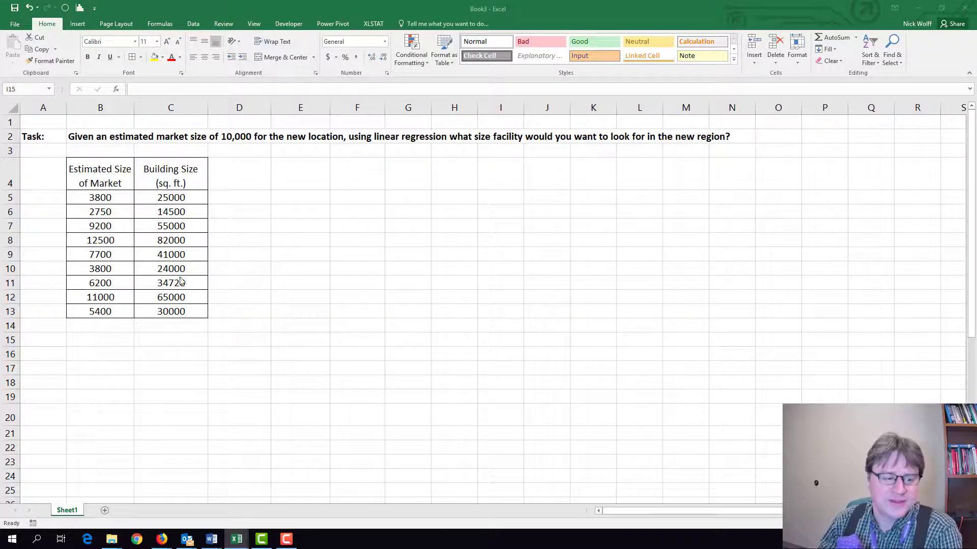
# Enter the heading "Step 1: Plot Data" in cell A15.
pyautogui.click(45, 337)
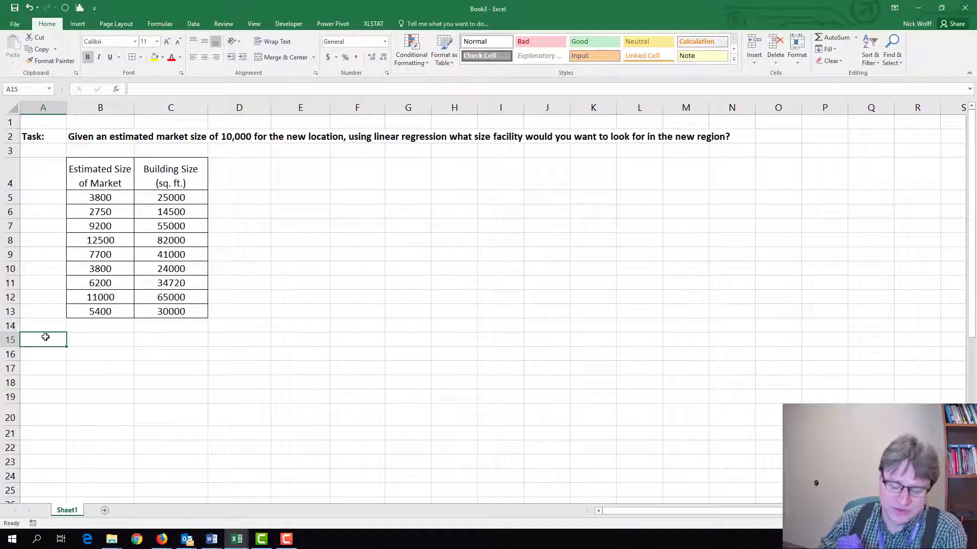
pyautogui.write('Ste')
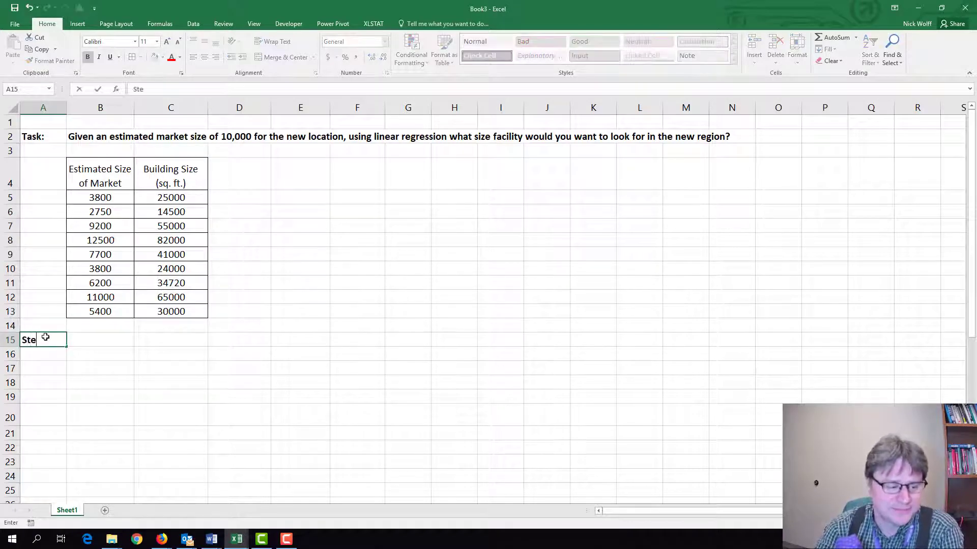
pyautogui.write('p 1')
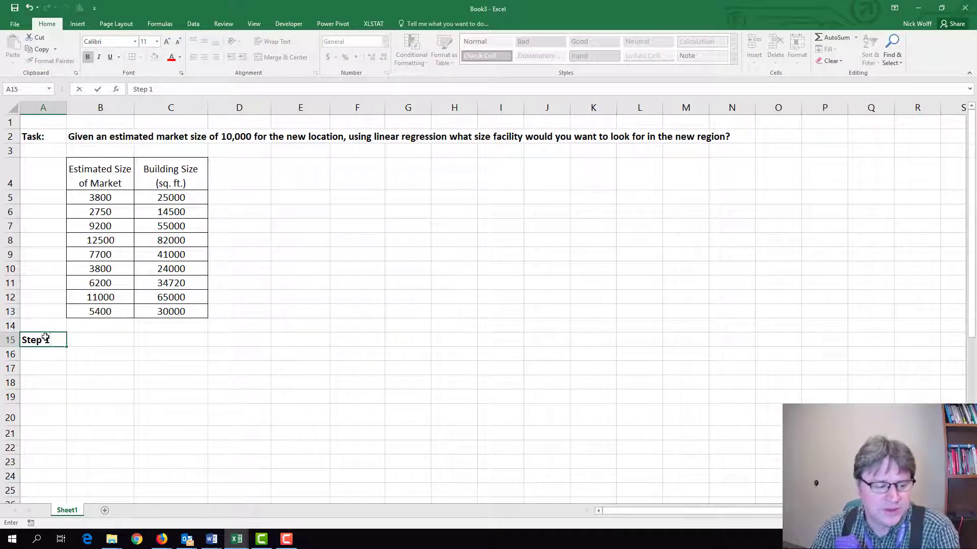
pyautogui.write(': Plot ')
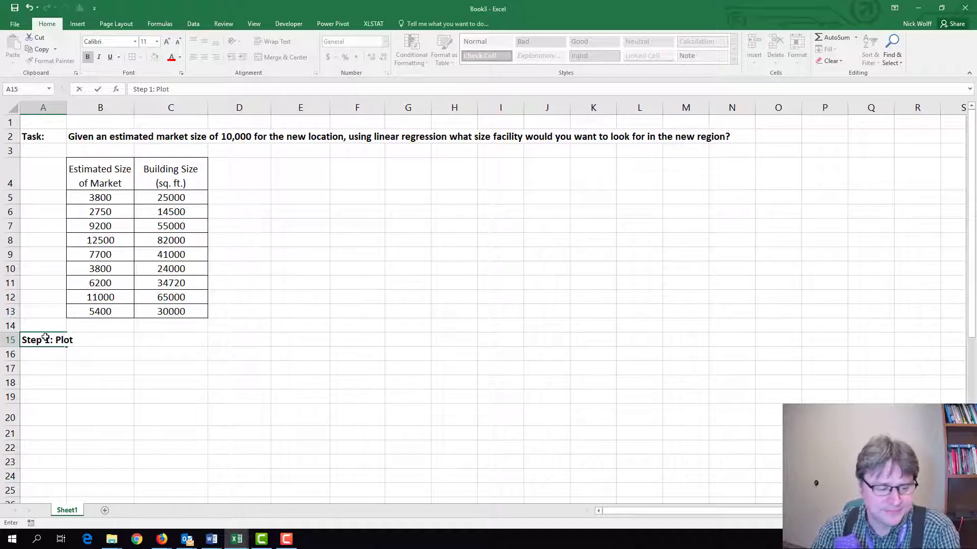
pyautogui.write('Data')
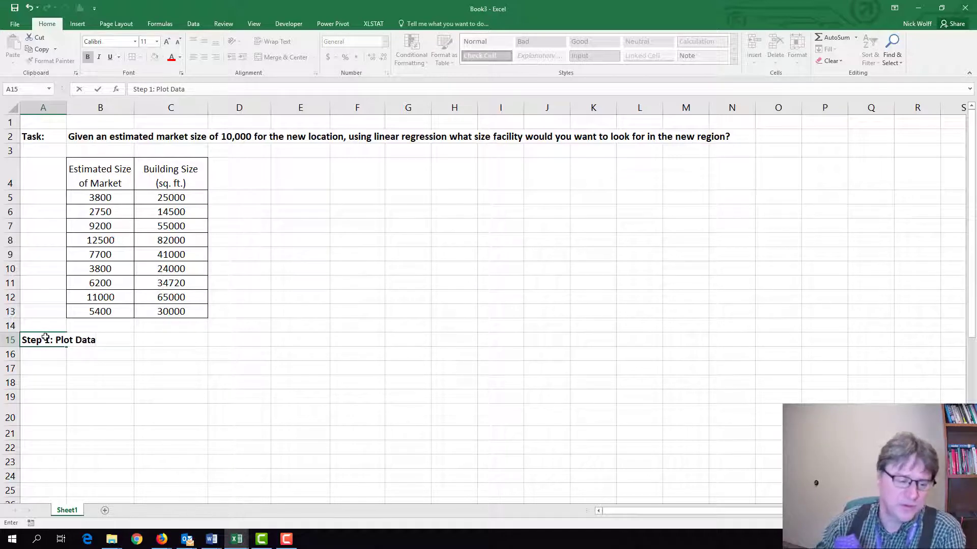
pyautogui.click(337, 373)
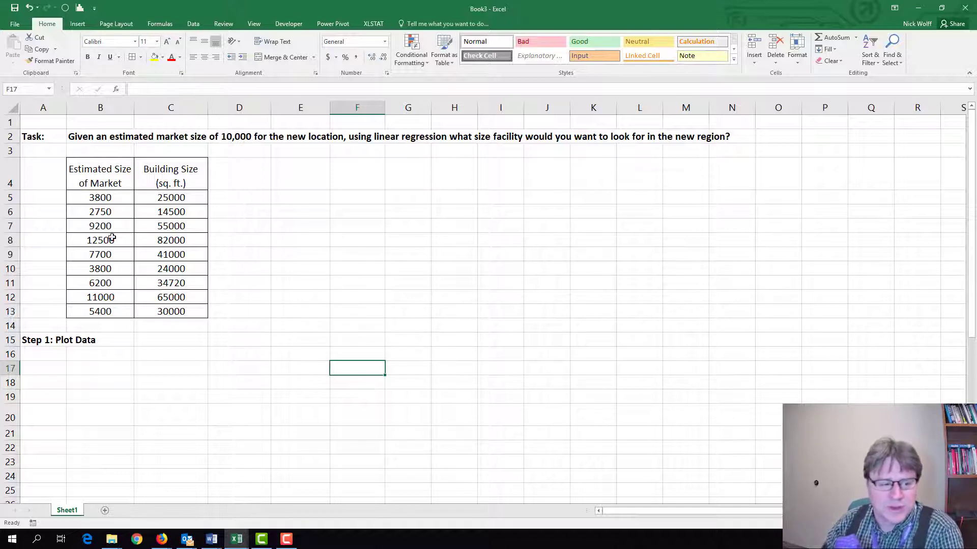
# Insert a markers-only scatter chart of the market size and building size data in B5:C13.
pyautogui.moveTo(94, 197); pyautogui.dragTo(201, 316)
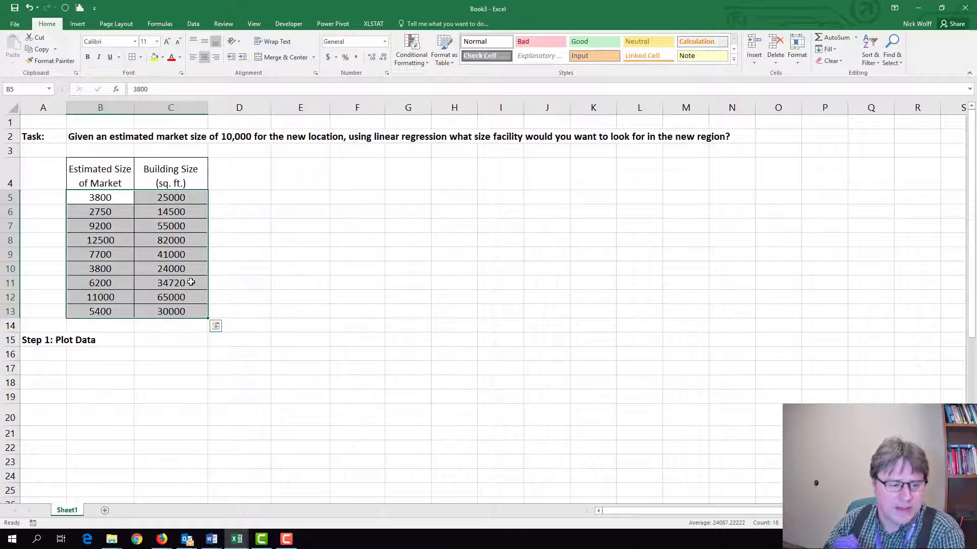
pyautogui.click(78, 24)
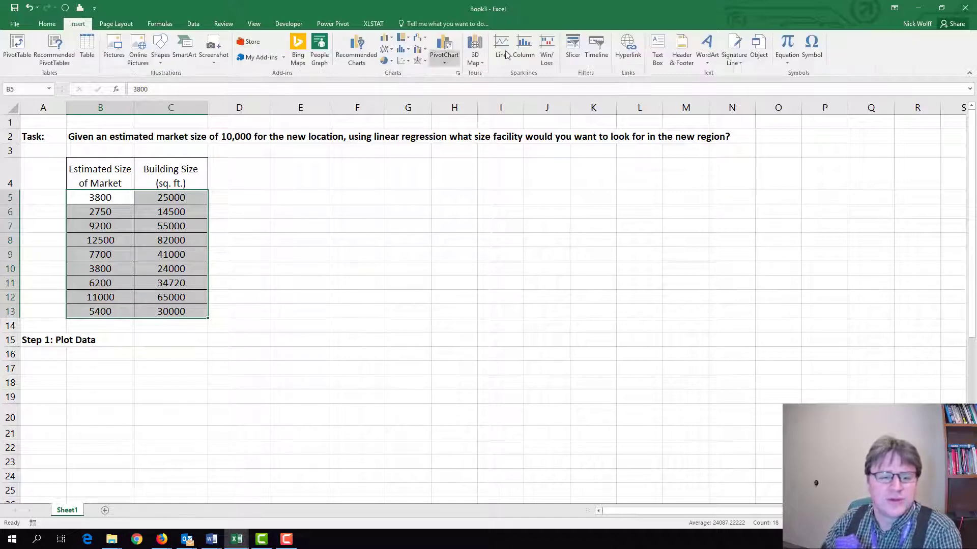
pyautogui.click(402, 62)
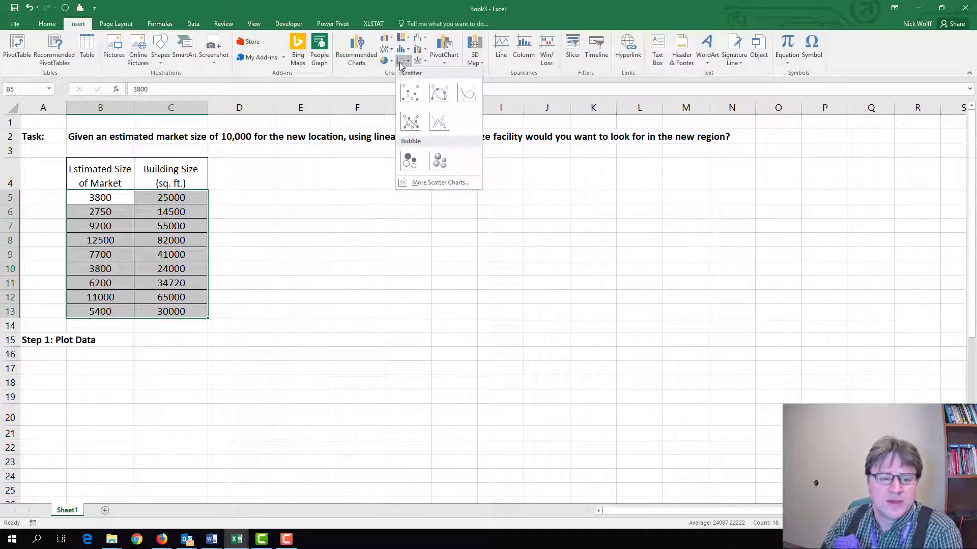
pyautogui.click(410, 94)
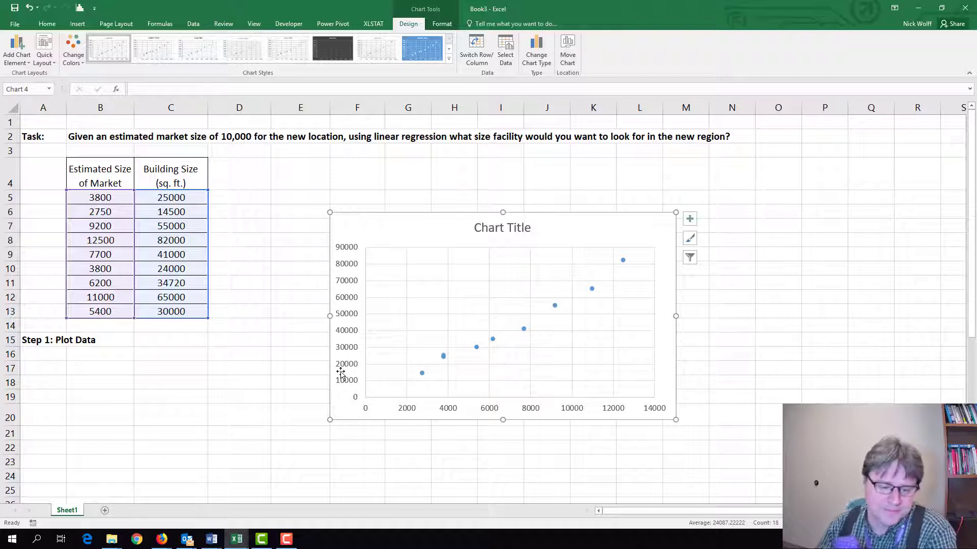
# Move the scatter chart up beside the data table so its upper edge sits at row 4.
pyautogui.moveTo(524, 330)
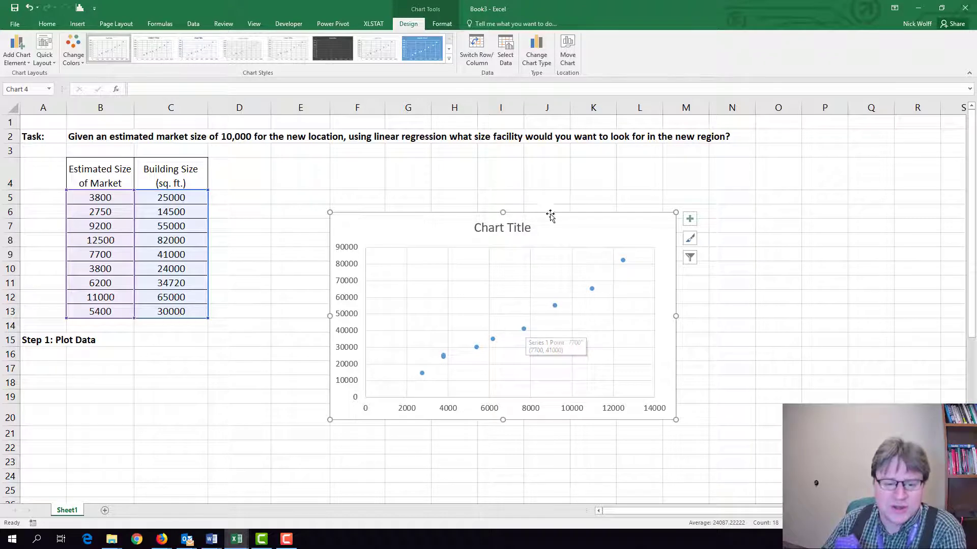
pyautogui.moveTo(547, 209); pyautogui.dragTo(531, 162)
pyautogui.moveTo(404, 223); pyautogui.dragTo(385, 167)
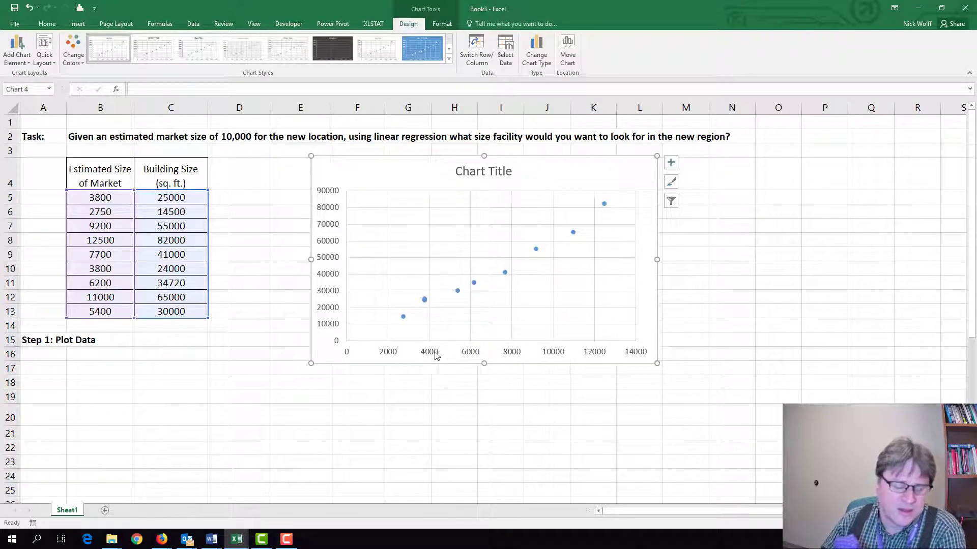
# Add axis titles to the scatter chart and name the horizontal axis "Estimated Market Size".
pyautogui.click(670, 162)
pyautogui.click(696, 182)
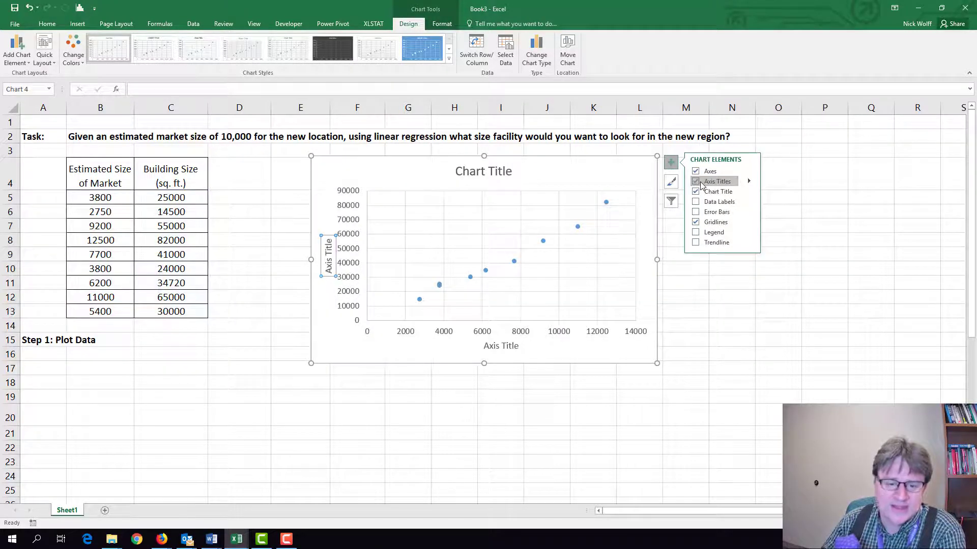
pyautogui.click(479, 350)
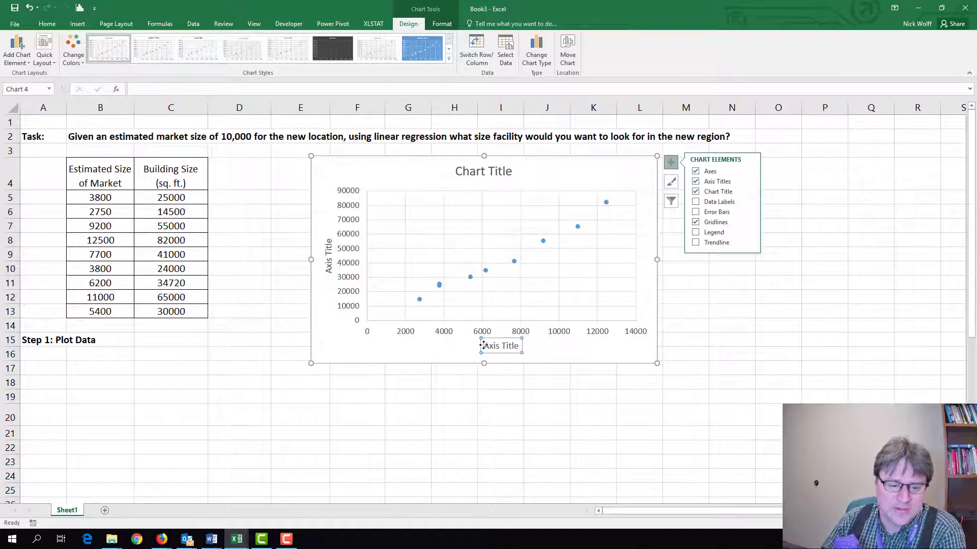
pyautogui.moveTo(483, 347); pyautogui.dragTo(522, 345)
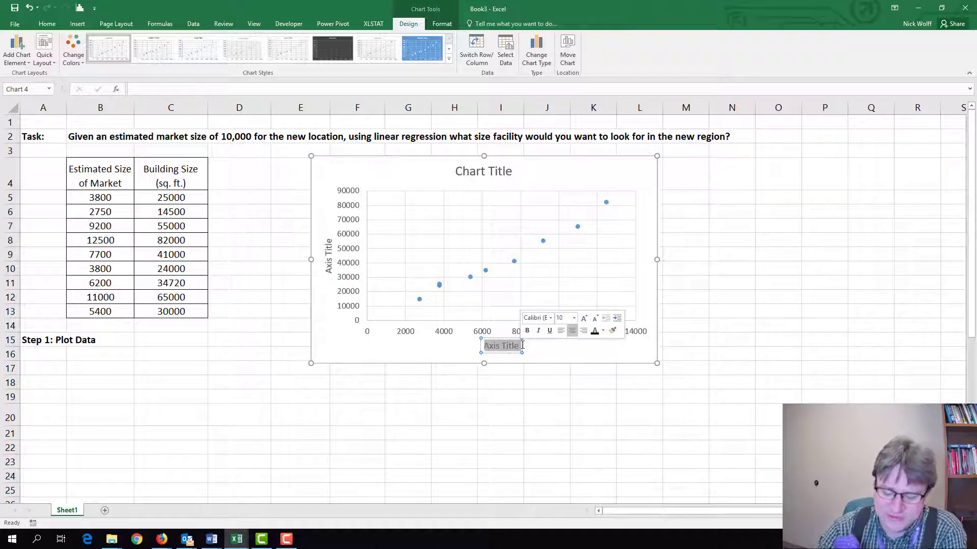
pyautogui.write('Estimated')
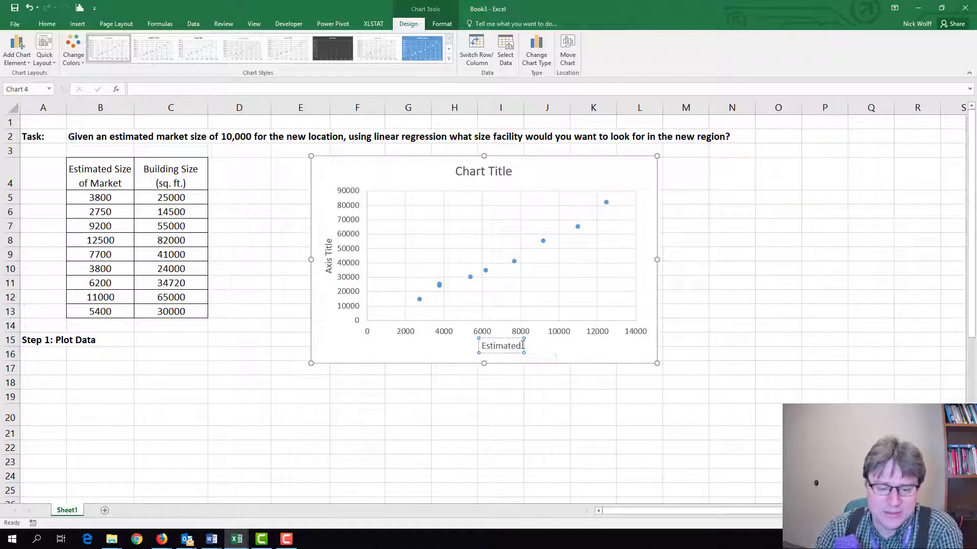
pyautogui.write(' Market S')
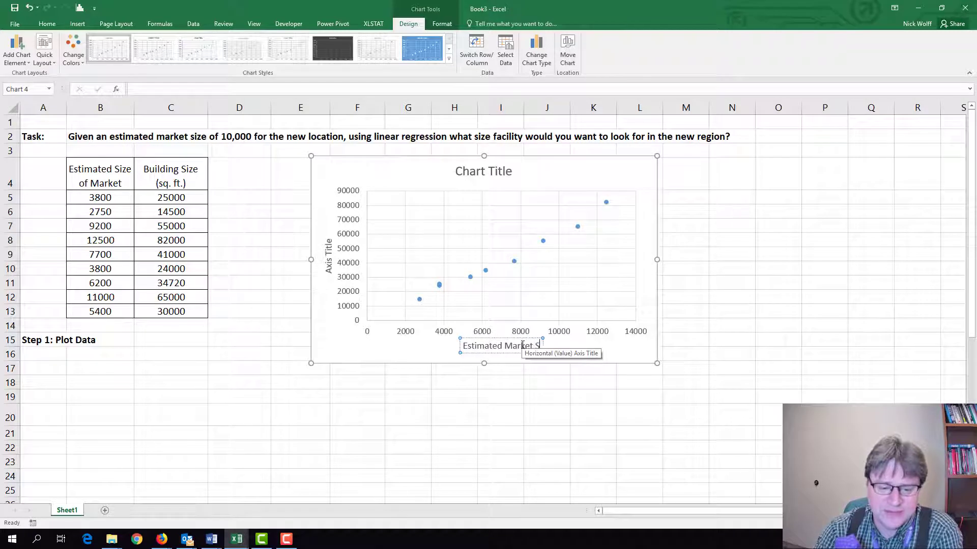
pyautogui.write('ize')
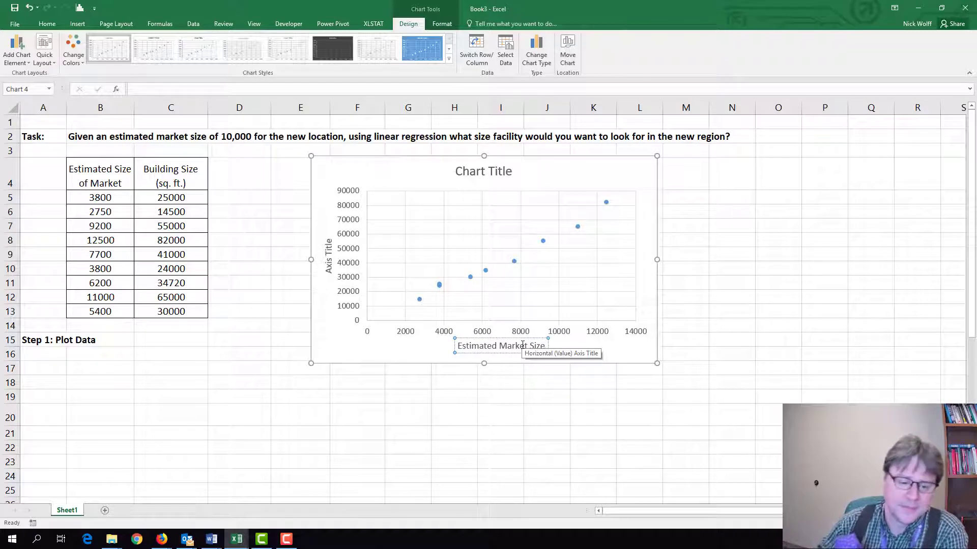
# Name the chart's vertical axis "Building Size (sq.ft)".
pyautogui.click(329, 257)
pyautogui.moveTo(327, 269); pyautogui.dragTo(368, 206)
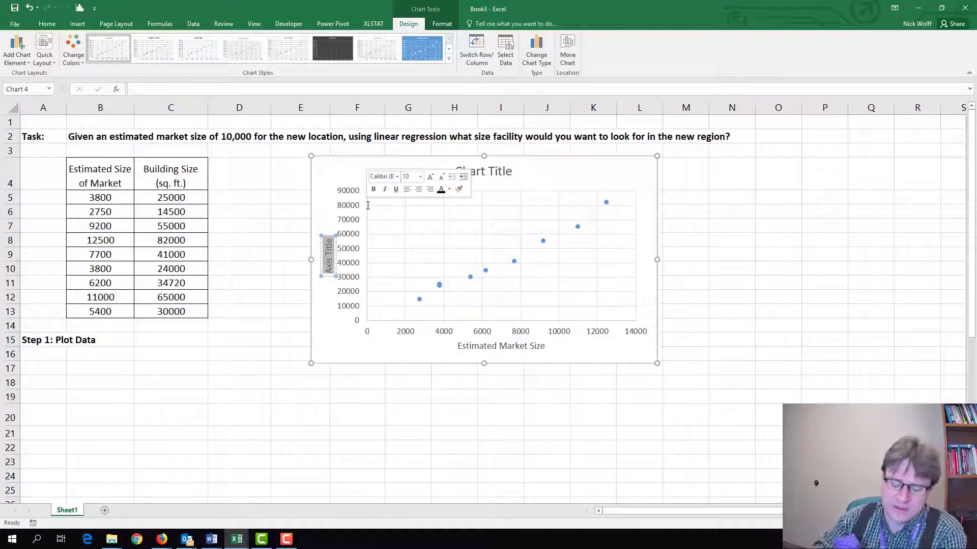
pyautogui.write('Buil')
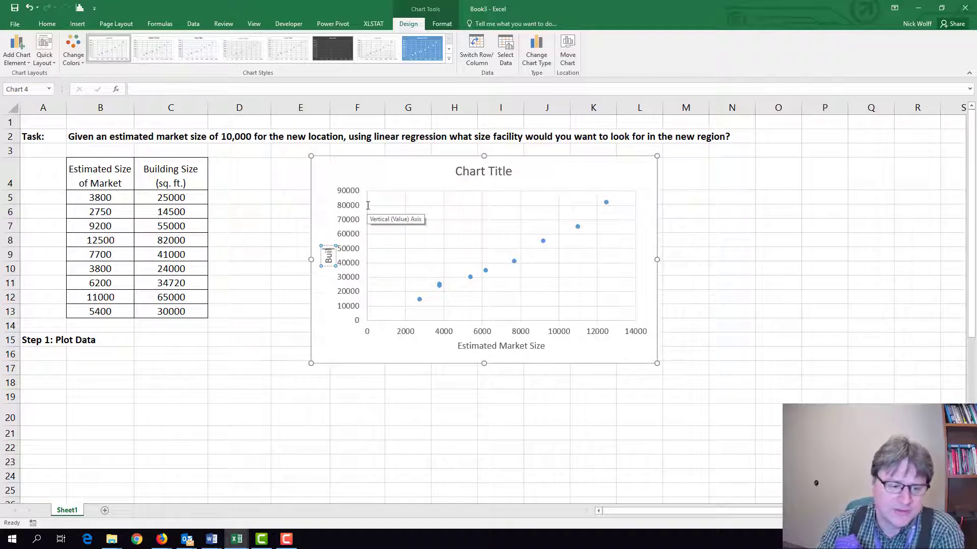
pyautogui.write('ding Size (')
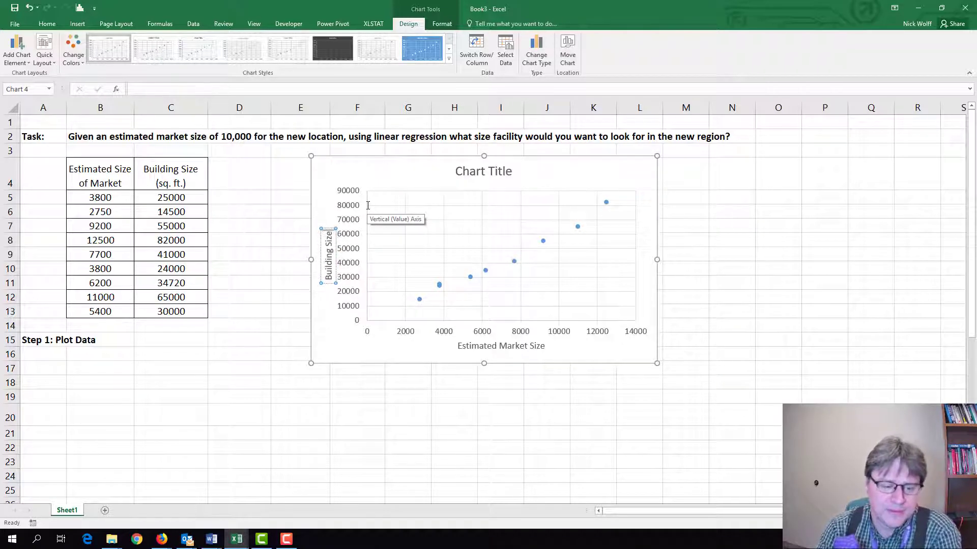
pyautogui.write('sq')
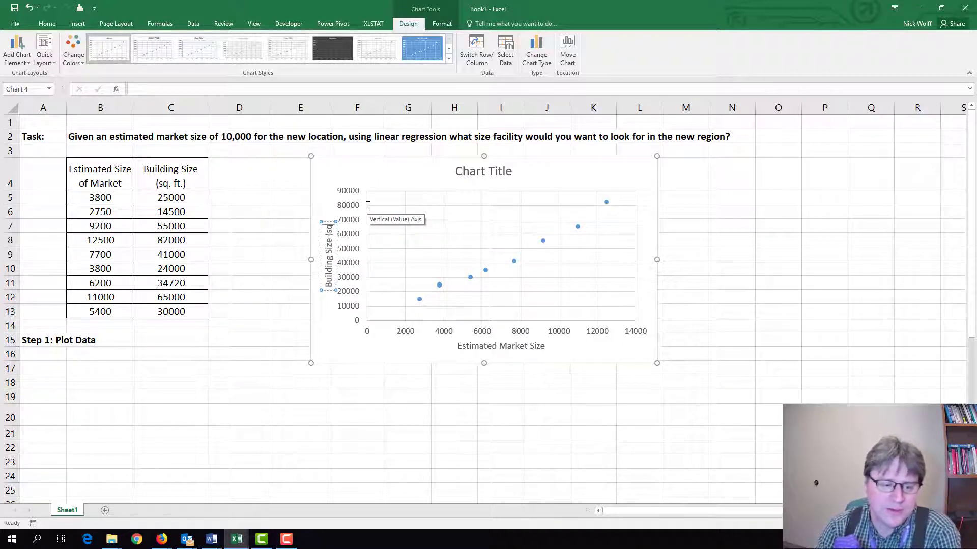
pyautogui.write('. ft')
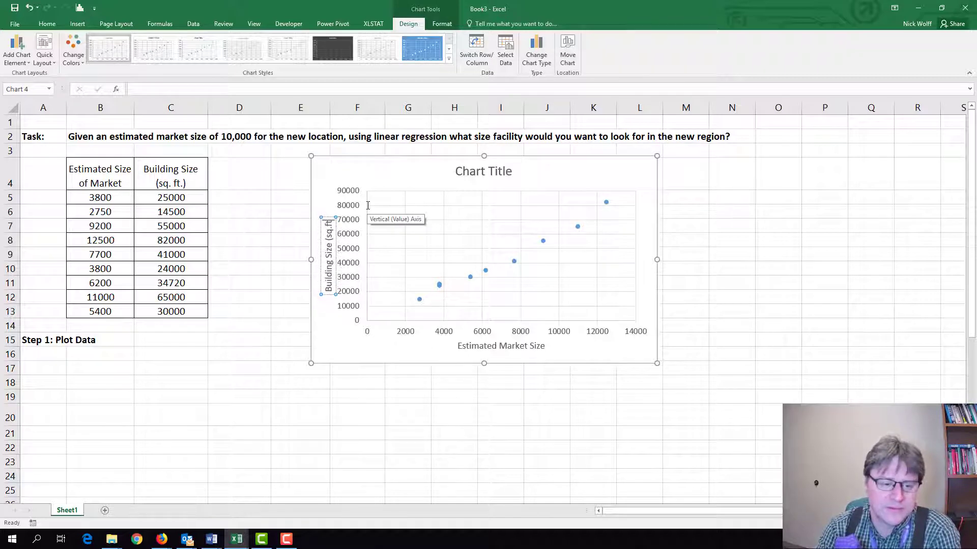
pyautogui.write(')')
pyautogui.click(346, 350)
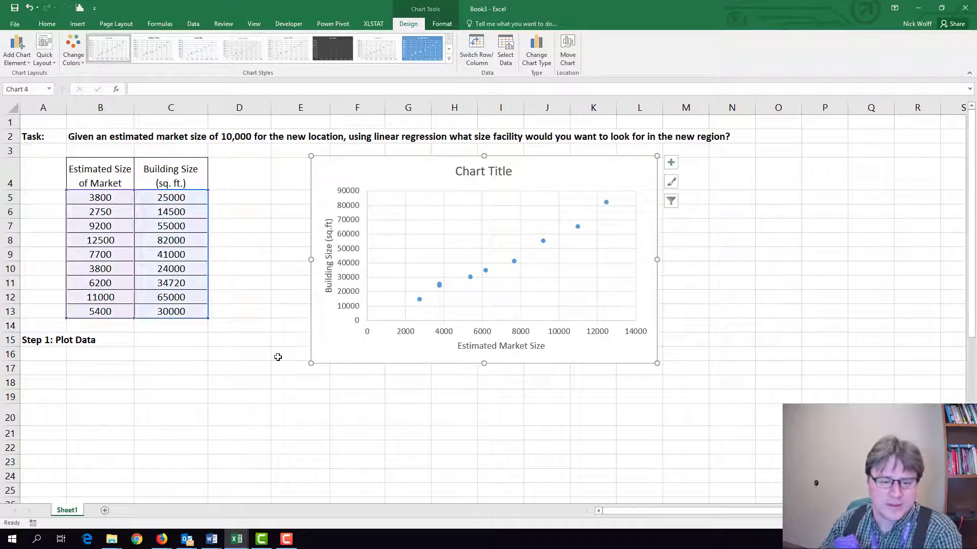
# Add a linear trendline to the scatter chart's data series and close the trendline formatting options.
pyautogui.click(99, 206)
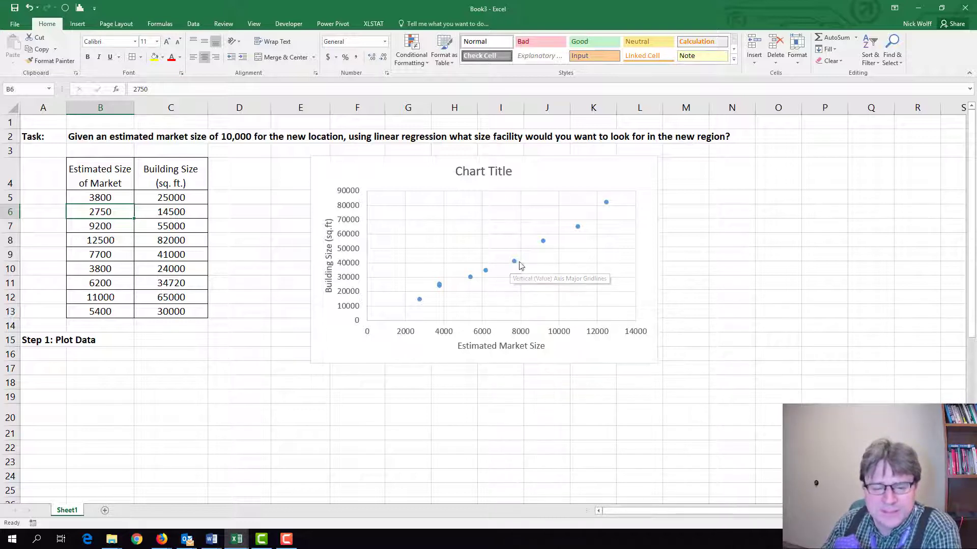
pyautogui.moveTo(516, 267)
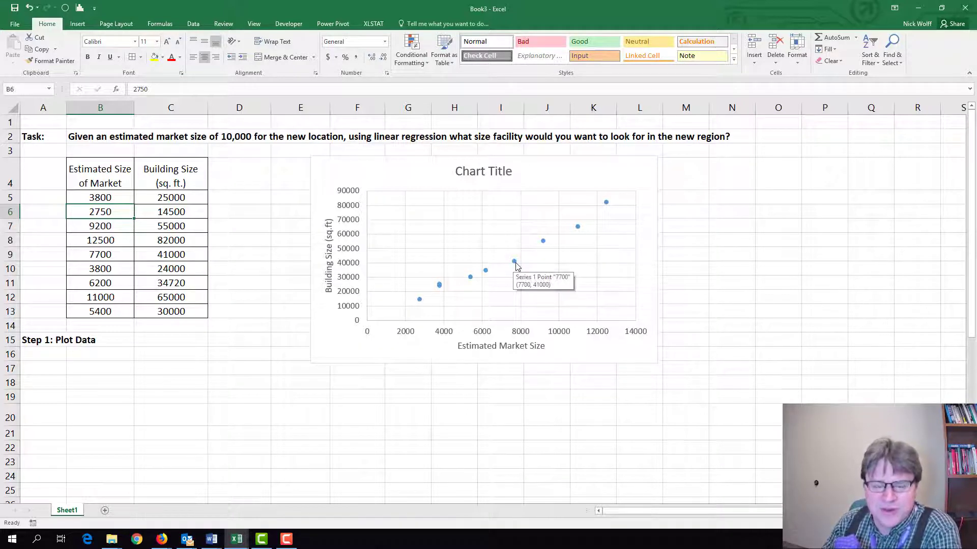
pyautogui.rightClick(515, 263)
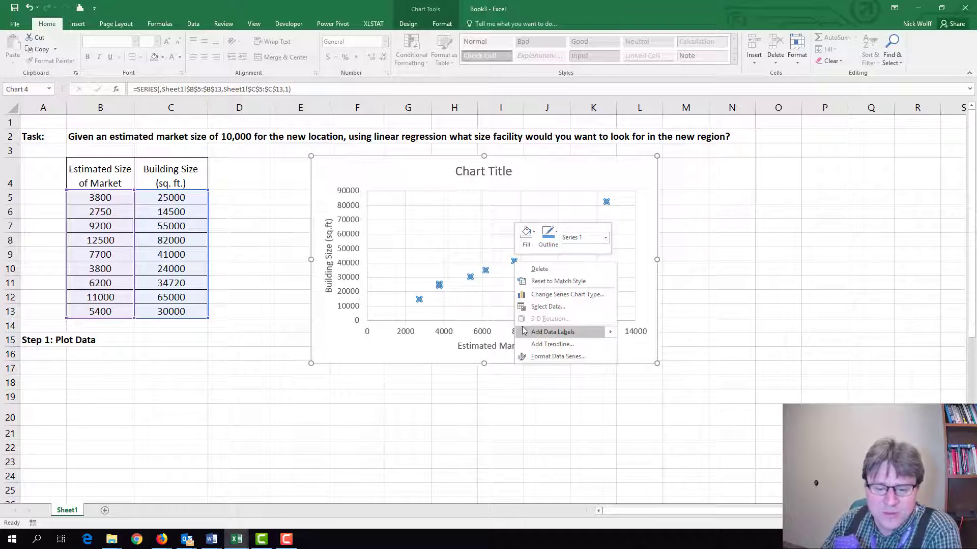
pyautogui.click(559, 348)
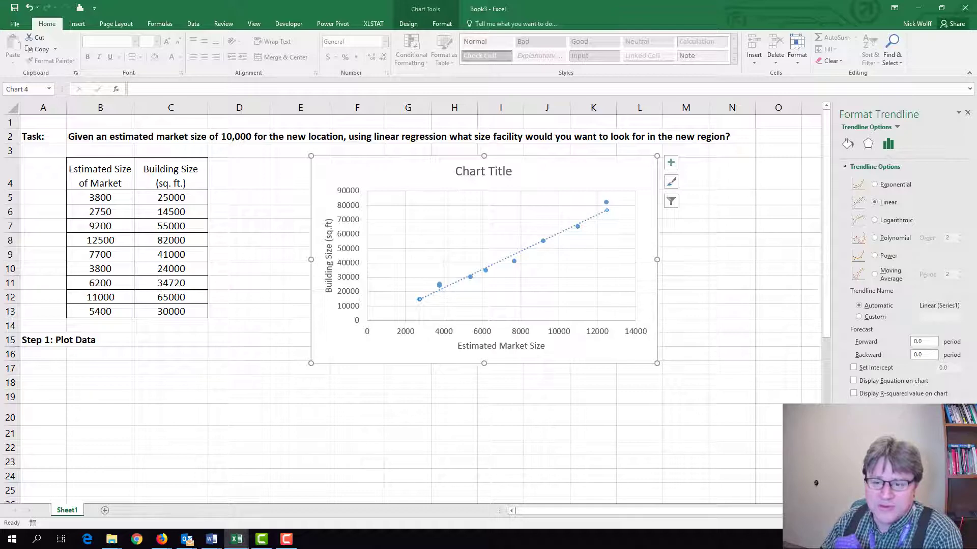
pyautogui.click(967, 113)
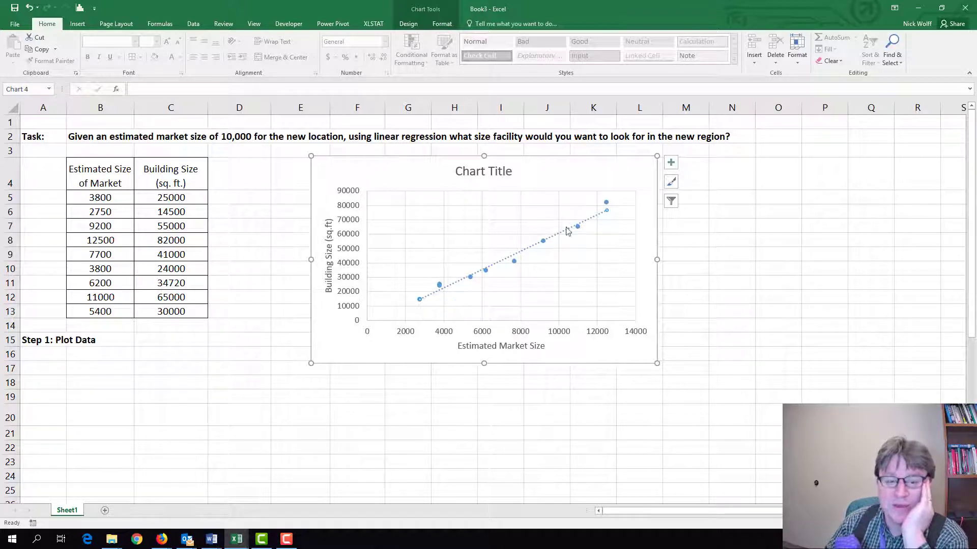
pyautogui.moveTo(609, 203)
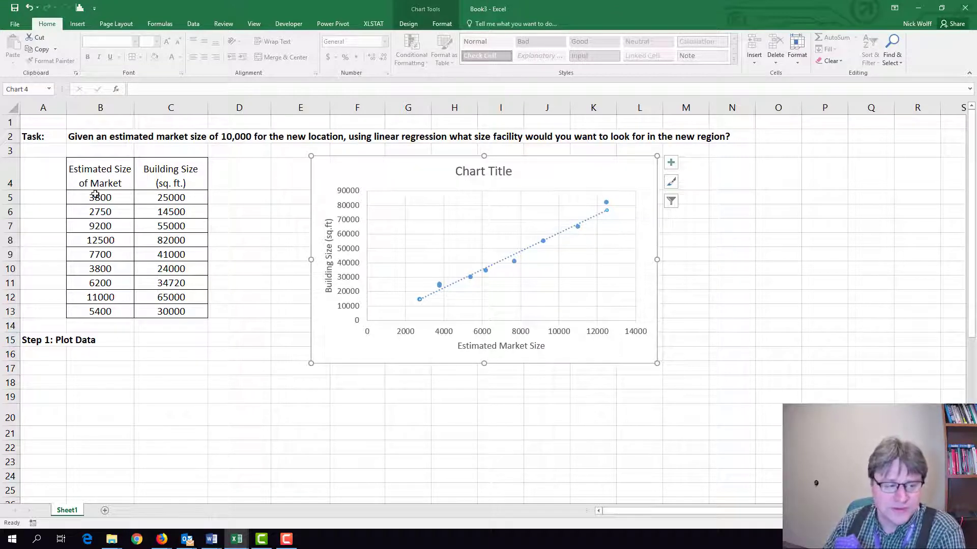
# Enter the heading "Step 2: Build the Regression Table" in cell A17.
pyautogui.click(48, 372)
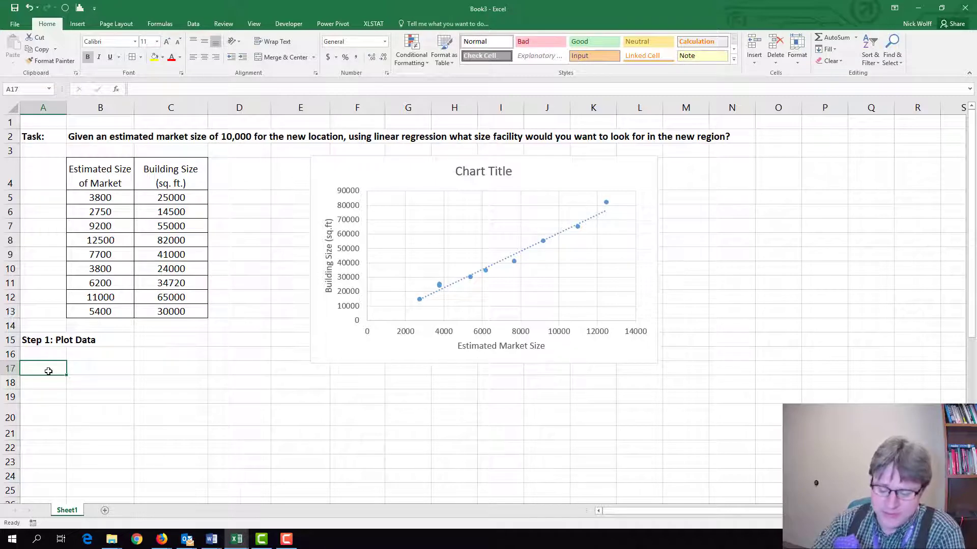
pyautogui.write('Step 2')
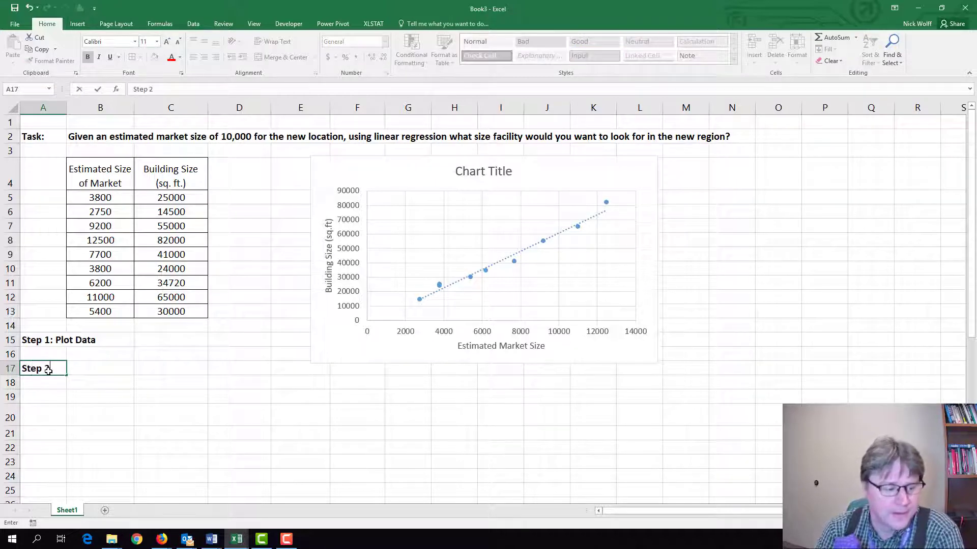
pyautogui.write(': Bui')
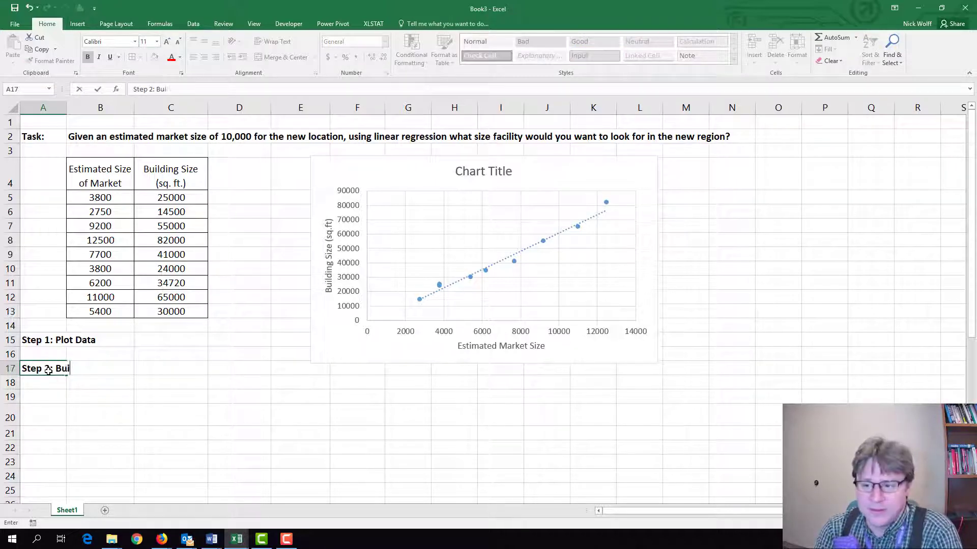
pyautogui.write('ld the Reg')
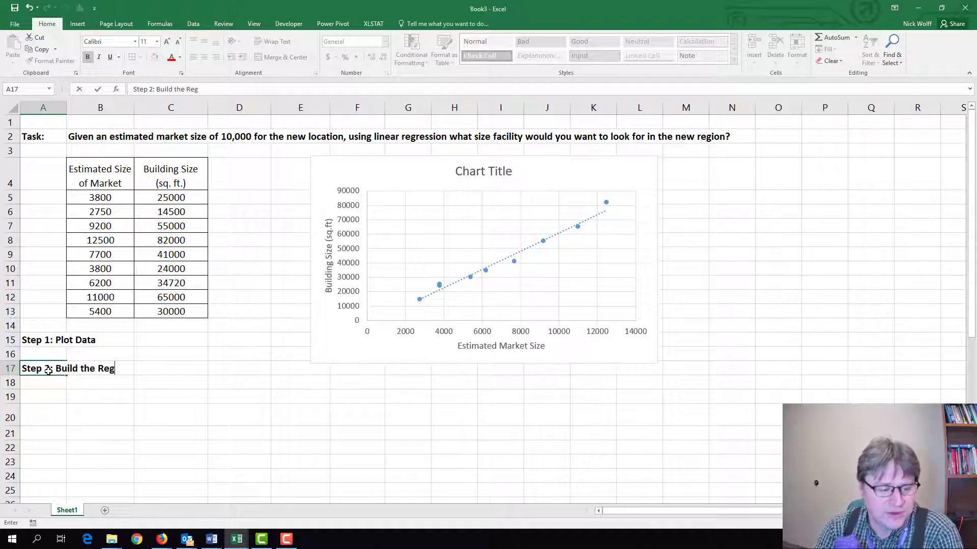
pyautogui.write('ression Table')
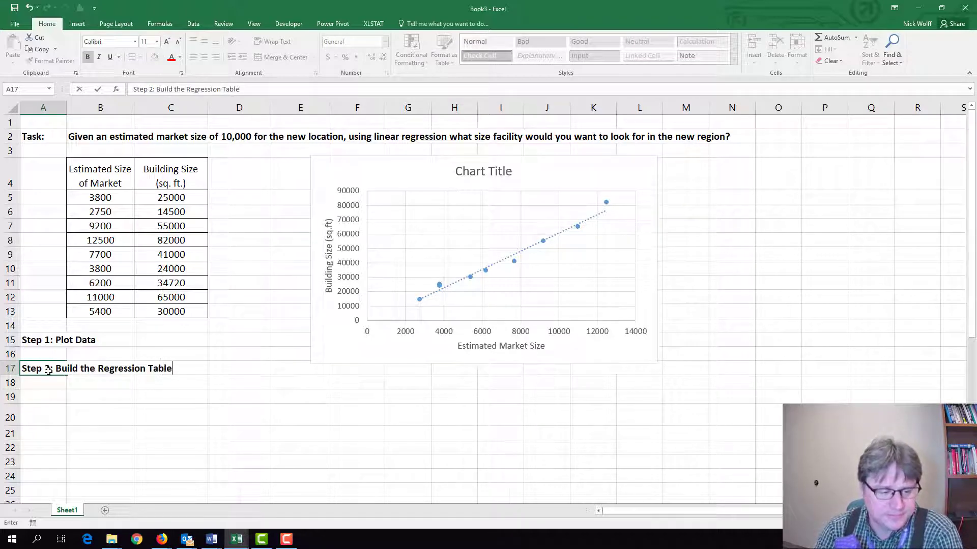
# Copy the market size and building size table in B4:C13 and paste it starting at cell B19.
pyautogui.press('Return')
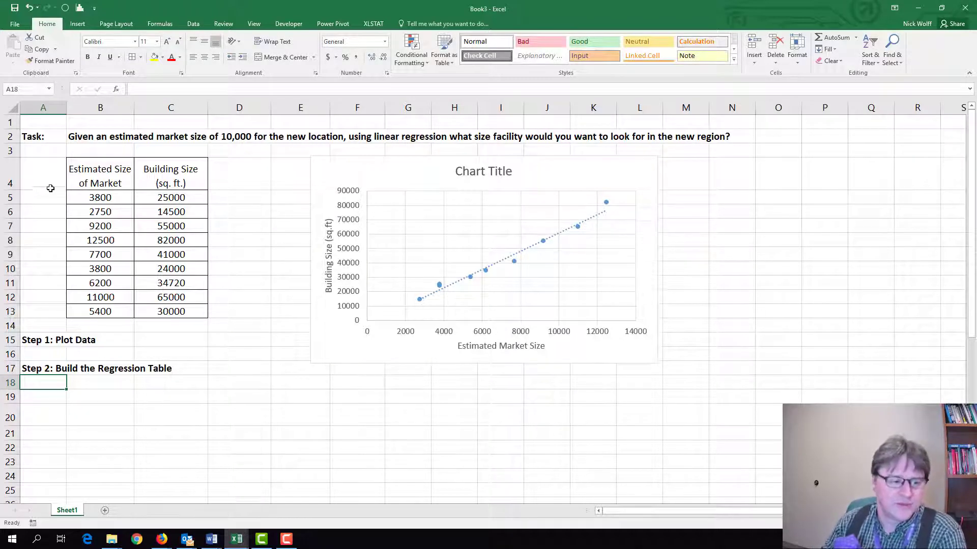
pyautogui.moveTo(73, 184); pyautogui.dragTo(187, 304)
pyautogui.hotkey('ctrl', 'c')
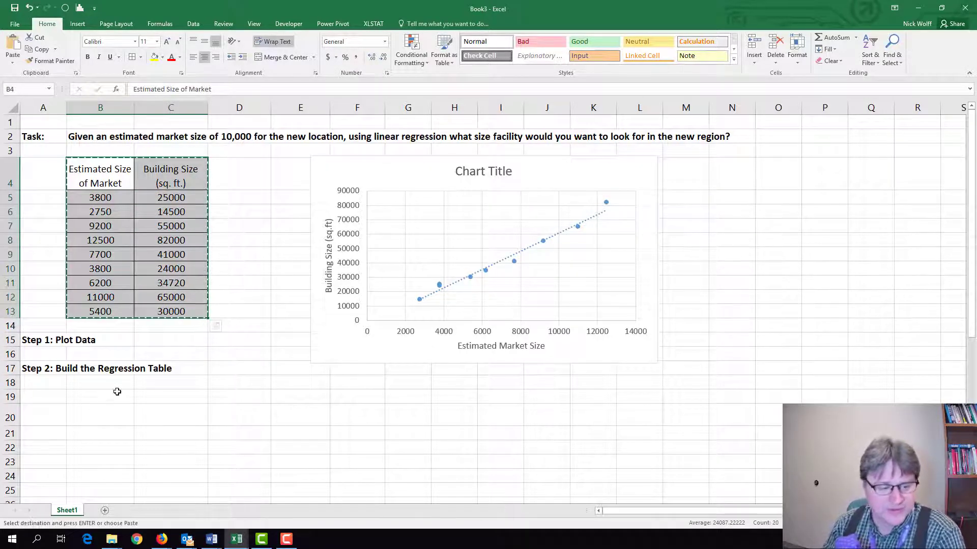
pyautogui.click(110, 398)
pyautogui.press('Return')
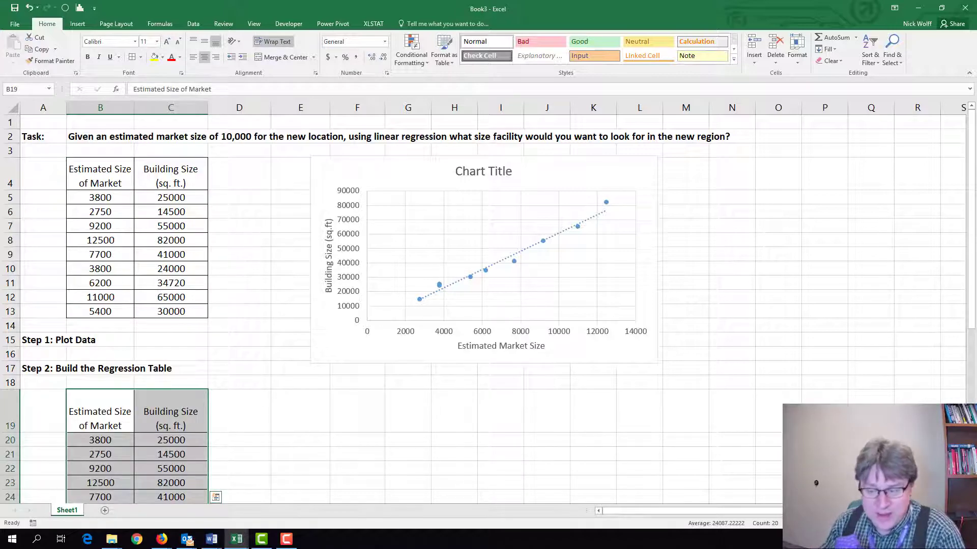
# Extend the copied table by two columns by applying all borders to the empty range D19:E28.
pyautogui.scroll(-2, 190, 366)
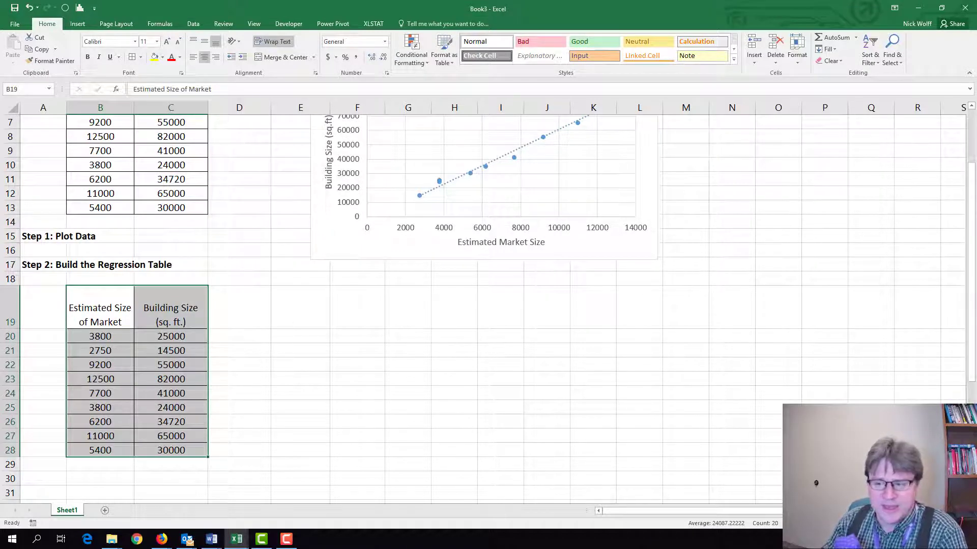
pyautogui.click(231, 309)
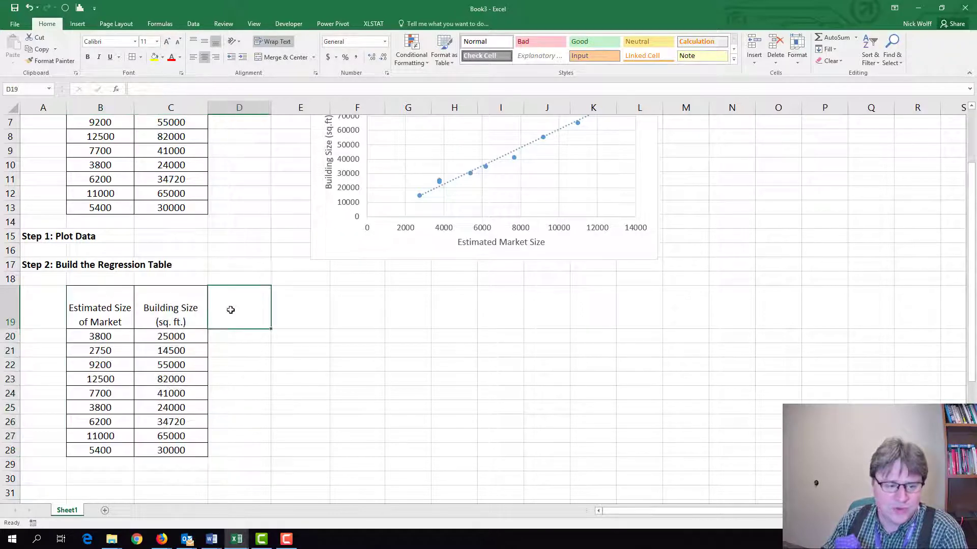
pyautogui.moveTo(230, 310); pyautogui.dragTo(298, 433)
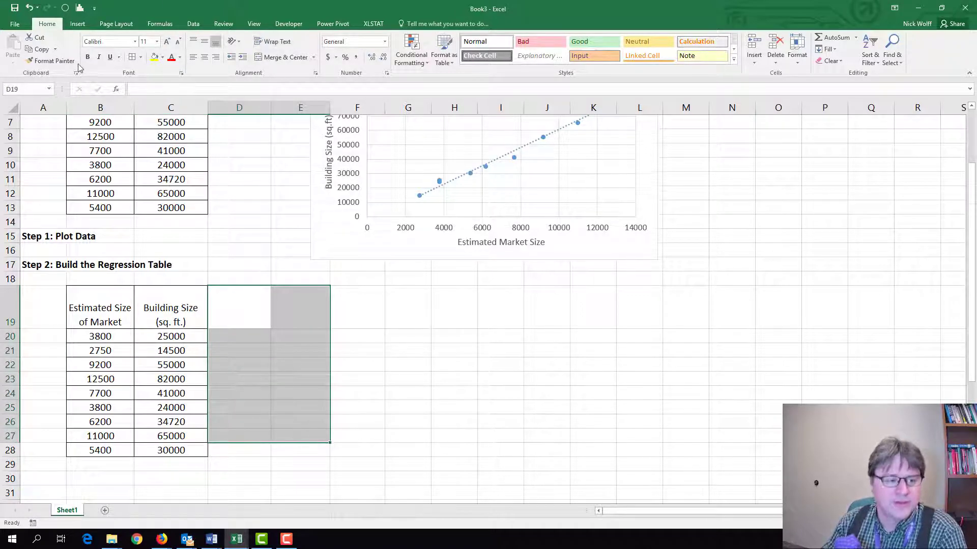
pyautogui.moveTo(249, 303); pyautogui.dragTo(290, 451)
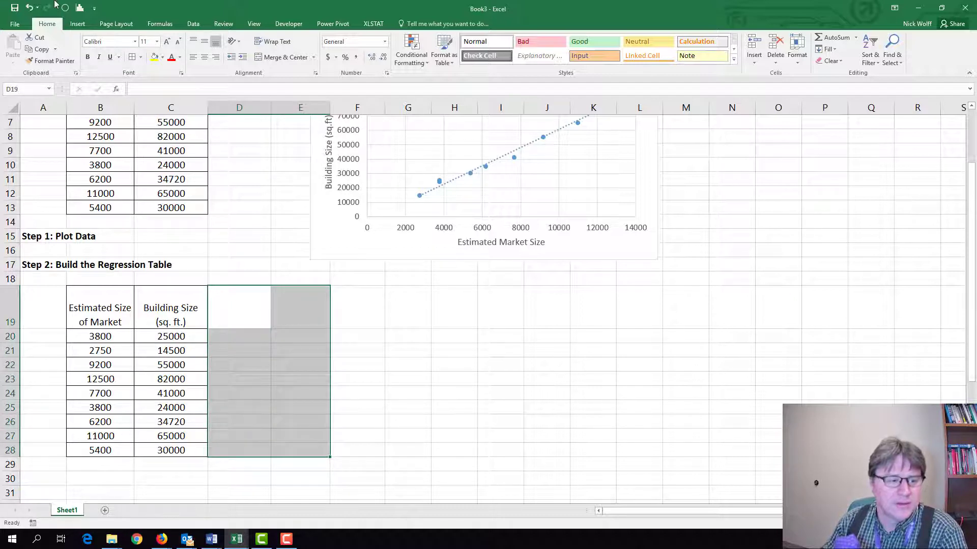
pyautogui.click(131, 59)
# Insert a blank row at row 20, between the copied table's headers and its first data row.
pyautogui.click(224, 336)
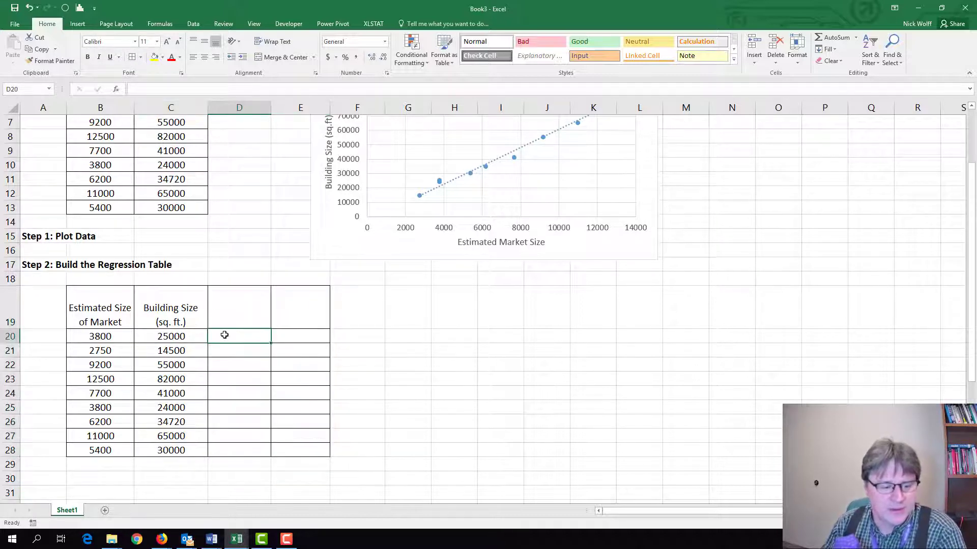
pyautogui.click(10, 337)
pyautogui.rightClick(11, 338)
pyautogui.click(55, 411)
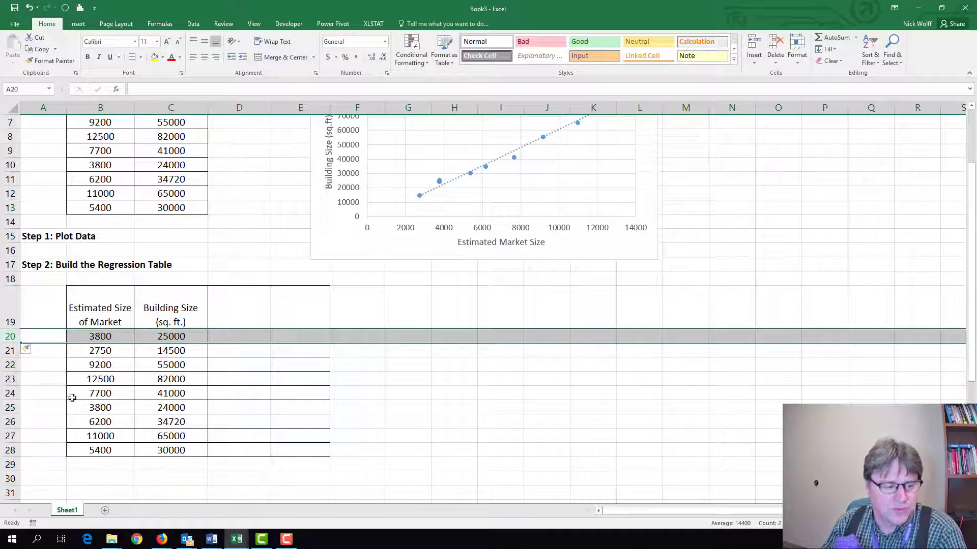
# Label the new row's cells B20, C20 and D20 as X, Y and X*Y.
pyautogui.click(111, 340)
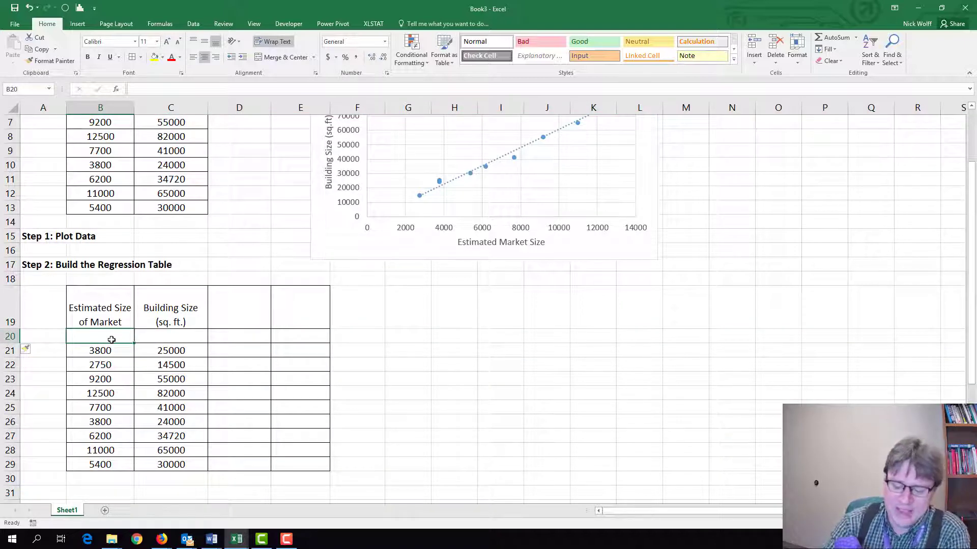
pyautogui.write('X')
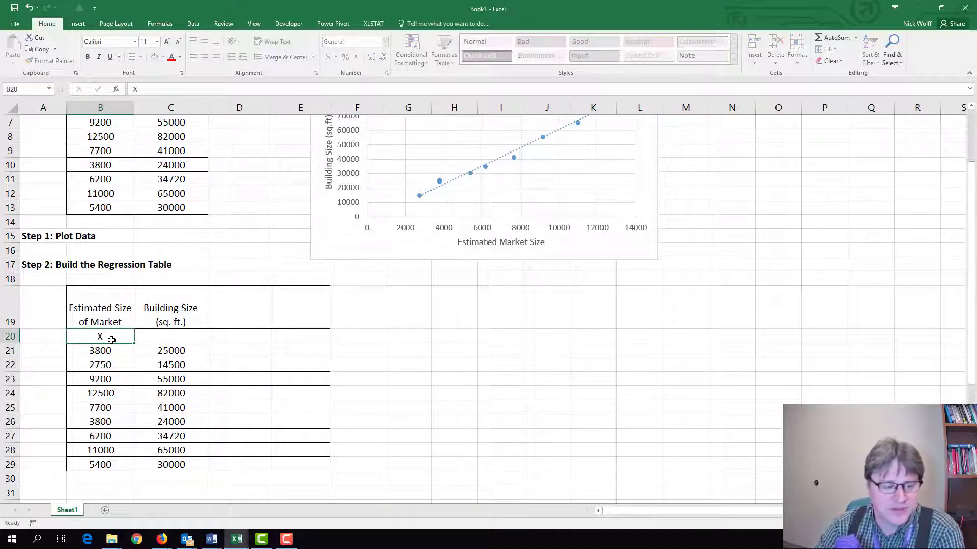
pyautogui.press('Tab')
pyautogui.write('Y')
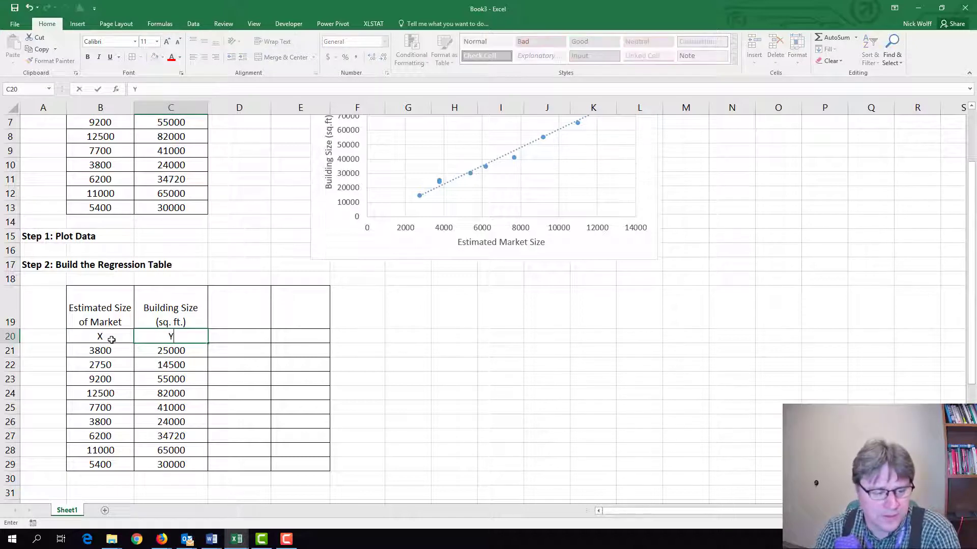
pyautogui.press('Tab')
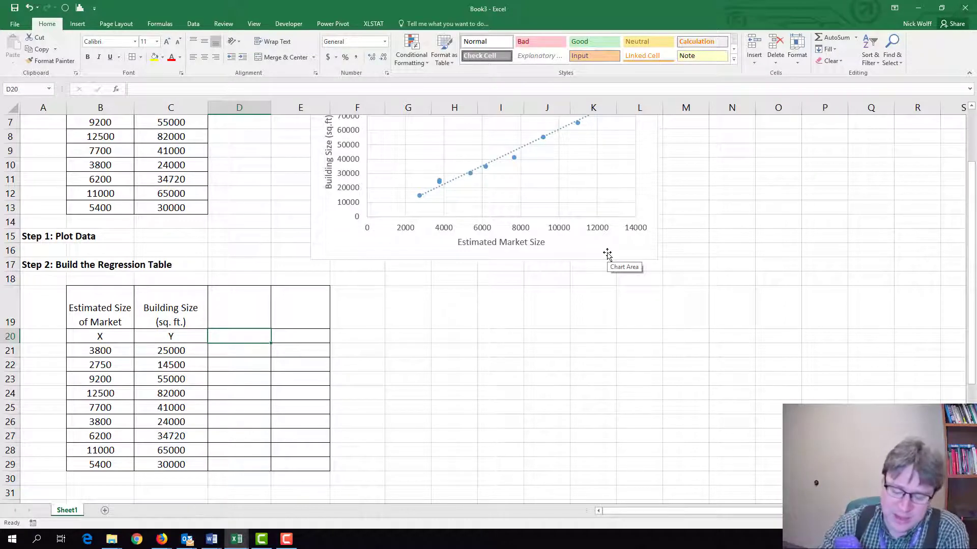
pyautogui.write('X')
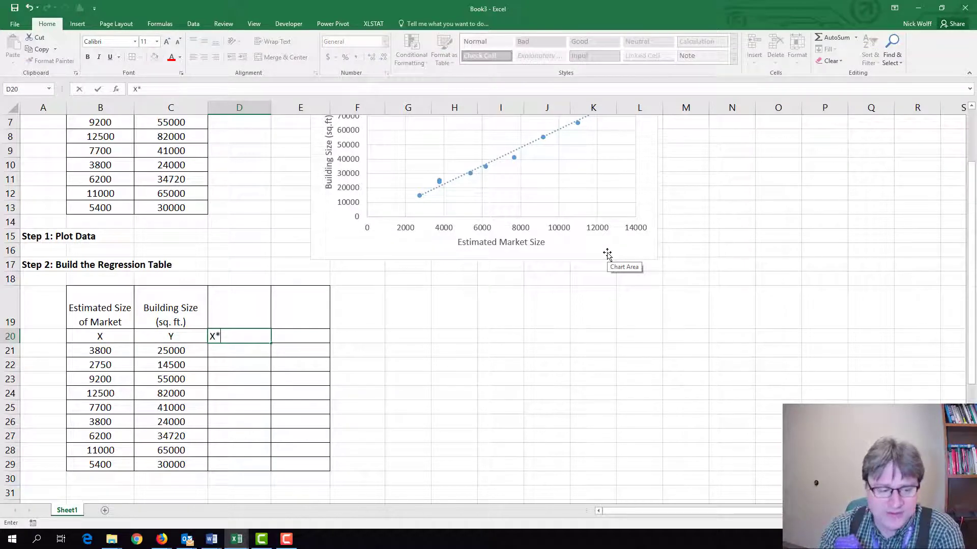
pyautogui.write('*Y')
pyautogui.press('Tab')
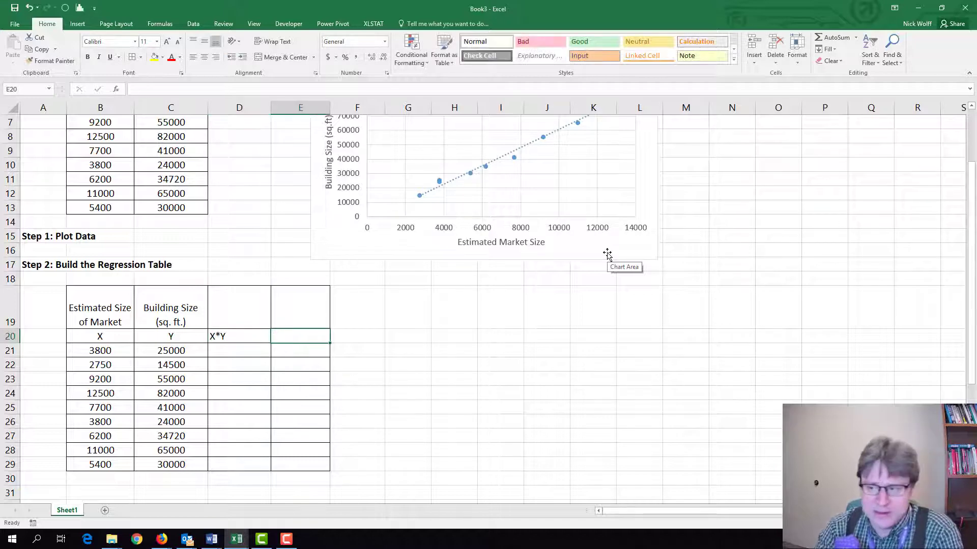
# Enter the label X2 in cell E20 and format its 2 as superscript.
pyautogui.write('X2')
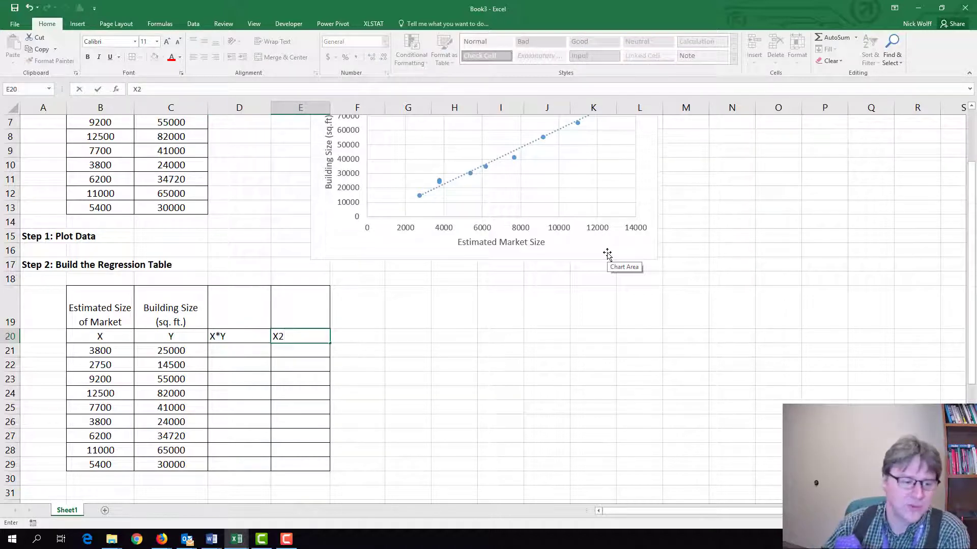
pyautogui.moveTo(143, 88); pyautogui.dragTo(137, 89)
pyautogui.rightClick(138, 89)
pyautogui.click(160, 159)
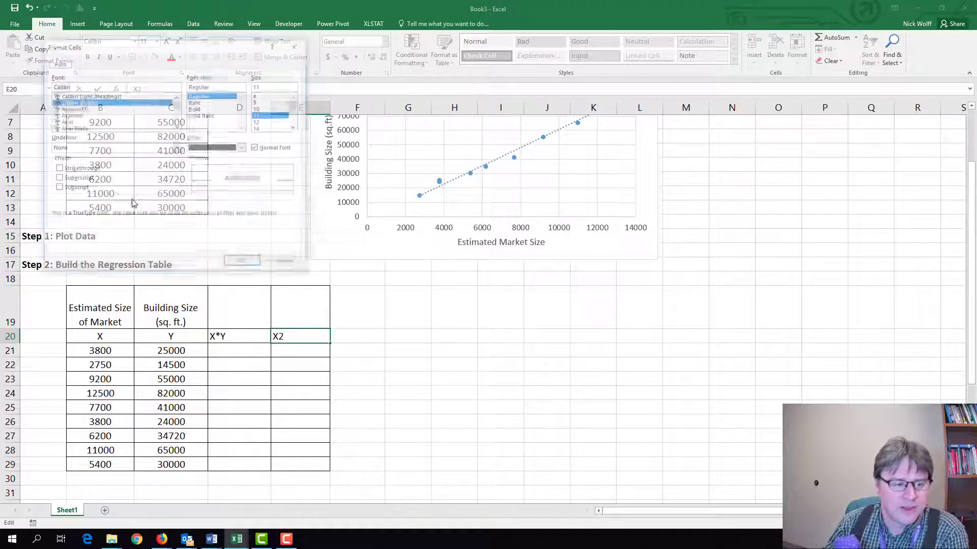
pyautogui.click(79, 180)
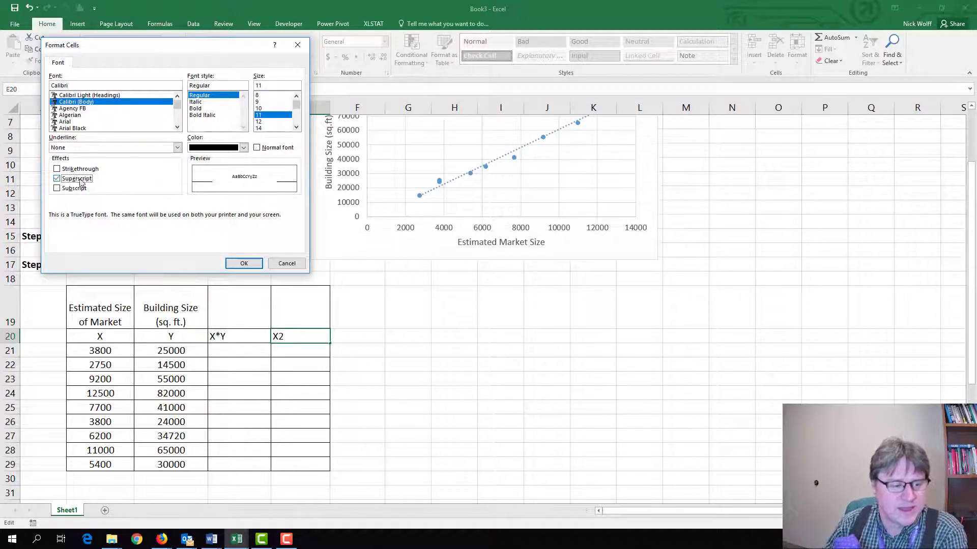
pyautogui.click(244, 263)
# Center the contents of the added columns, range D19:E29.
pyautogui.moveTo(254, 357); pyautogui.dragTo(257, 359)
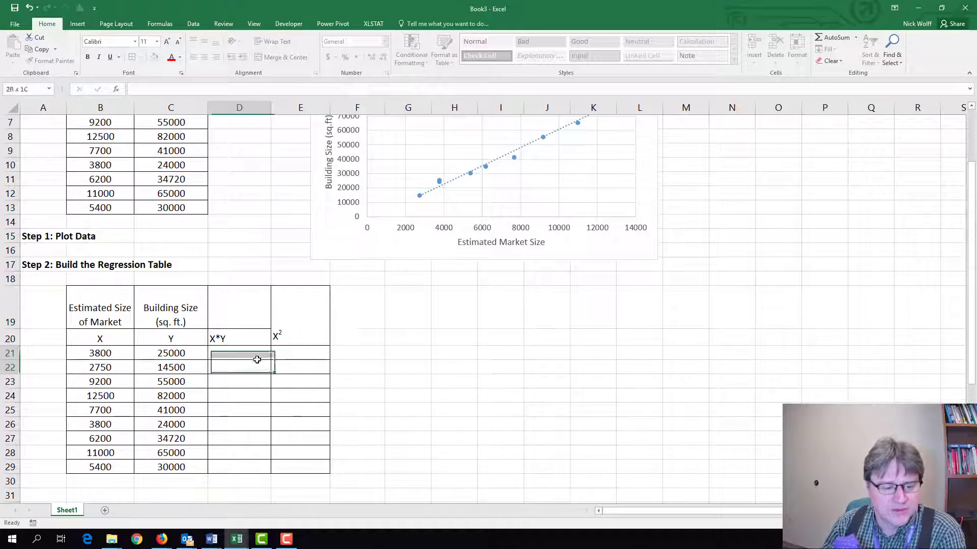
pyautogui.moveTo(209, 339); pyautogui.dragTo(310, 462)
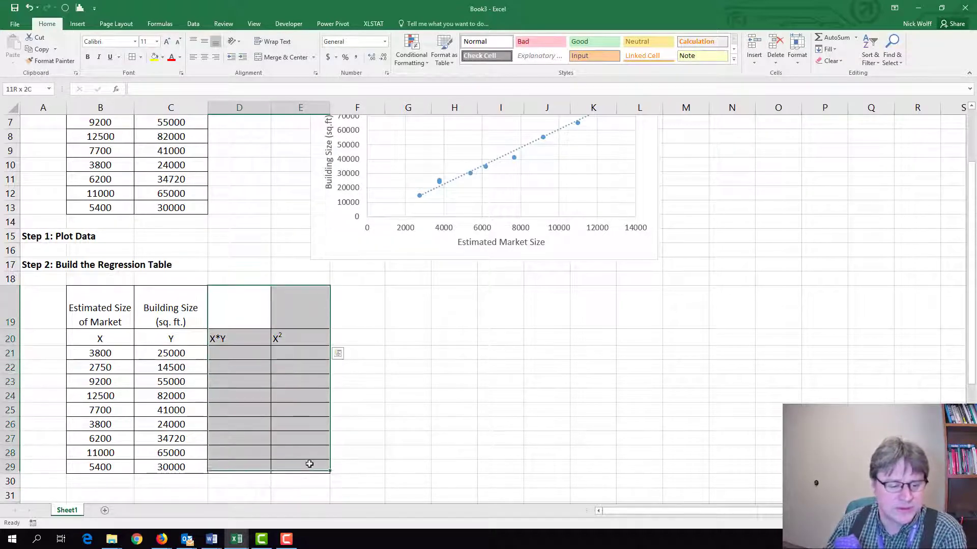
pyautogui.click(204, 57)
pyautogui.click(257, 305)
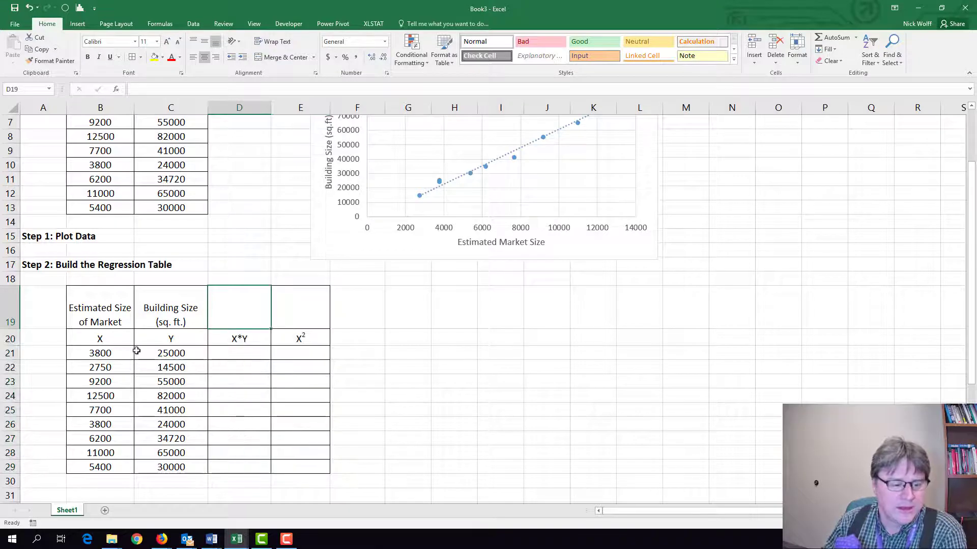
# Enter the formula =B21*C21 in cell D21 to multiply X by Y.
pyautogui.click(243, 353)
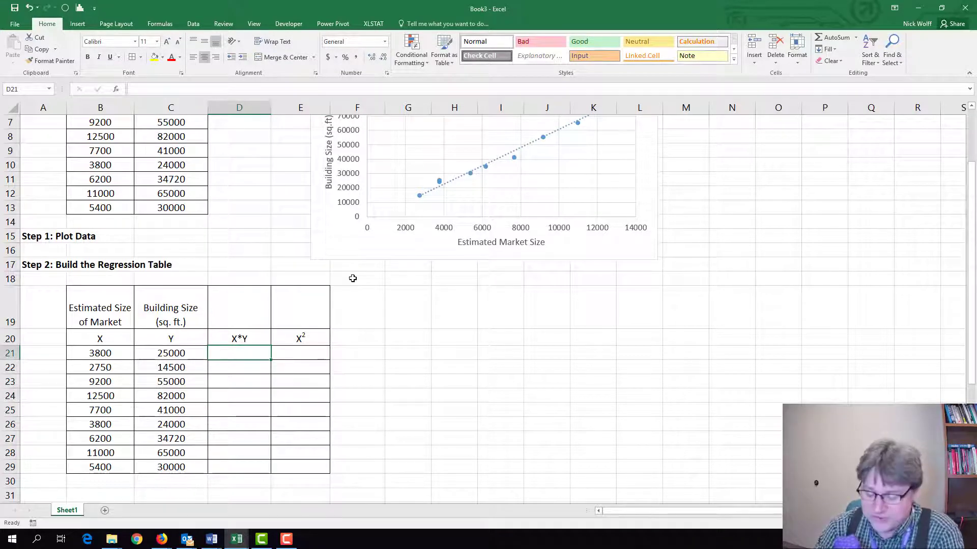
pyautogui.write('=')
pyautogui.press('Left')
pyautogui.press('Left')
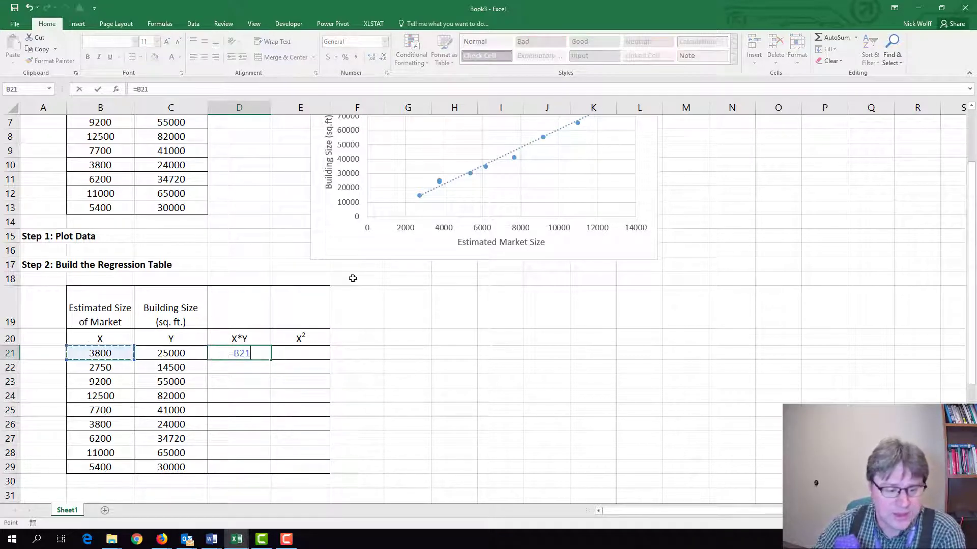
pyautogui.write('*')
pyautogui.press('Left')
pyautogui.press('Tab')
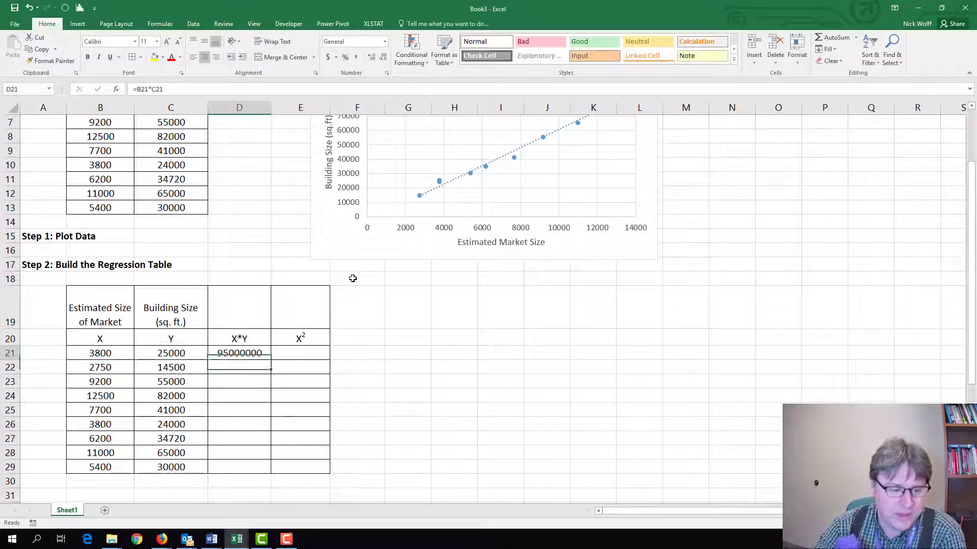
# Enter the formula =B21^2 in cell E21 to square X.
pyautogui.write('=')
pyautogui.press('Left')
pyautogui.press('Left')
pyautogui.press('Left')
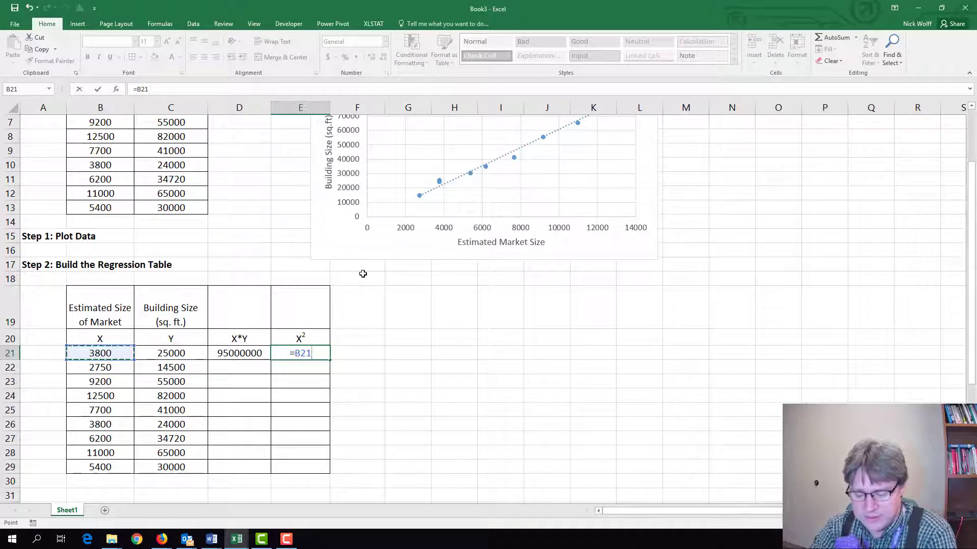
pyautogui.write('^2')
pyautogui.hotkey('ctrl', 'Return')
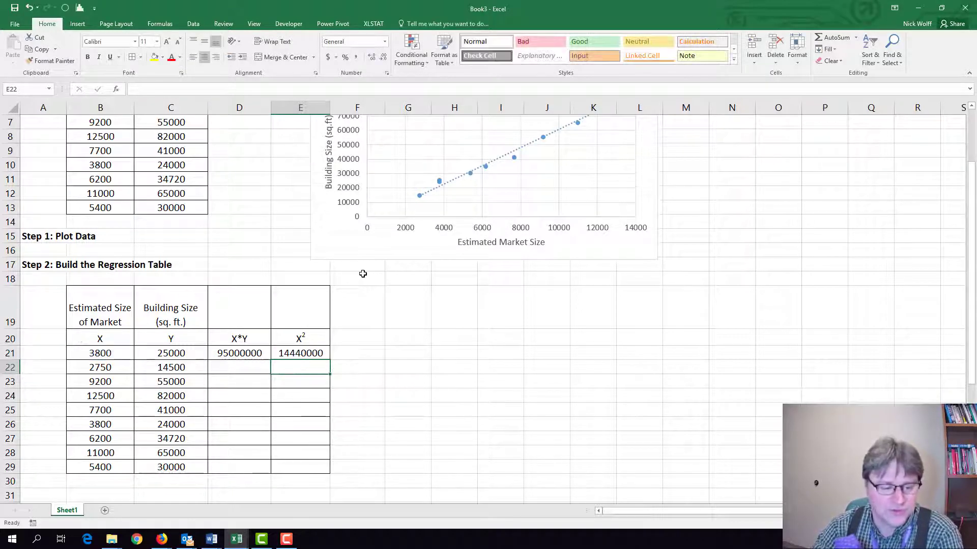
# Copy the formulas in D21:E21 down through row 29 of the regression table.
pyautogui.hotkey('shift', 'Left')
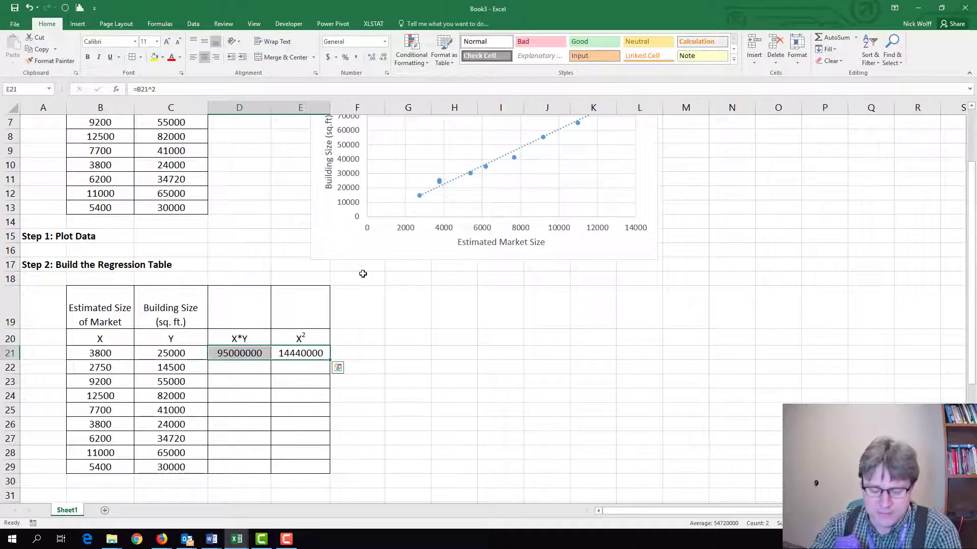
pyautogui.hotkey('ctrl', 'c')
pyautogui.hotkey('shift', 'Down')
pyautogui.hotkey('shift', 'Down')
pyautogui.hotkey('shift', 'Down')
pyautogui.hotkey('shift', 'Down')
pyautogui.hotkey('shift', 'Down')
pyautogui.hotkey('shift', 'Down')
pyautogui.hotkey('shift', 'Down')
pyautogui.hotkey('shift', 'Down')
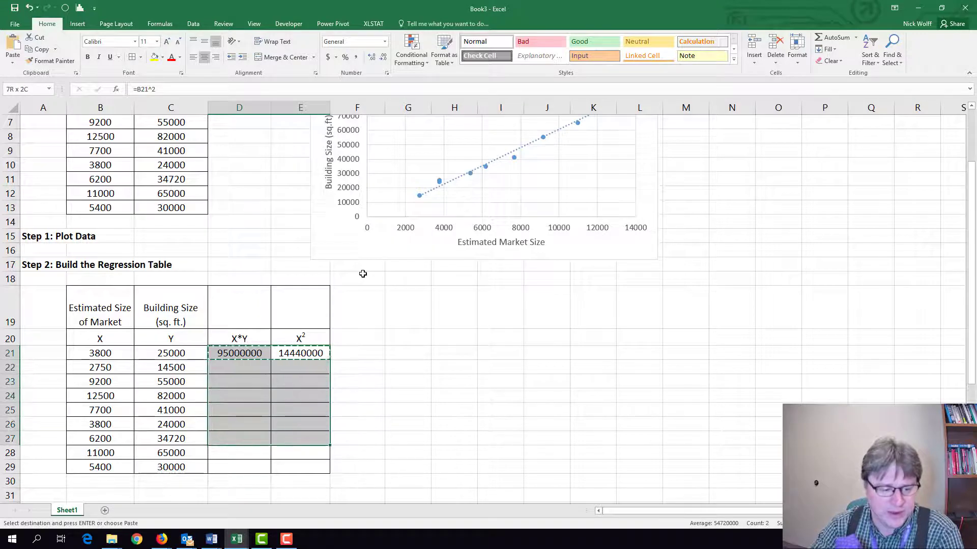
pyautogui.press('Return')
# Paste a copied row with the sum labels ΣX, ΣY, ΣXY and ΣX² into B30:E30 beneath the table.
pyautogui.press('Down')
pyautogui.press('Down')
pyautogui.press('Down')
pyautogui.press('Down')
pyautogui.press('Down')
pyautogui.press('Down')
pyautogui.press('Down')
pyautogui.press('Down')
pyautogui.press('Down')
pyautogui.press('Down')
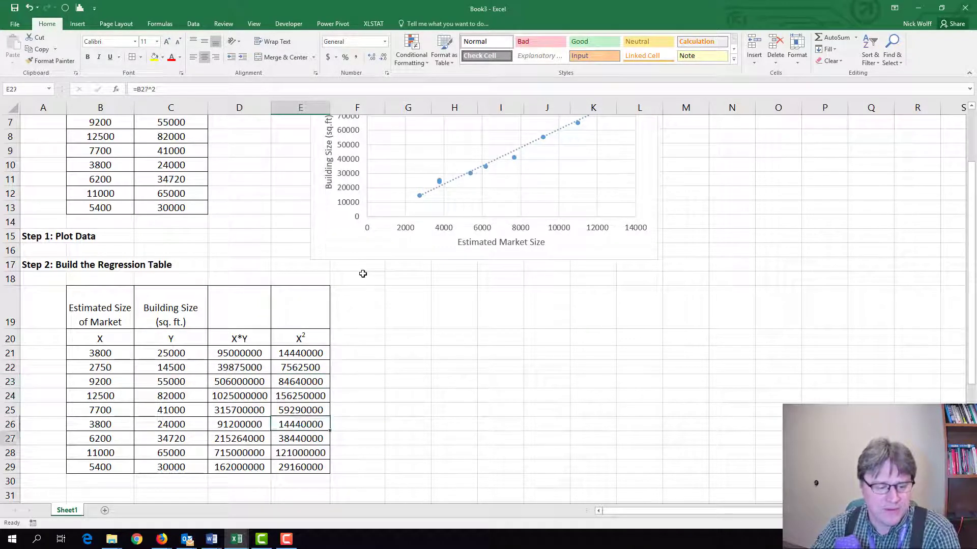
pyautogui.press('Left')
pyautogui.press('Left')
pyautogui.press('Left')
pyautogui.press('Left')
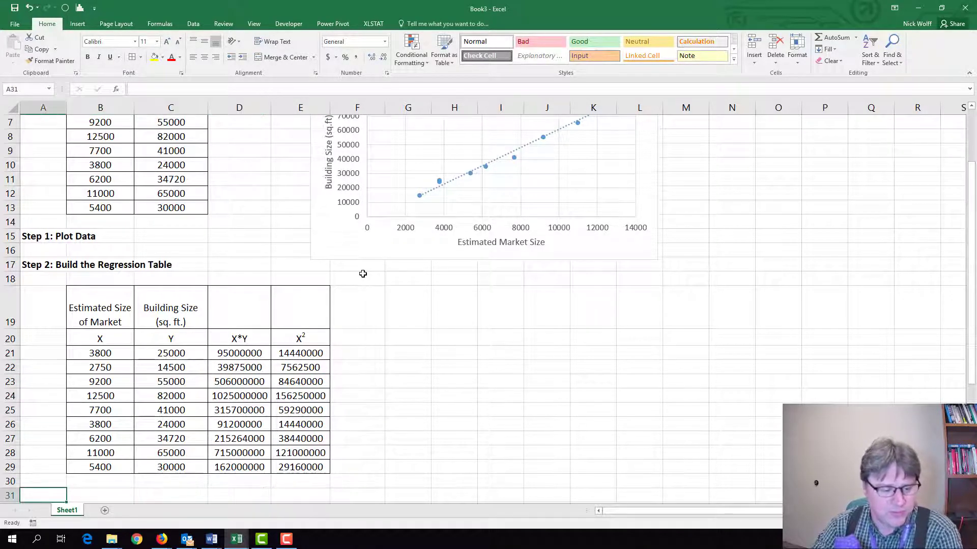
pyautogui.scroll(-1, 362, 274)
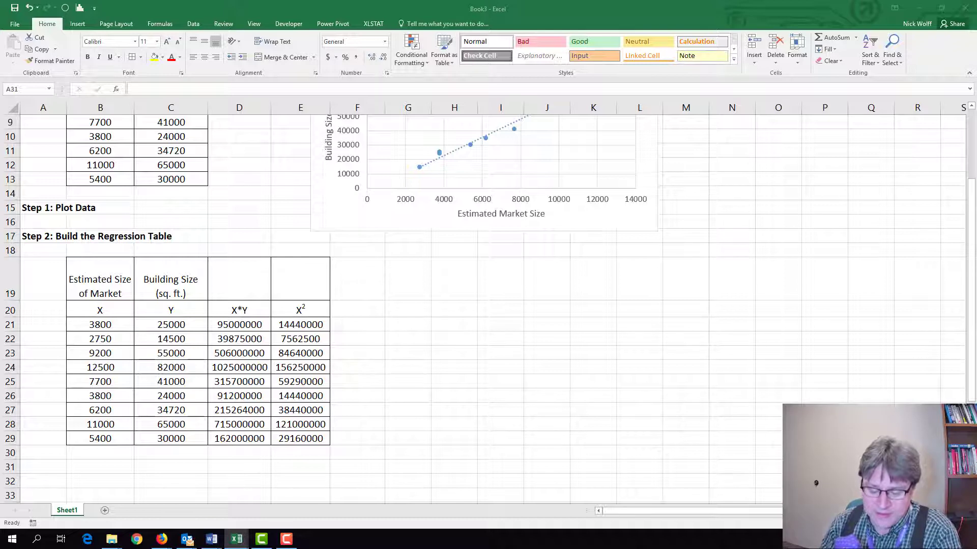
pyautogui.hotkey('ctrl', 'c')
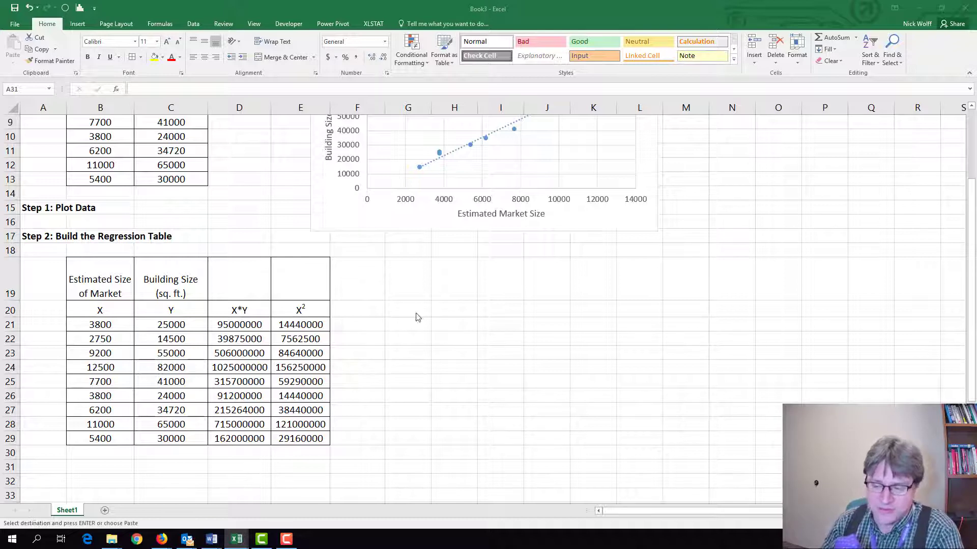
pyautogui.click(92, 454)
pyautogui.click(101, 454)
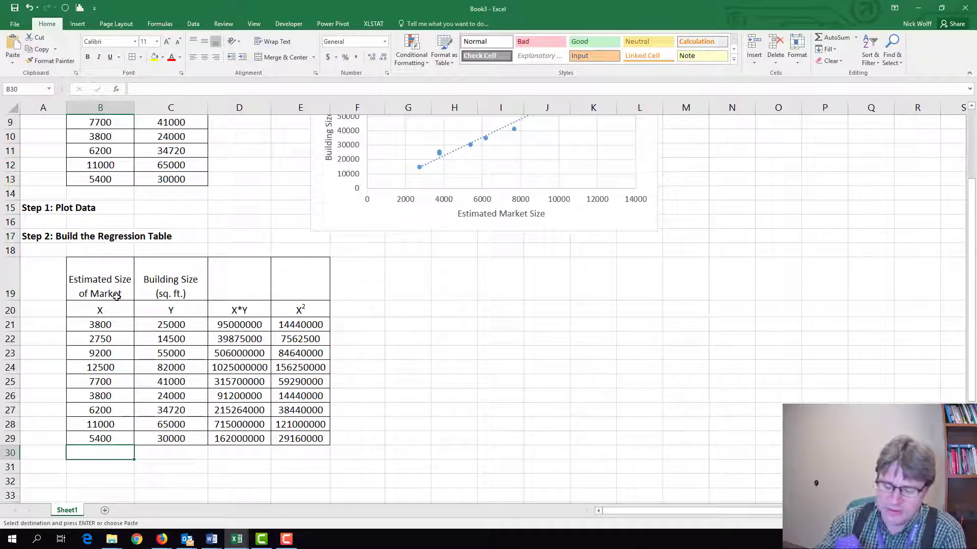
pyautogui.press('Return')
# Enter the formula =SUM(B21:B29) in cell B31 to total the X values.
pyautogui.press('Down')
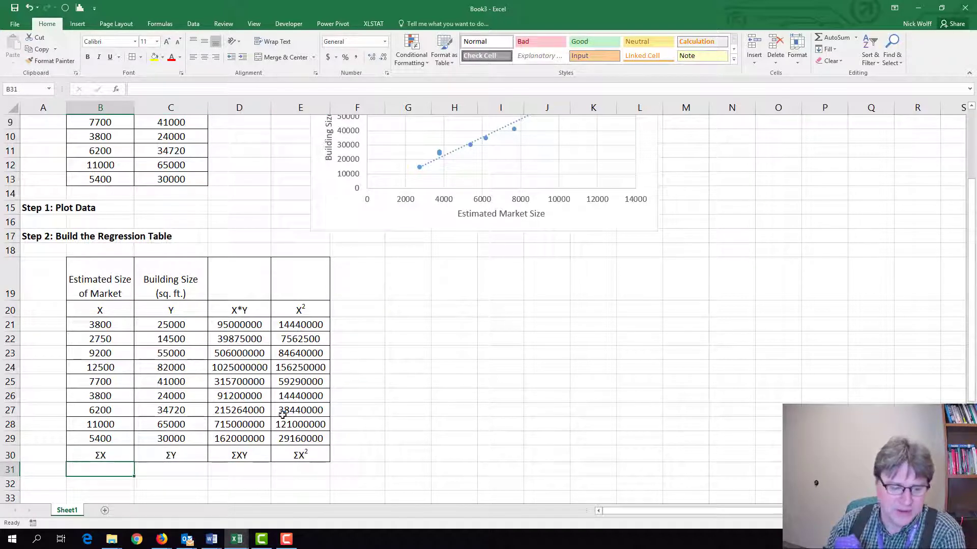
pyautogui.write('=sum(')
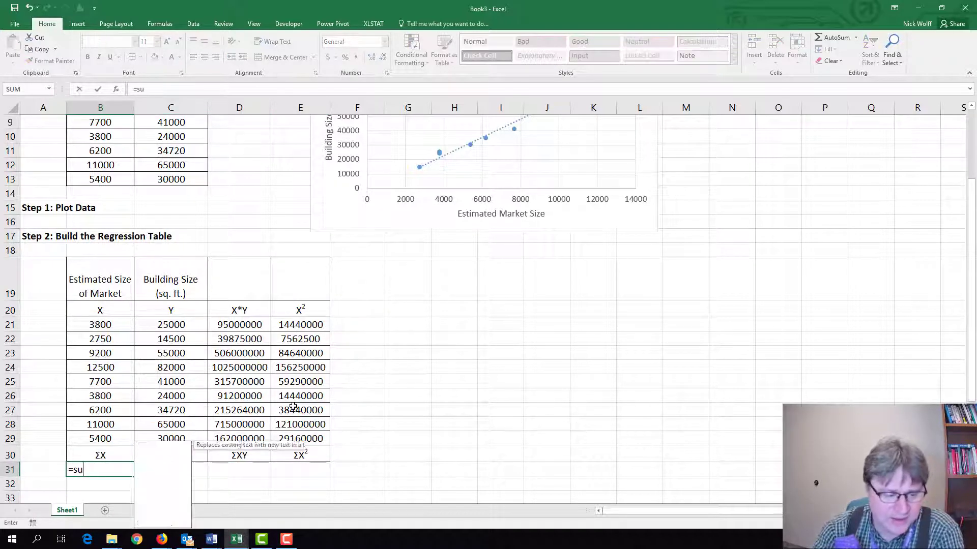
pyautogui.press('Up')
pyautogui.press('Up')
pyautogui.hotkey('shift', 'Up')
pyautogui.hotkey('shift', 'Up')
pyautogui.hotkey('shift', 'Up')
pyautogui.hotkey('shift', 'Up')
pyautogui.hotkey('shift', 'Up')
pyautogui.hotkey('shift', 'Up')
pyautogui.hotkey('shift', 'Up')
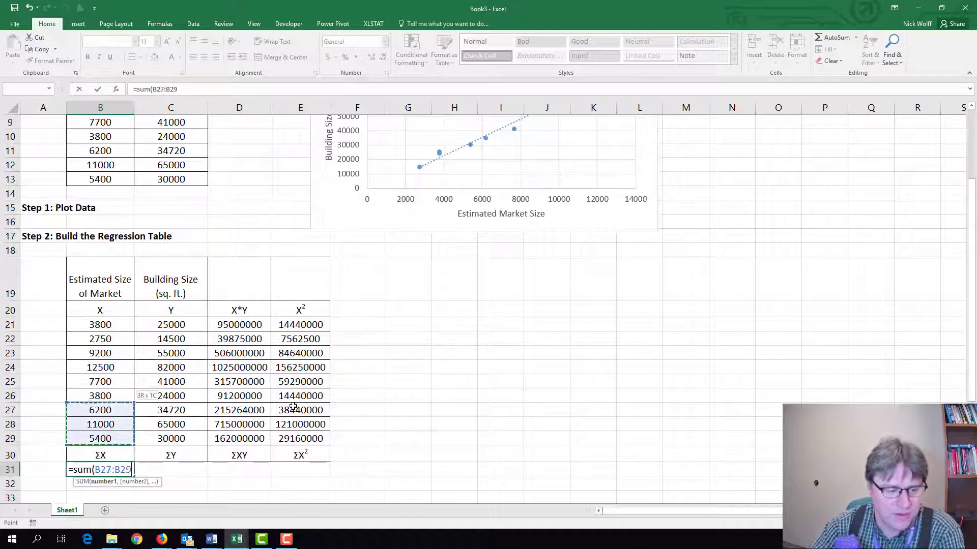
pyautogui.hotkey('shift', 'Up')
pyautogui.press('Return')
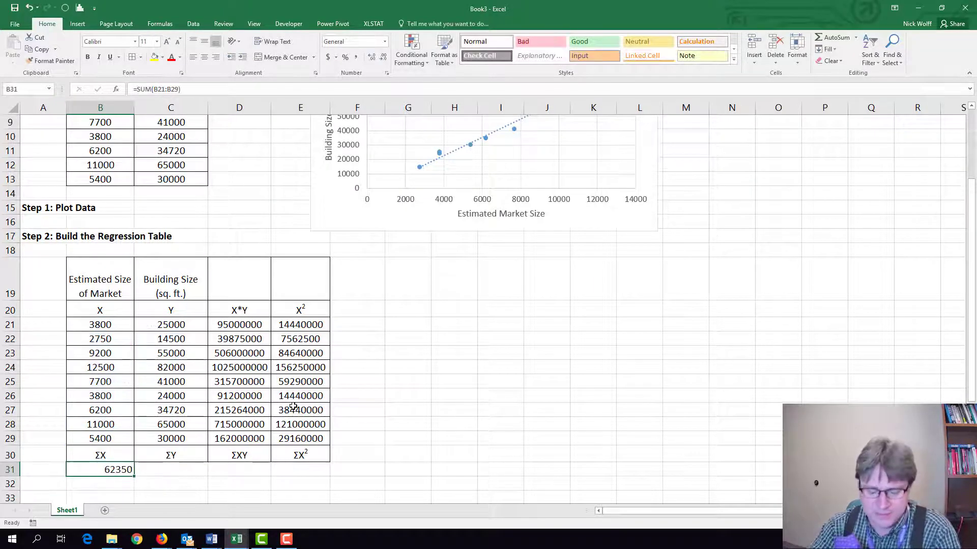
# Copy the sum formula from B31 across to E31 and center the totals in B31:E31.
pyautogui.press('Up')
pyautogui.hotkey('ctrl', 'c')
pyautogui.hotkey('shift', 'Right')
pyautogui.hotkey('shift', 'Right')
pyautogui.hotkey('shift', 'Right')
pyautogui.press('Return')
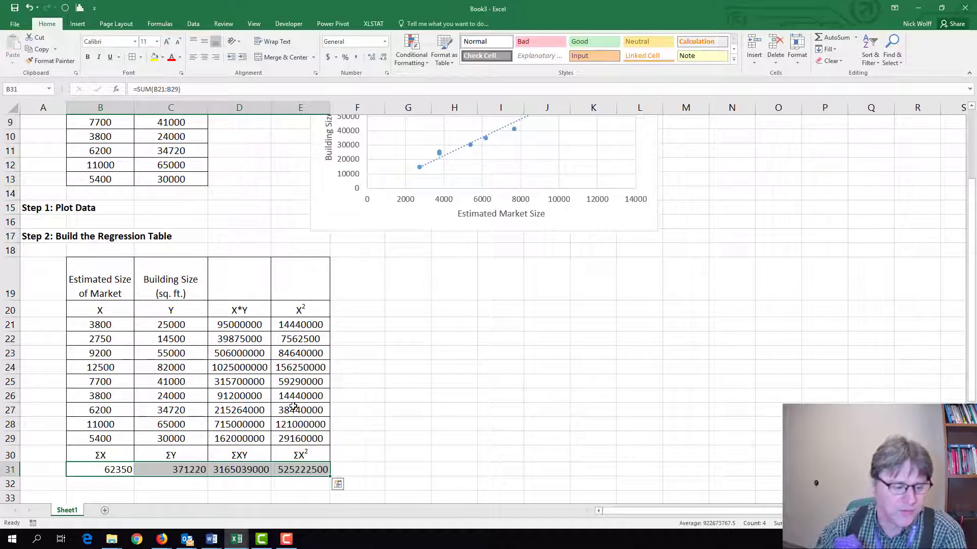
pyautogui.click(204, 57)
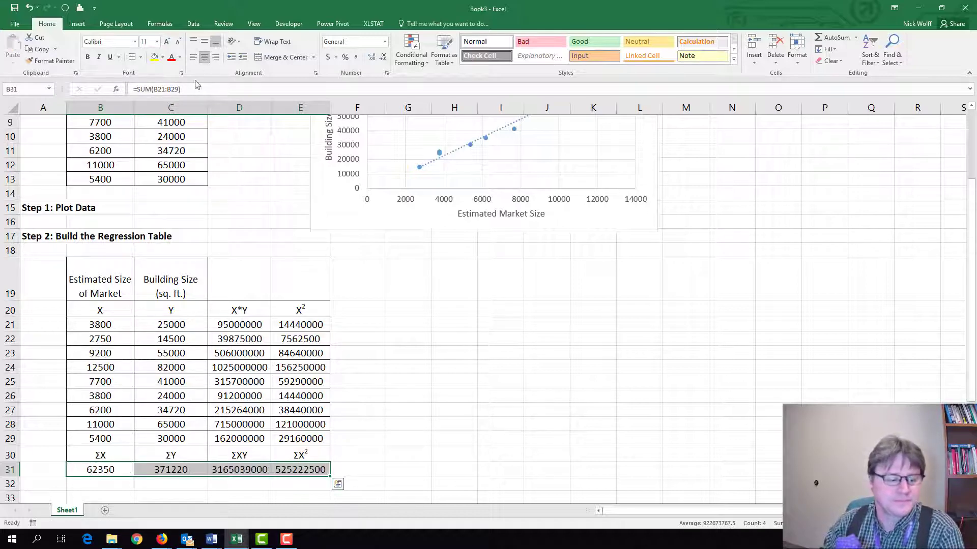
pyautogui.click(137, 451)
# Paste the copied labels x-bar and y-bar into B32:C32 beneath the sums.
pyautogui.scroll(-2, 137, 450)
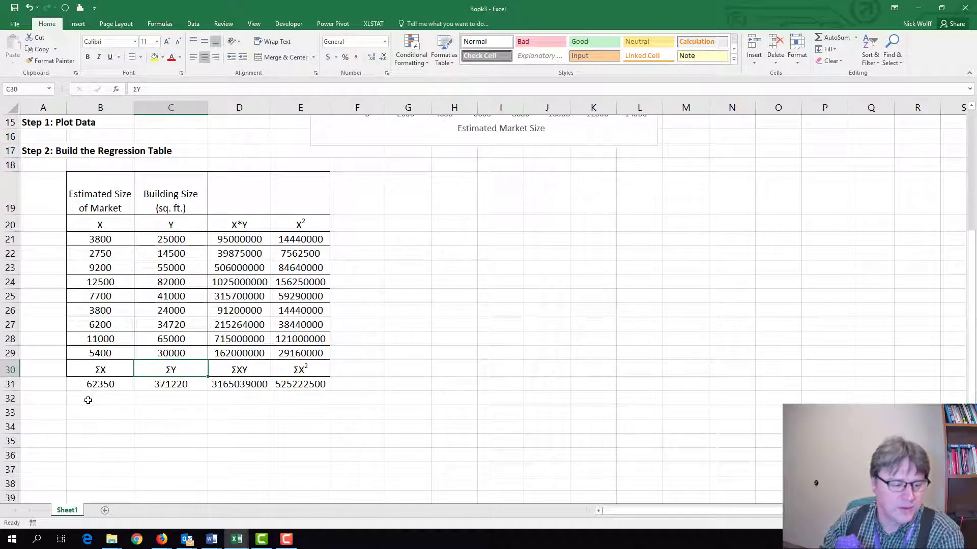
pyautogui.click(89, 400)
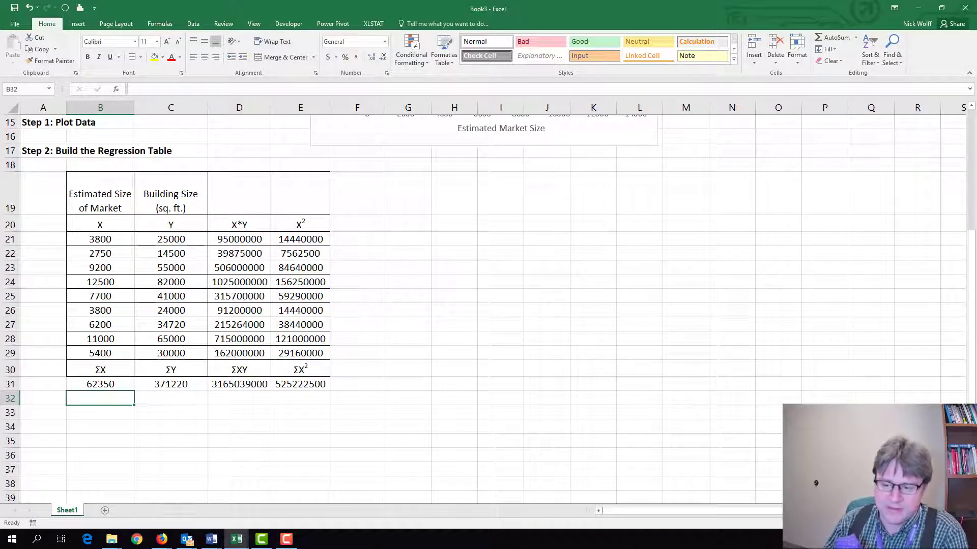
pyautogui.click(181, 447)
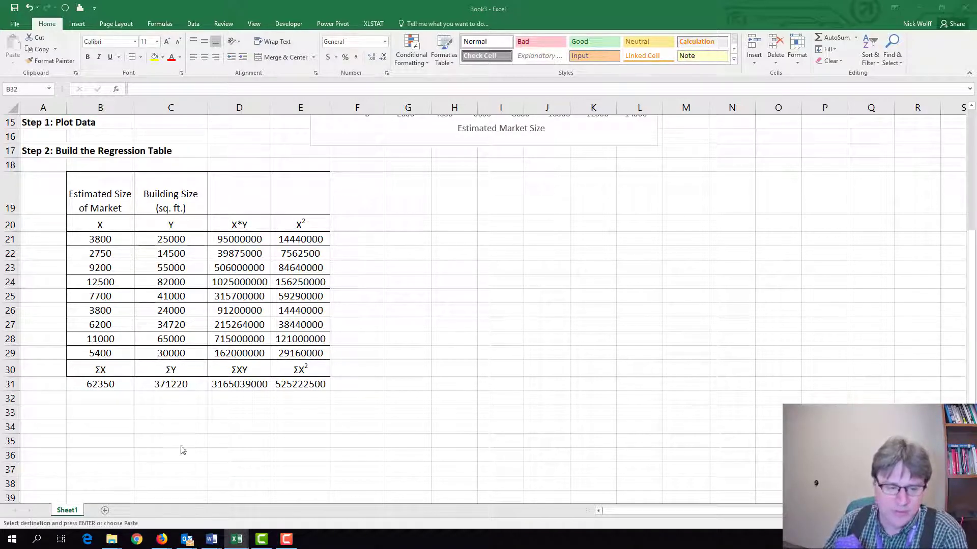
pyautogui.click(96, 397)
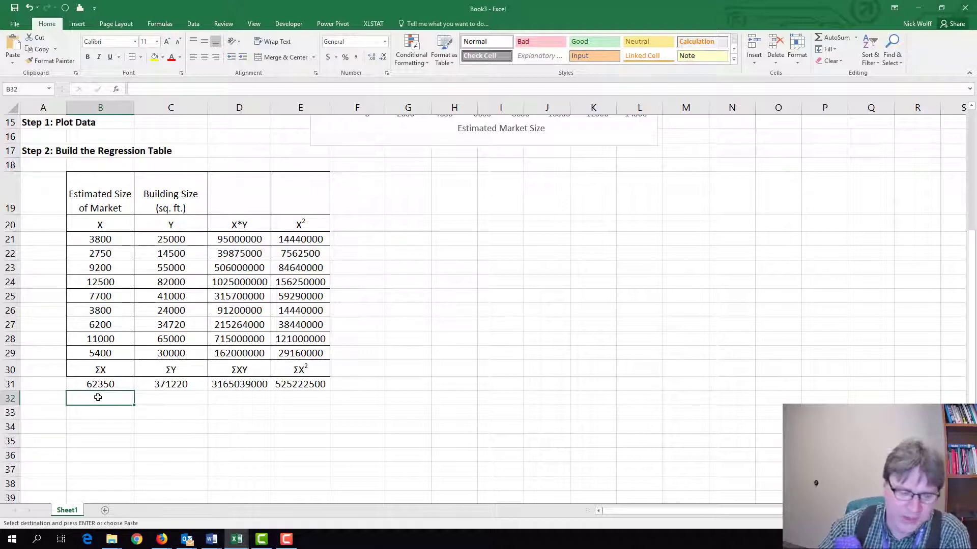
pyautogui.hotkey('ctrl', 'v')
pyautogui.press('Return')
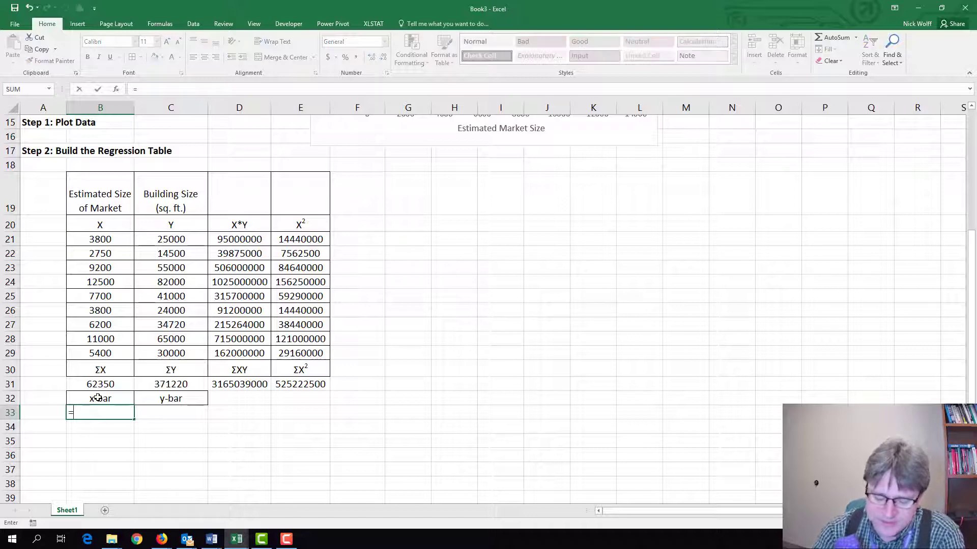
# Enter the formula =AVERAGE(B21:B29) in cell B33 to average the X values.
pyautogui.write('=average')
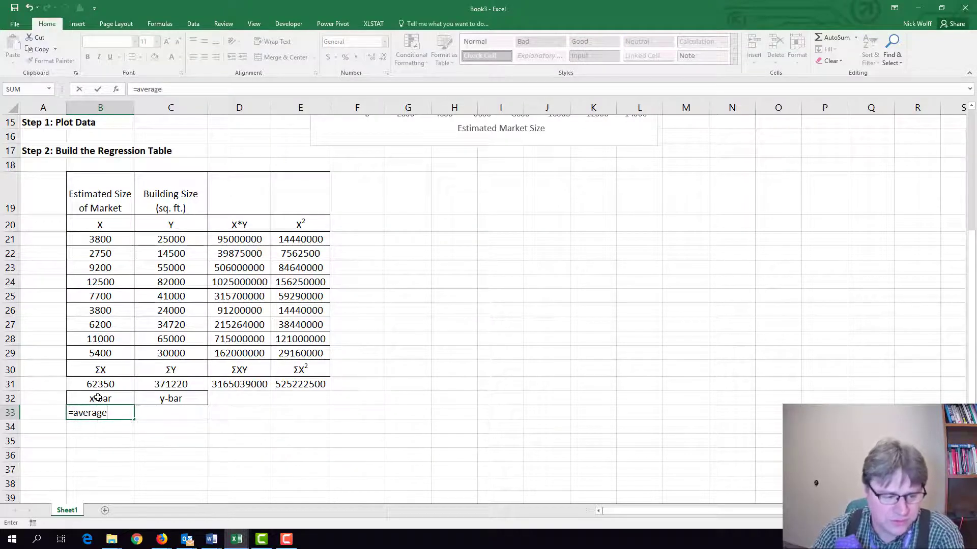
pyautogui.write('(')
pyautogui.press('Up')
pyautogui.press('Up')
pyautogui.press('Up')
pyautogui.press('Up')
pyautogui.press('Up')
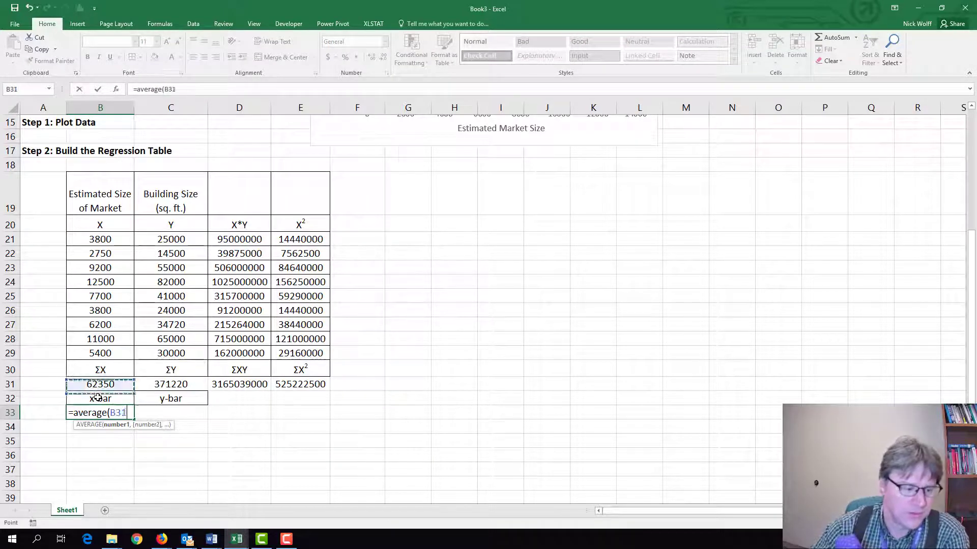
pyautogui.hotkey('shift', 'Up')
pyautogui.press('Down')
pyautogui.hotkey('shift', 'Up')
pyautogui.hotkey('shift', 'Up')
pyautogui.hotkey('shift', 'Up')
pyautogui.hotkey('shift', 'Up')
pyautogui.hotkey('shift', 'Up')
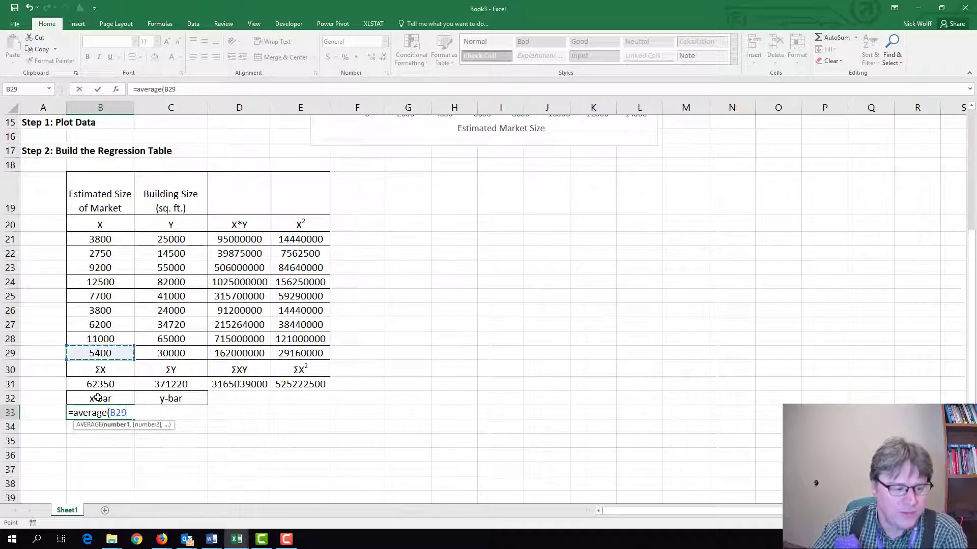
pyautogui.hotkey('shift', 'Up')
pyautogui.hotkey('shift', 'Up')
pyautogui.hotkey('shift', 'Up')
pyautogui.press('Return')
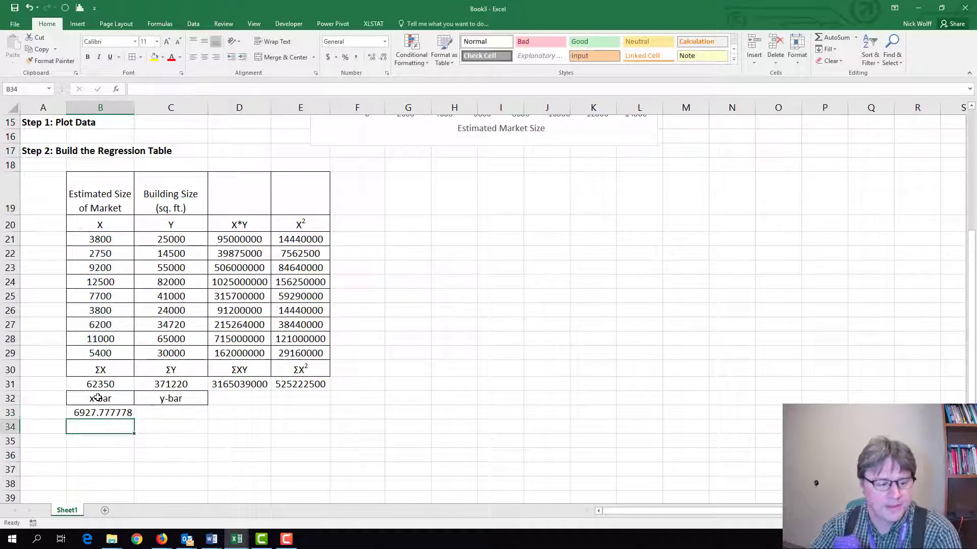
# Copy the average formula from B33 to C33 for the Y values.
pyautogui.press('Up')
pyautogui.hotkey('ctrl', 'c')
pyautogui.hotkey('shift', 'Right')
pyautogui.hotkey('ctrl', 'v')
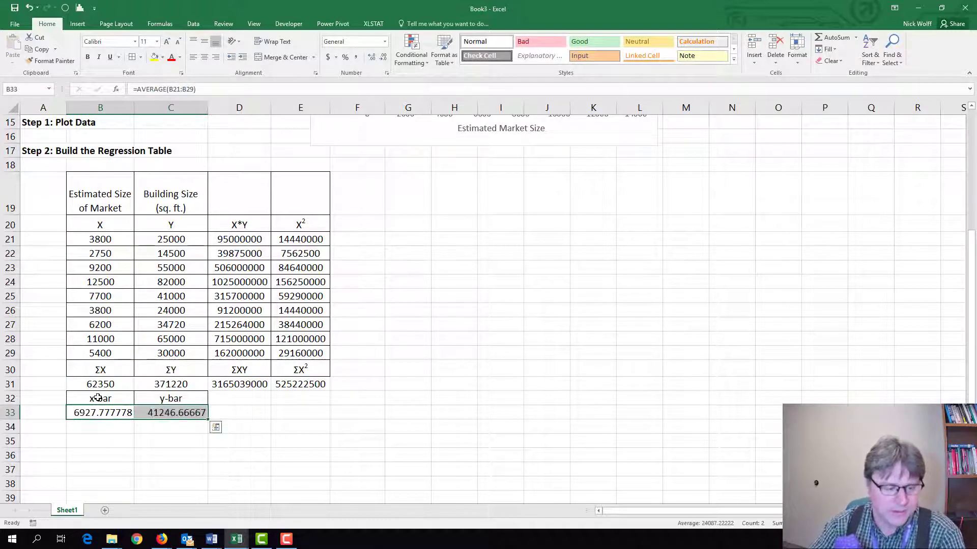
pyautogui.press('Escape')
pyautogui.press('Left')
pyautogui.press('Right')
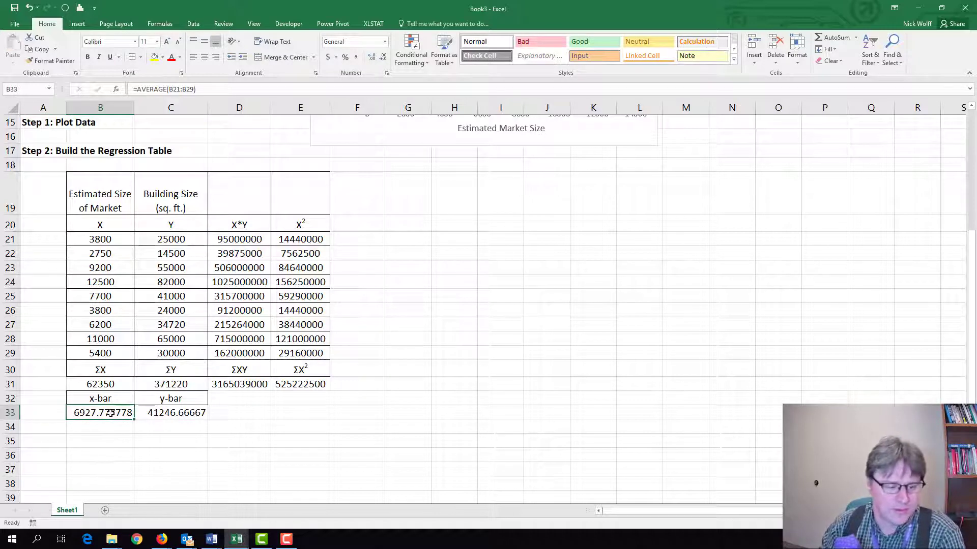
# Format the averages in B33:C33 to three decimal places and center them.
pyautogui.moveTo(113, 413); pyautogui.dragTo(149, 414)
pyautogui.click(382, 57)
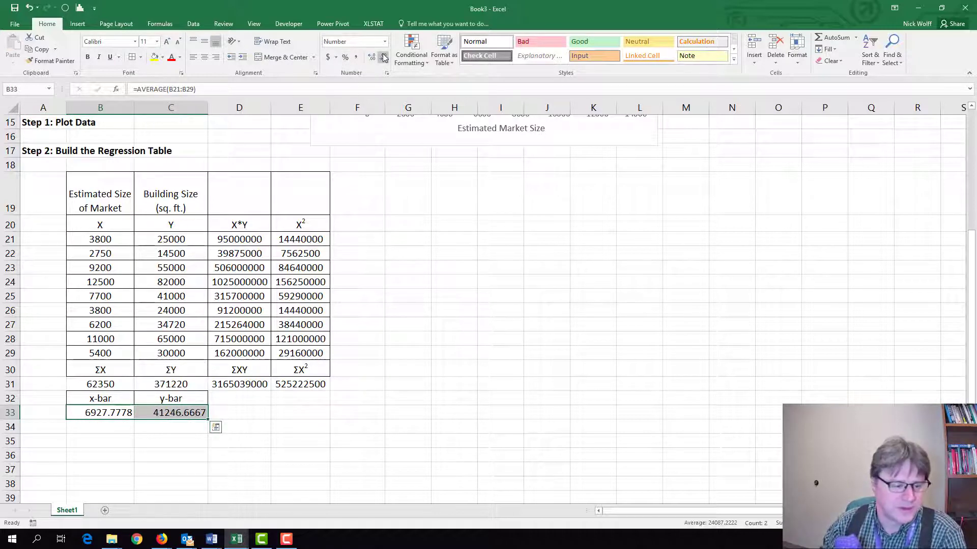
pyautogui.click(382, 57)
pyautogui.click(381, 57)
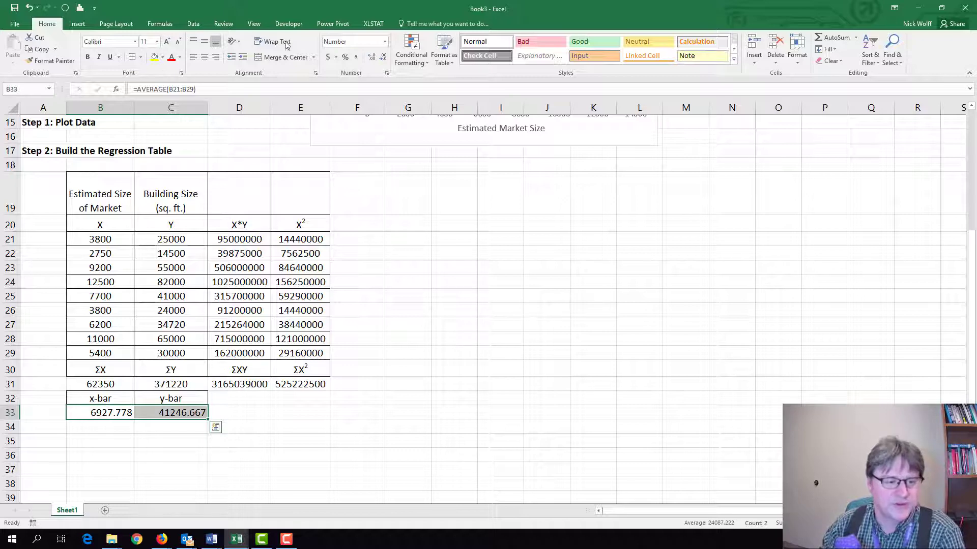
pyautogui.click(204, 57)
# Apply all borders to B31:C33 and to the sums in D31:E31.
pyautogui.click(145, 383)
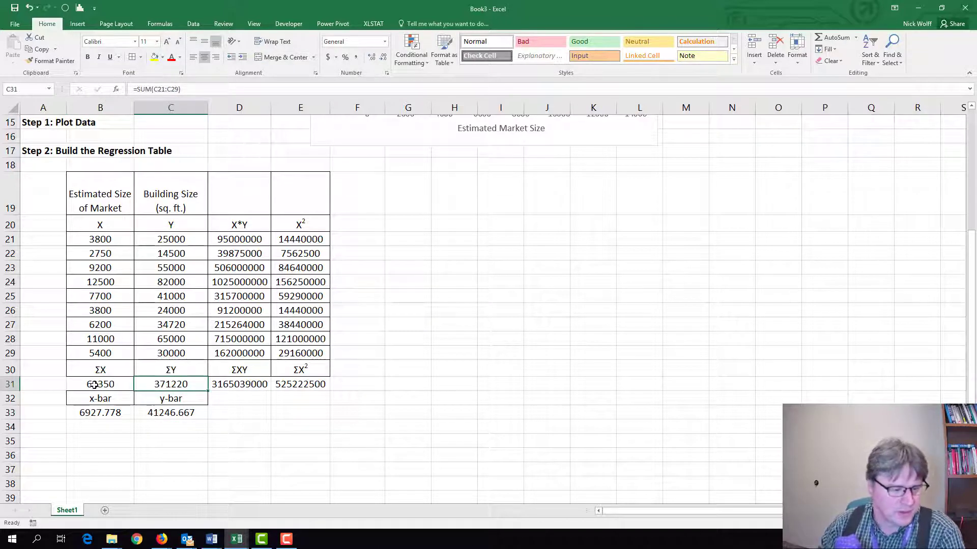
pyautogui.moveTo(87, 384); pyautogui.dragTo(158, 407)
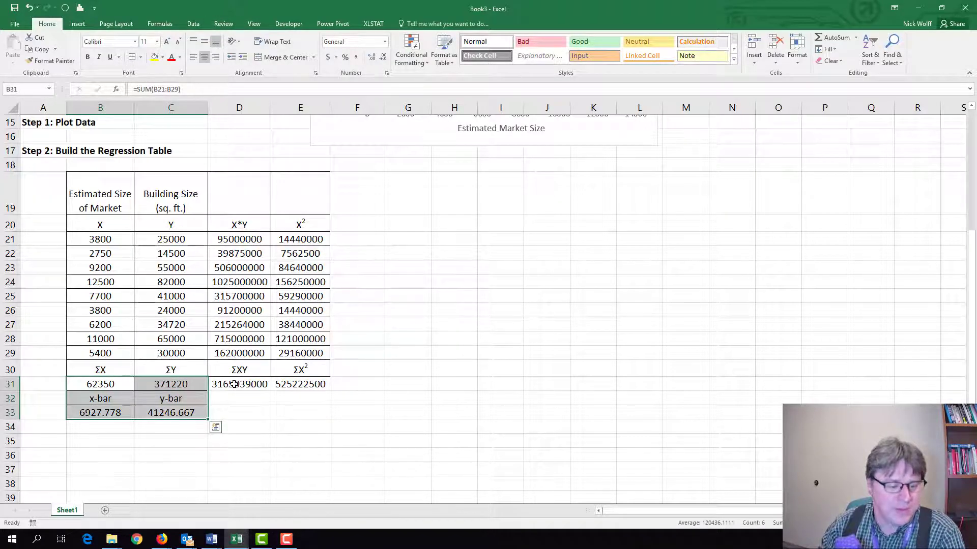
pyautogui.moveTo(235, 384); pyautogui.dragTo(286, 388)
pyautogui.click(132, 58)
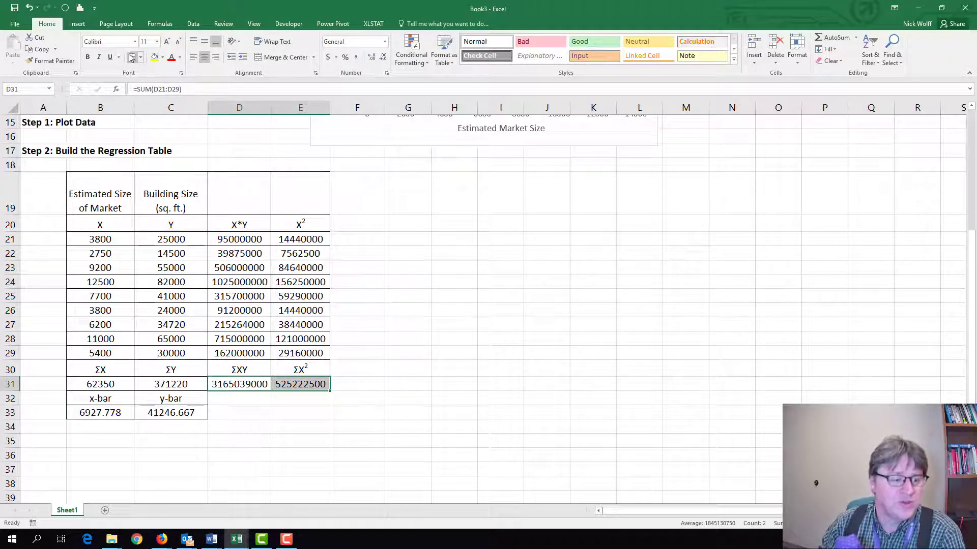
pyautogui.click(191, 276)
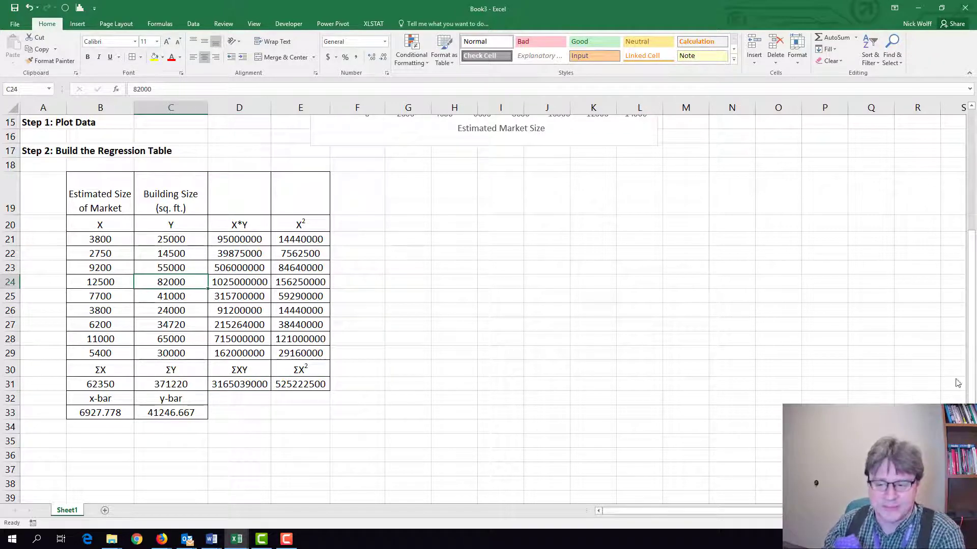
# Enter the heading "Step 3: Develop the Regression Equation" in A35 and make it bold.
pyautogui.click(38, 440)
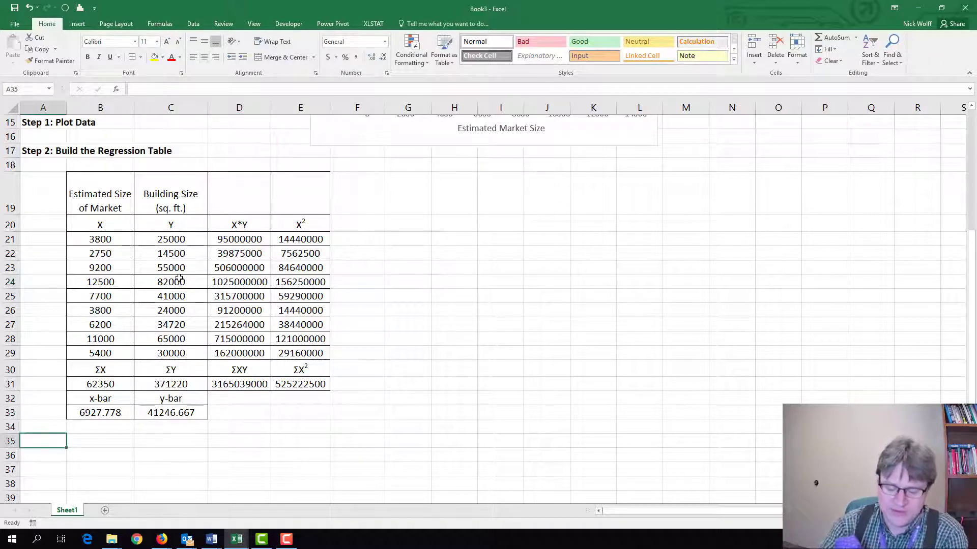
pyautogui.write('s')
pyautogui.write('sTE')
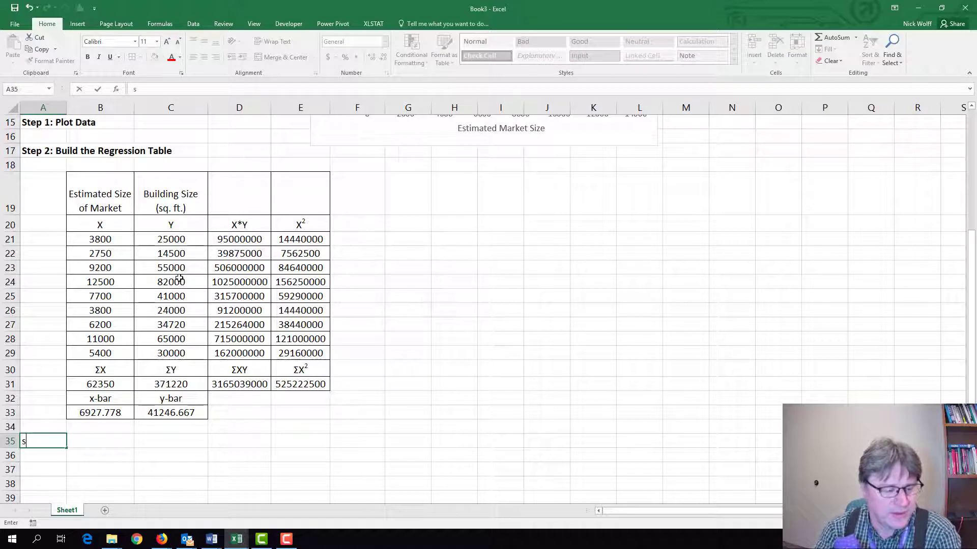
pyautogui.press('BackSpace')
pyautogui.press('BackSpace')
pyautogui.press('BackSpace')
pyautogui.write('St')
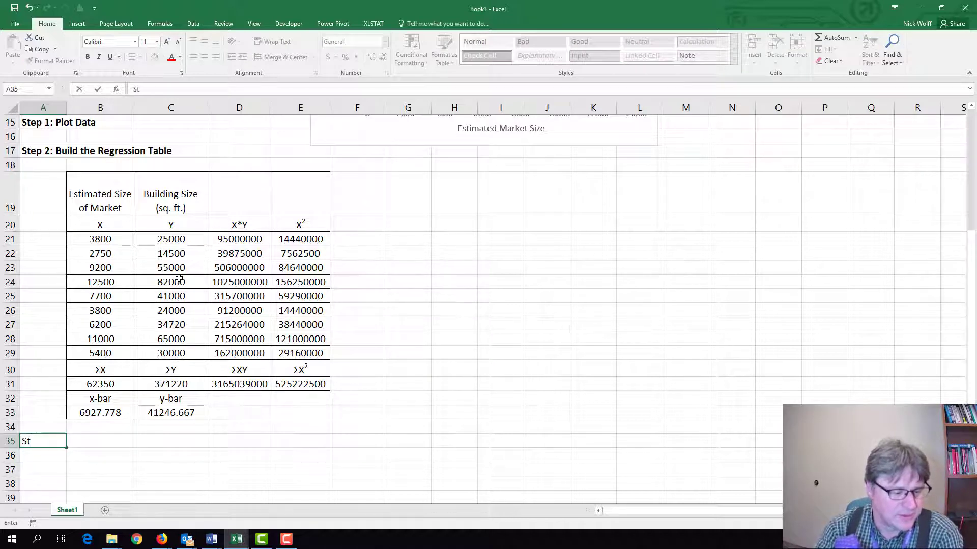
pyautogui.write('ep 3: ')
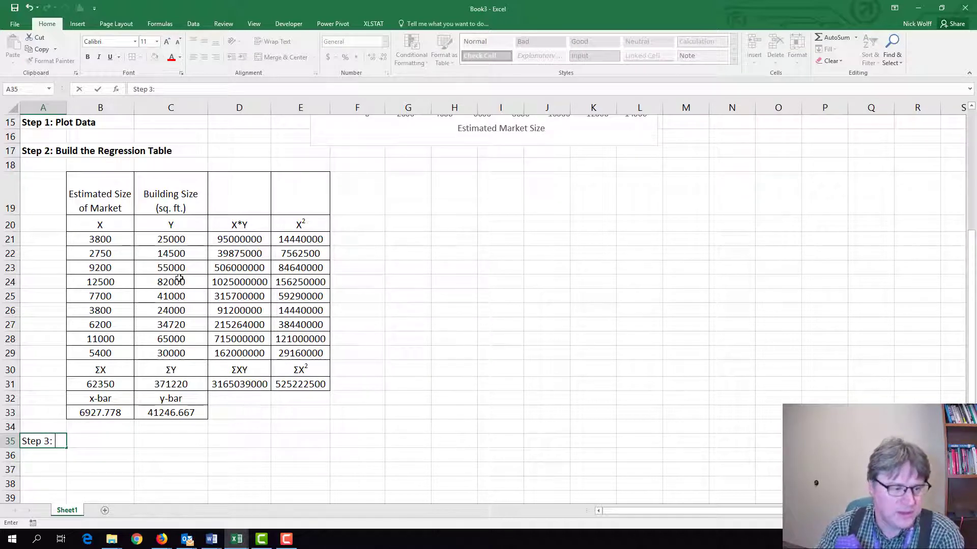
pyautogui.write('Develop ')
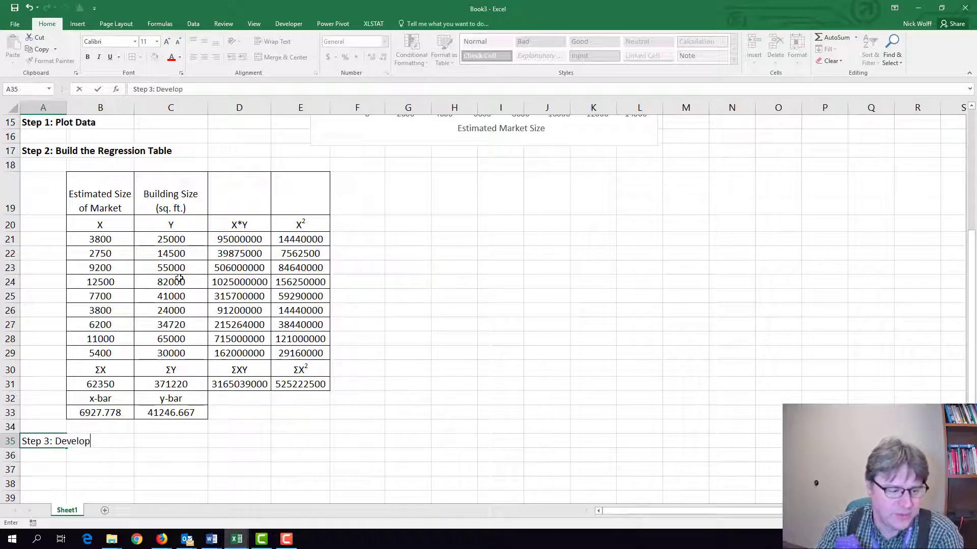
pyautogui.write('the Regr')
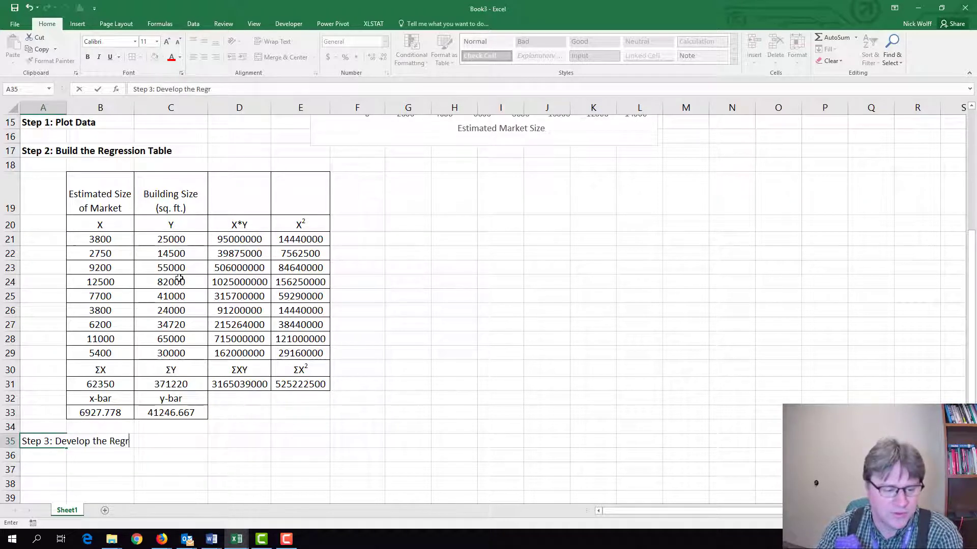
pyautogui.write('essio')
pyautogui.press('BackSpace')
pyautogui.press('BackSpace')
pyautogui.write('si')
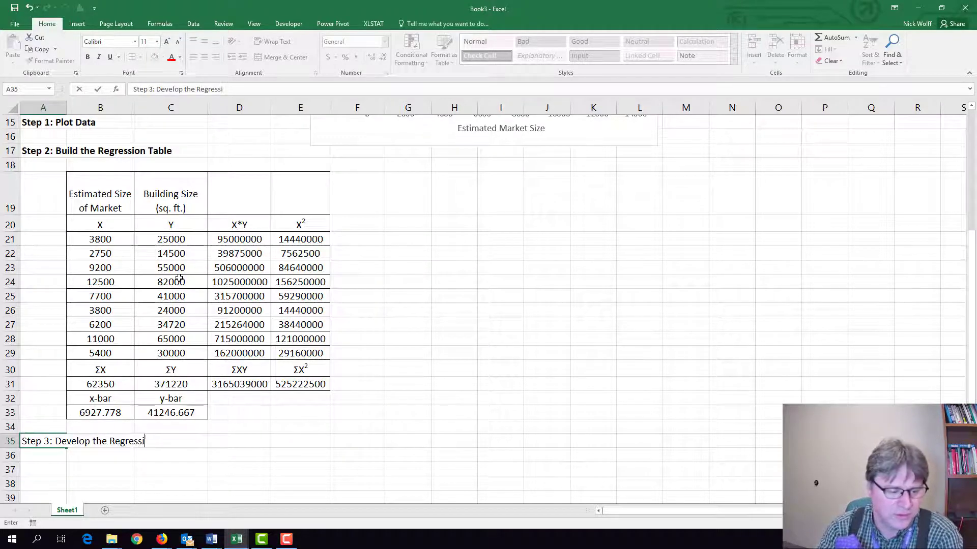
pyautogui.write('on Equation')
pyautogui.press('Return')
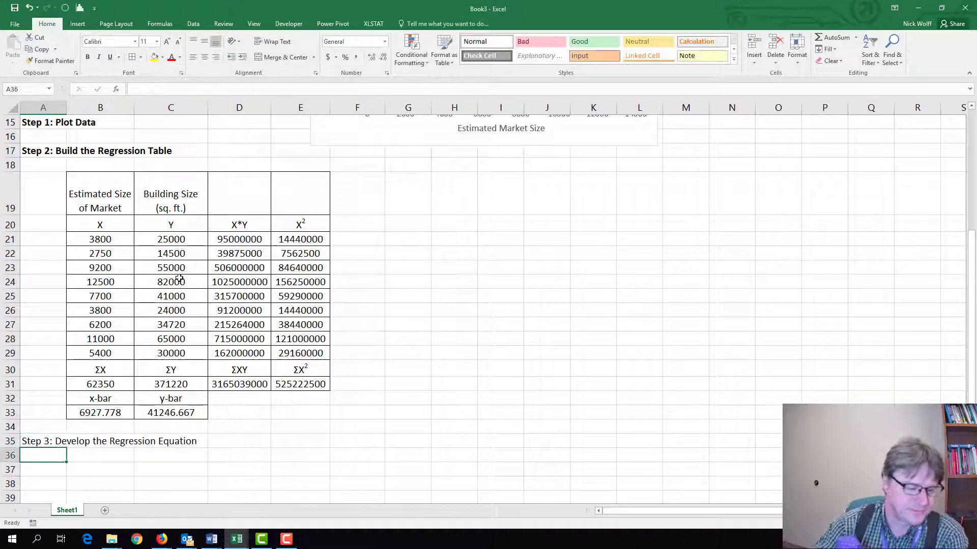
pyautogui.press('Up')
pyautogui.hotkey('ctrl', 'b')
# Paste the copied equation ŷ = ax + b at B37 and the definitions of x (market size) and ŷ (estimated building size) into D37:D38.
pyautogui.press('Down')
pyautogui.press('Down')
pyautogui.press('Right')
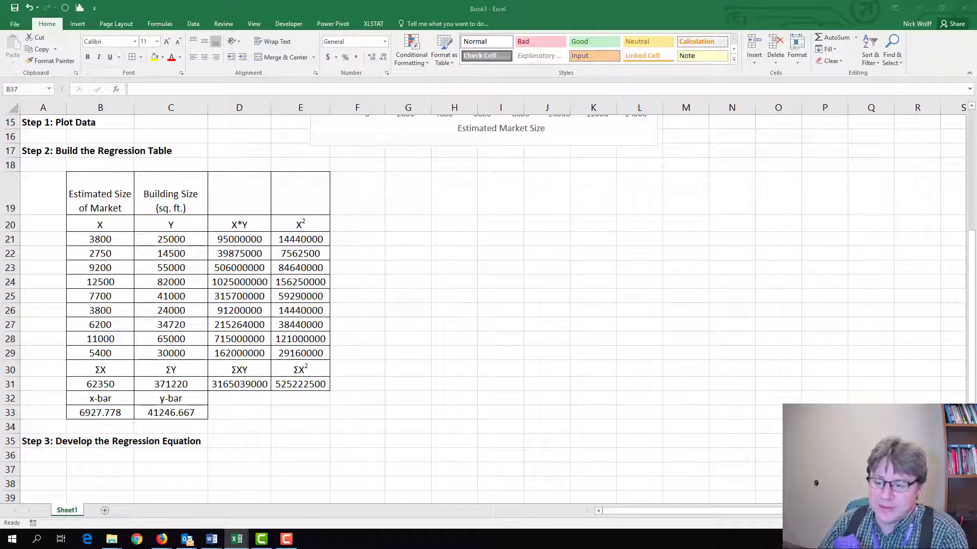
pyautogui.click(96, 470)
pyautogui.hotkey('ctrl', 'v')
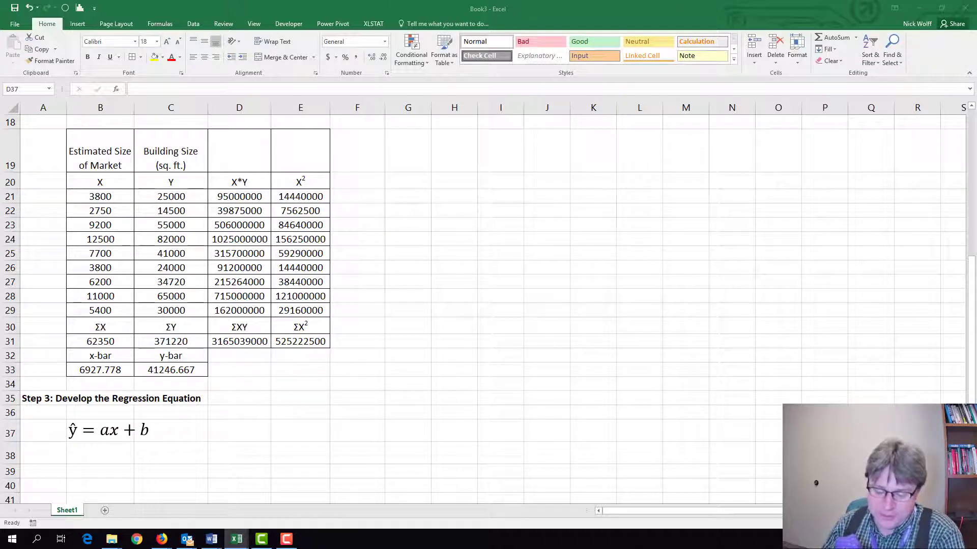
pyautogui.click(250, 433)
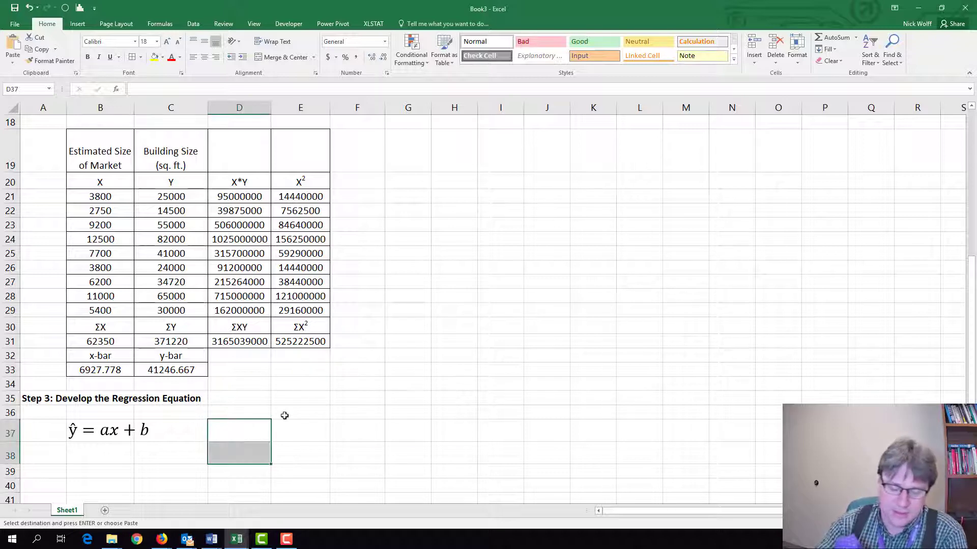
pyautogui.hotkey('ctrl', 'v')
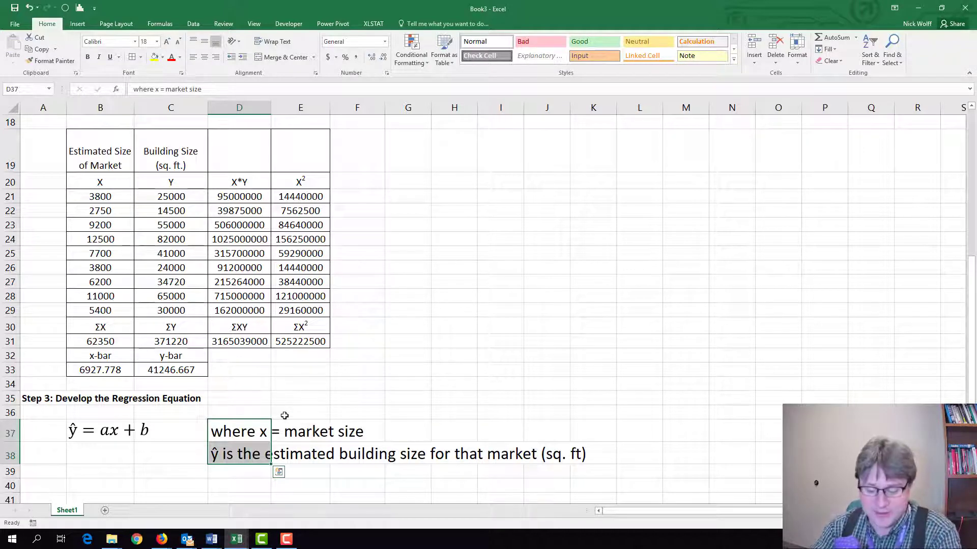
# Paste the copied equation for the slope a, n(Σxy) − (Σx)(Σy) over n(Σx²) − (Σx)², at B40.
pyautogui.click(260, 311)
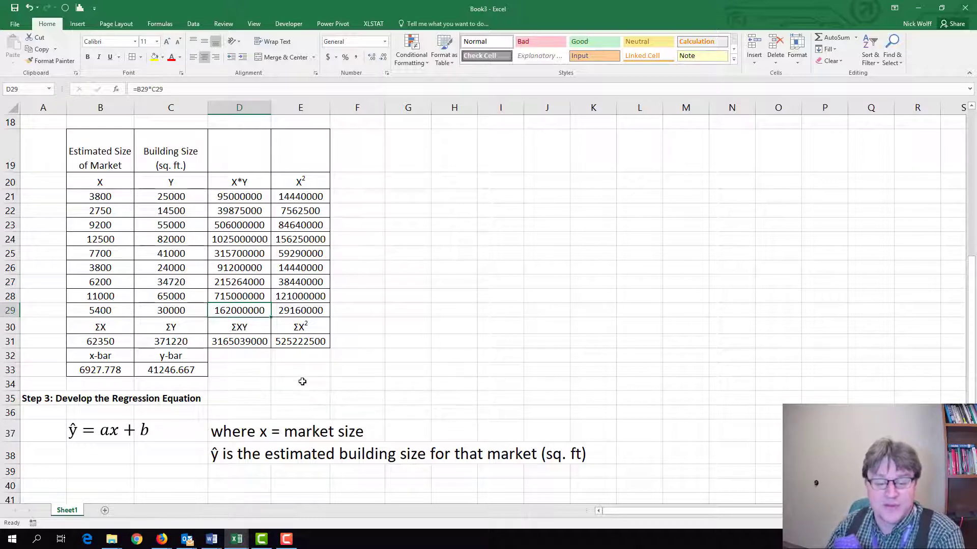
pyautogui.scroll(-2, 302, 381)
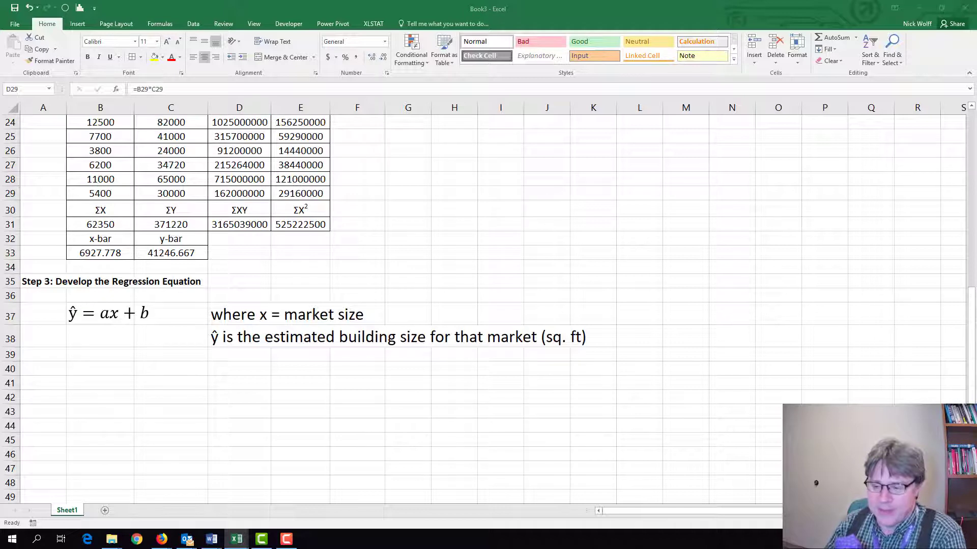
pyautogui.click(110, 368)
pyautogui.click(109, 367)
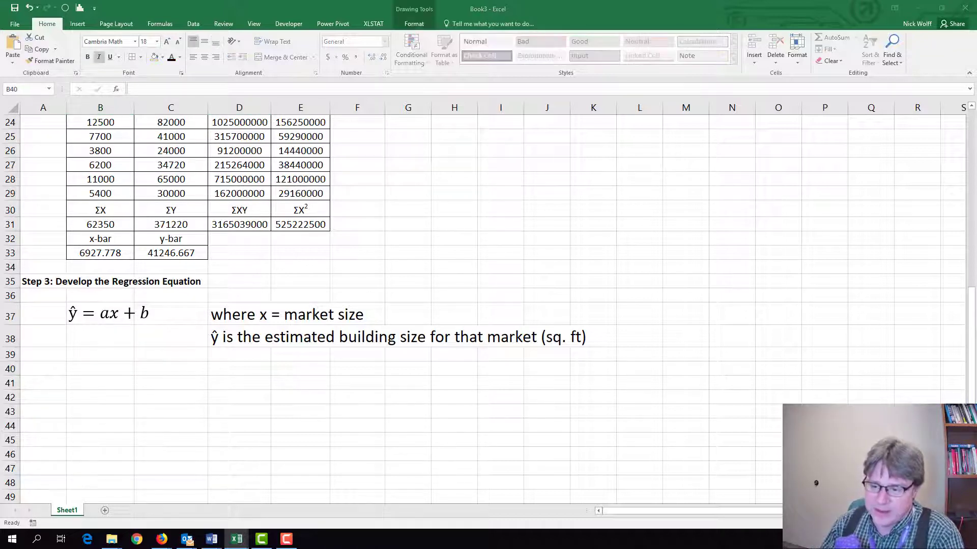
pyautogui.click(113, 364)
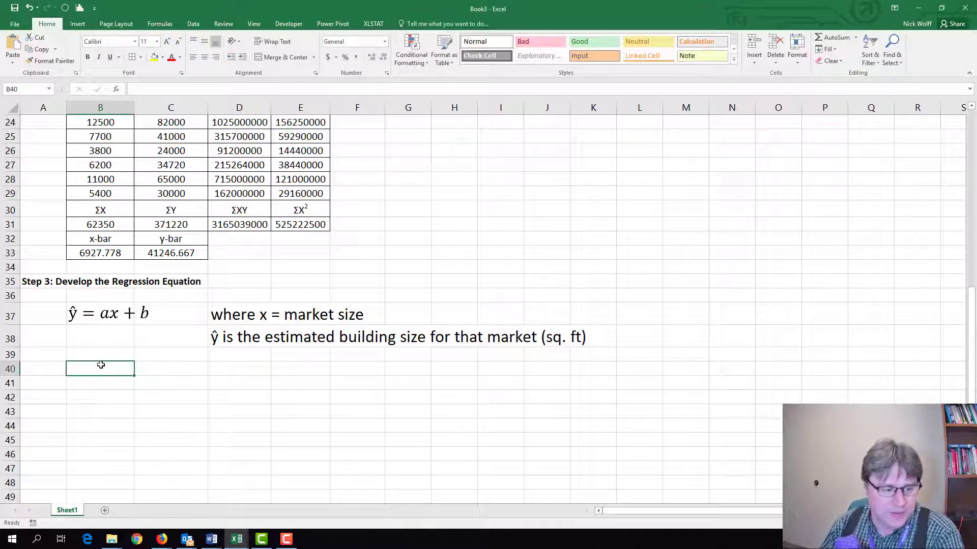
pyautogui.hotkey('ctrl', 'v')
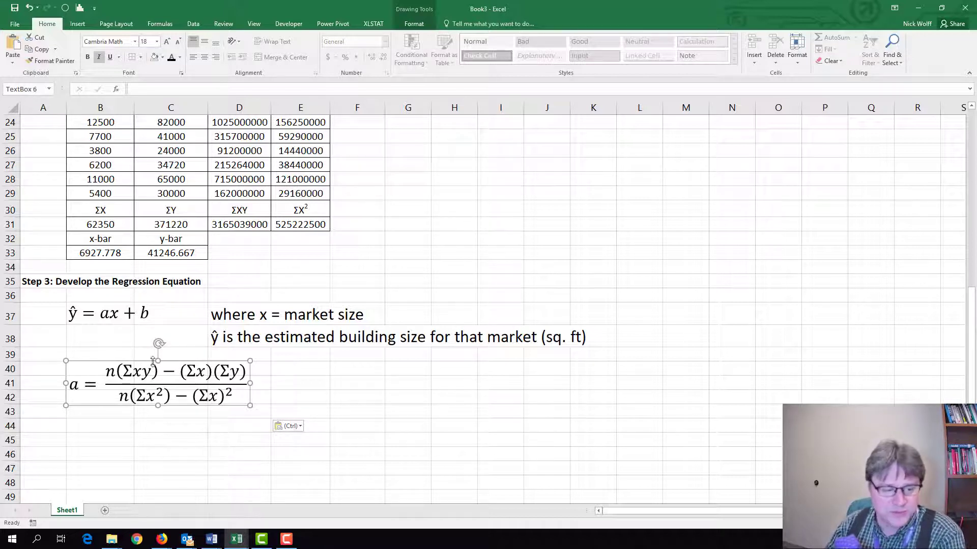
pyautogui.click(165, 430)
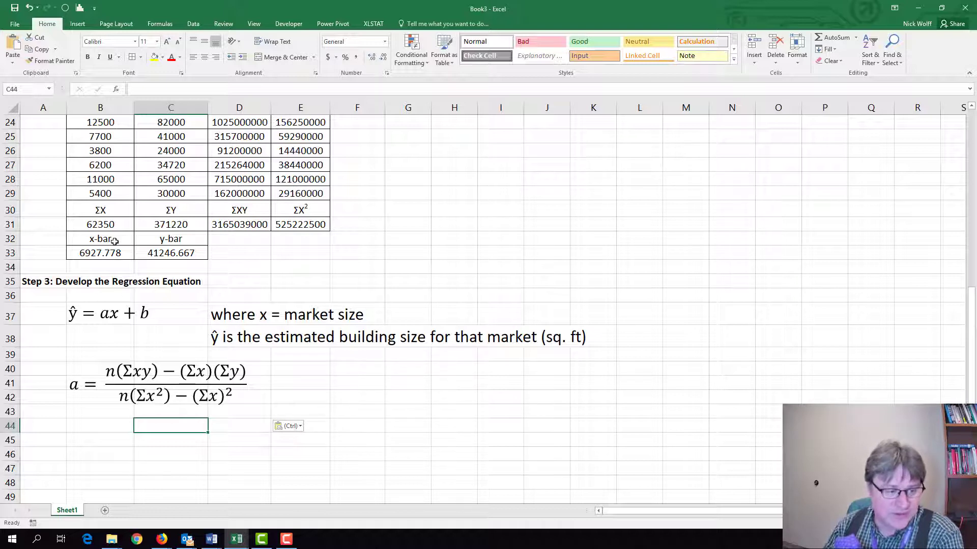
# Enter the label "a =" in B44 and enlarge its font to size 18.
pyautogui.click(158, 389)
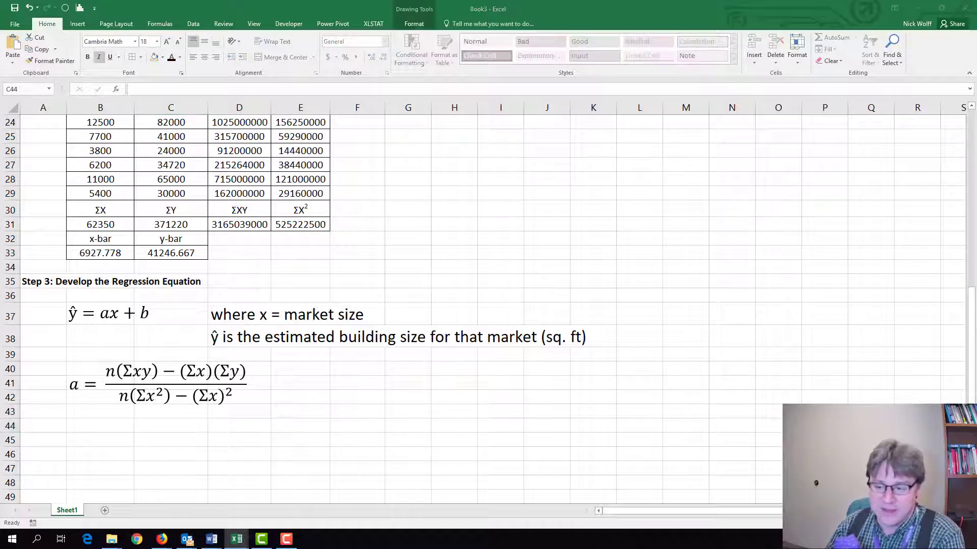
pyautogui.click(93, 428)
pyautogui.click(95, 427)
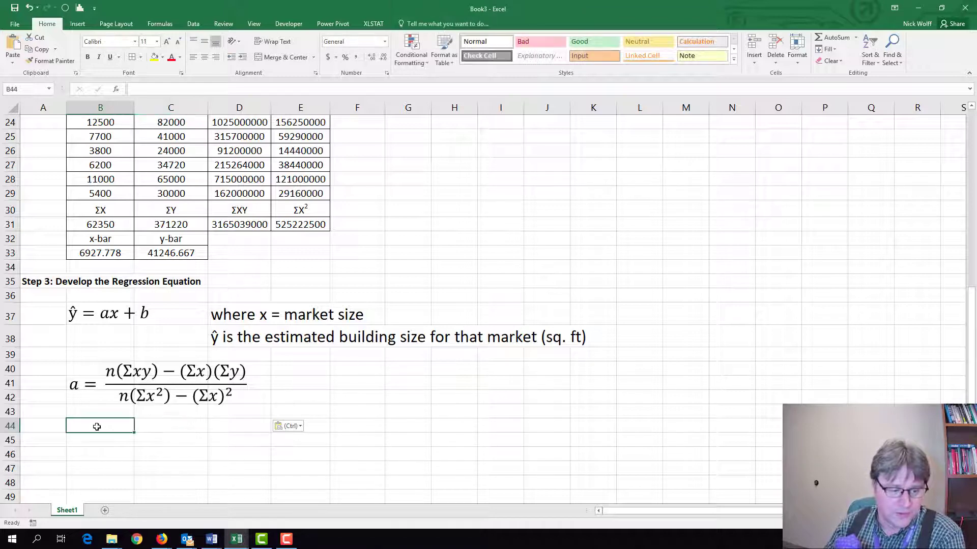
pyautogui.write('a =')
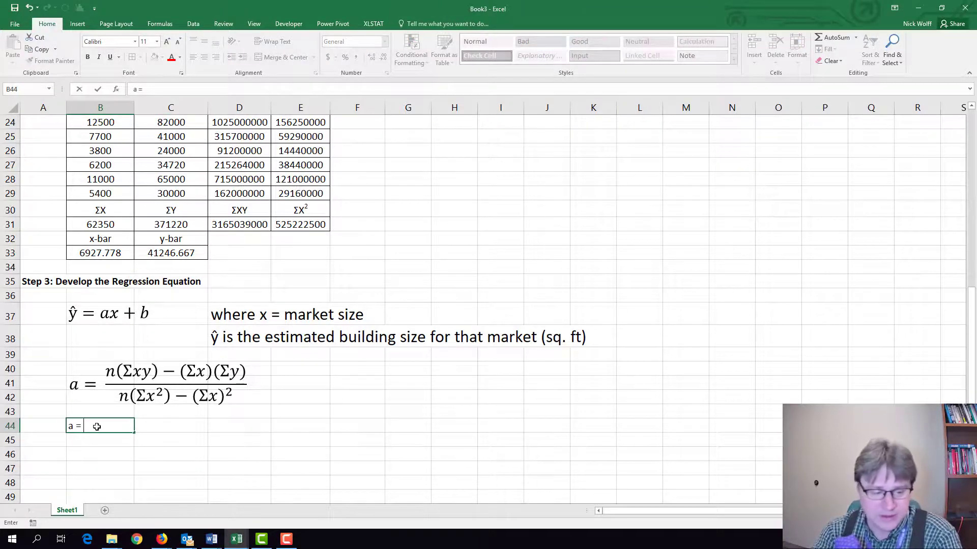
pyautogui.hotkey('ctrl', 'Return')
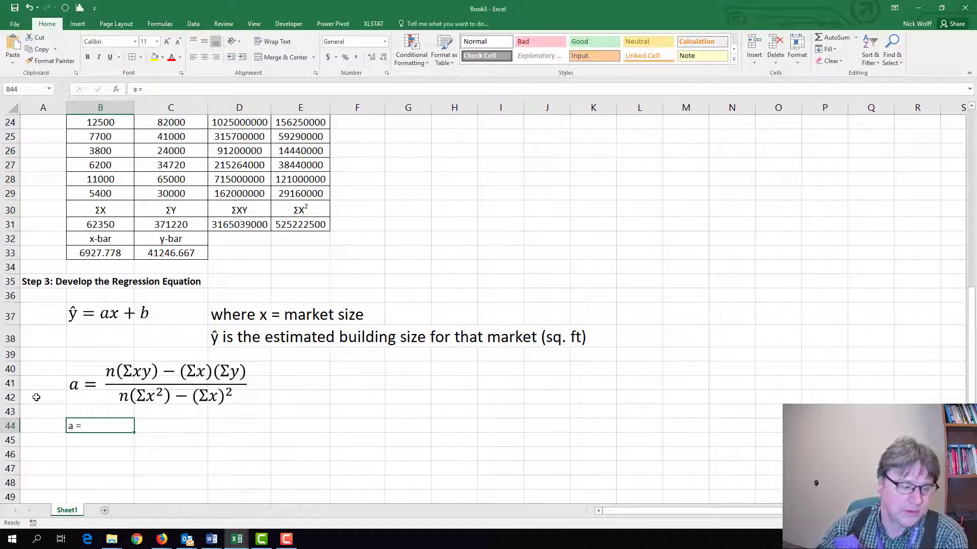
pyautogui.click(166, 42)
pyautogui.click(167, 41)
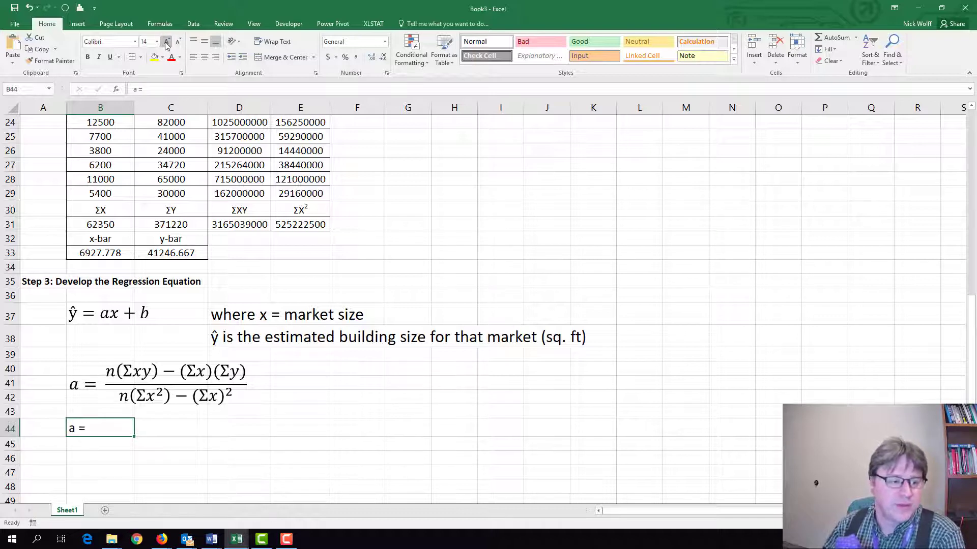
pyautogui.click(167, 43)
pyautogui.click(166, 43)
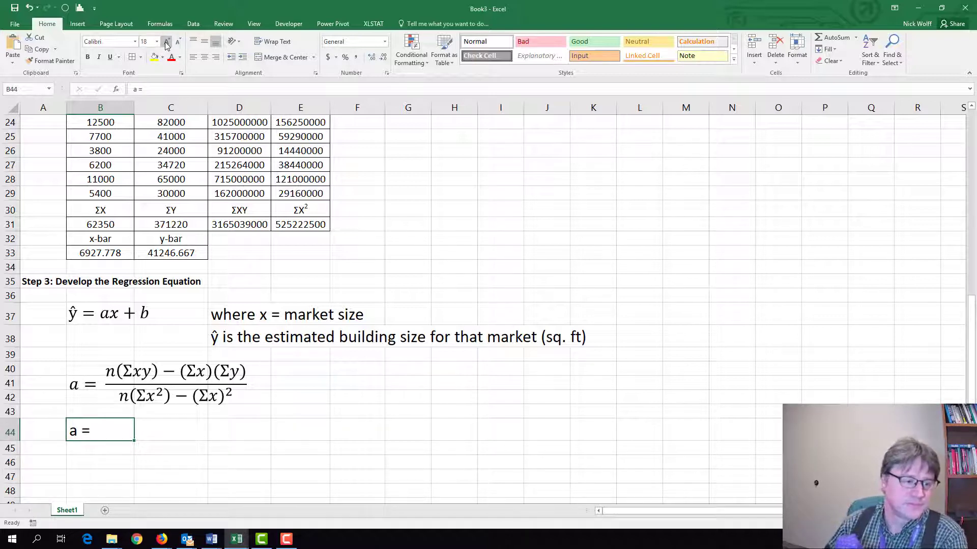
# Set the font size of the empty cell C44 to 18.
pyautogui.press('Tab')
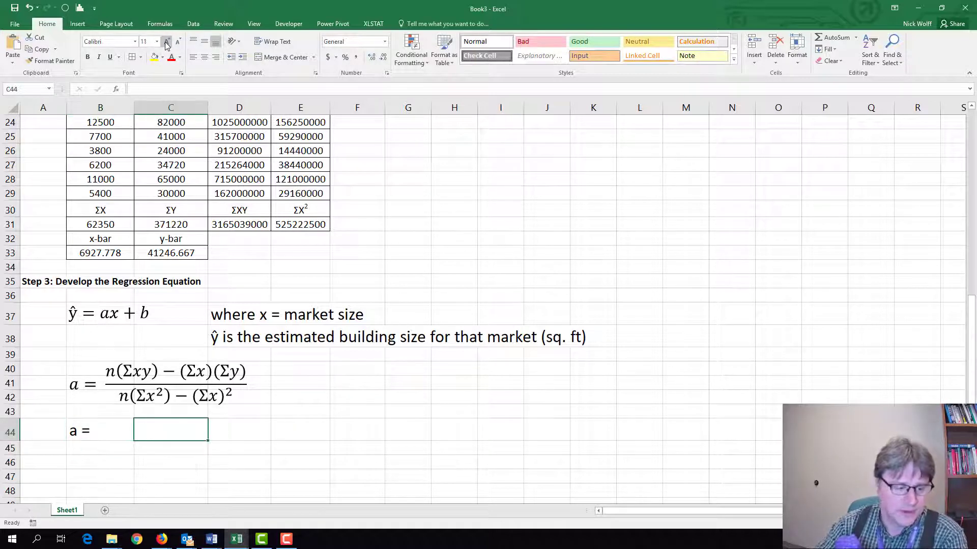
pyautogui.write('=')
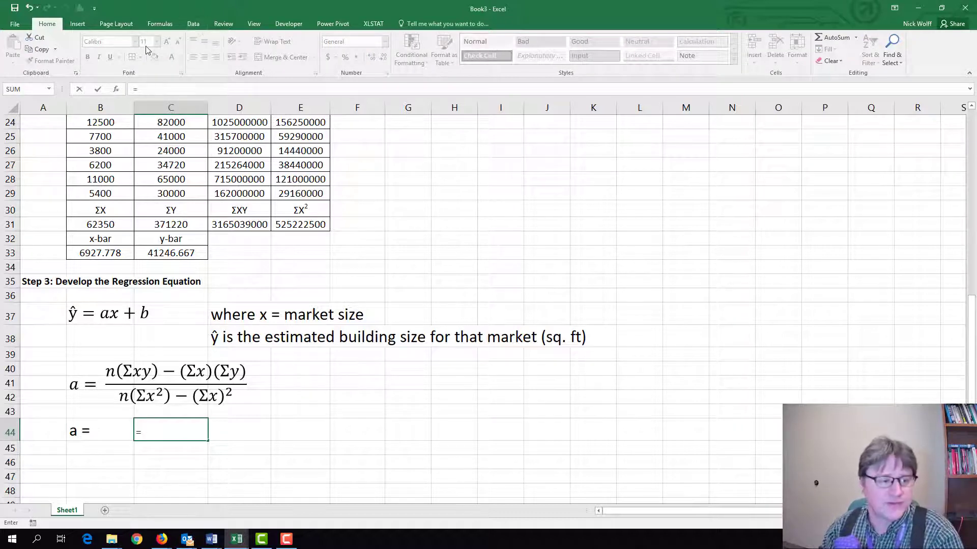
pyautogui.press('Escape')
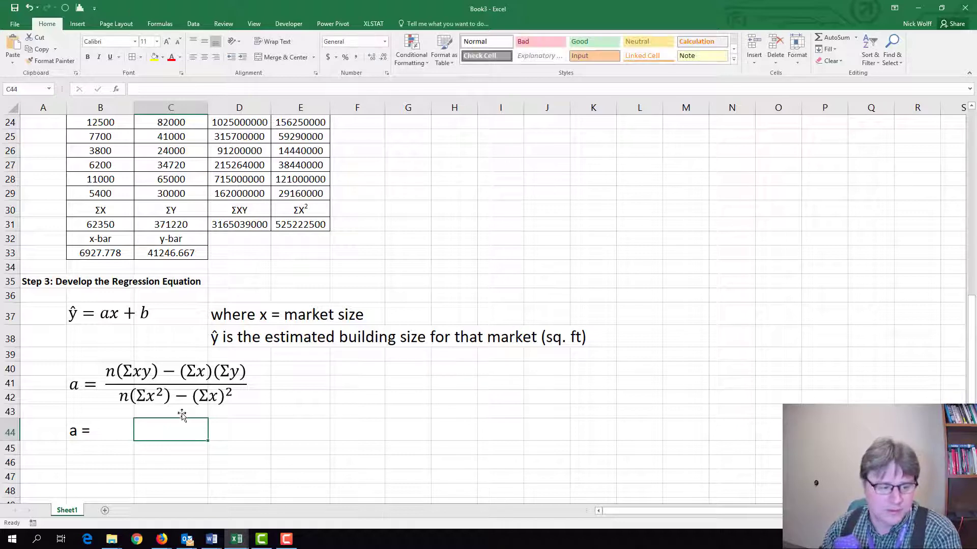
pyautogui.click(168, 41)
pyautogui.click(168, 41)
pyautogui.click(168, 41)
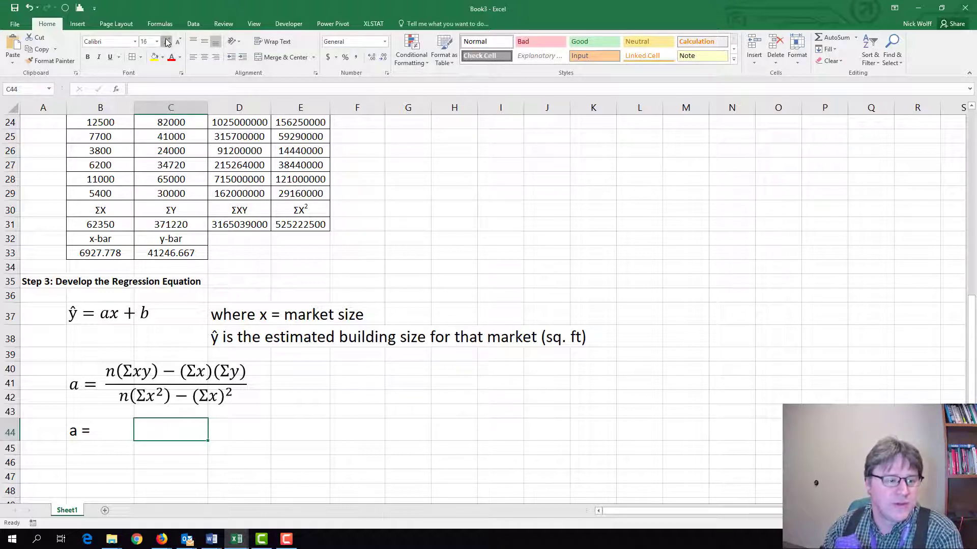
pyautogui.click(168, 41)
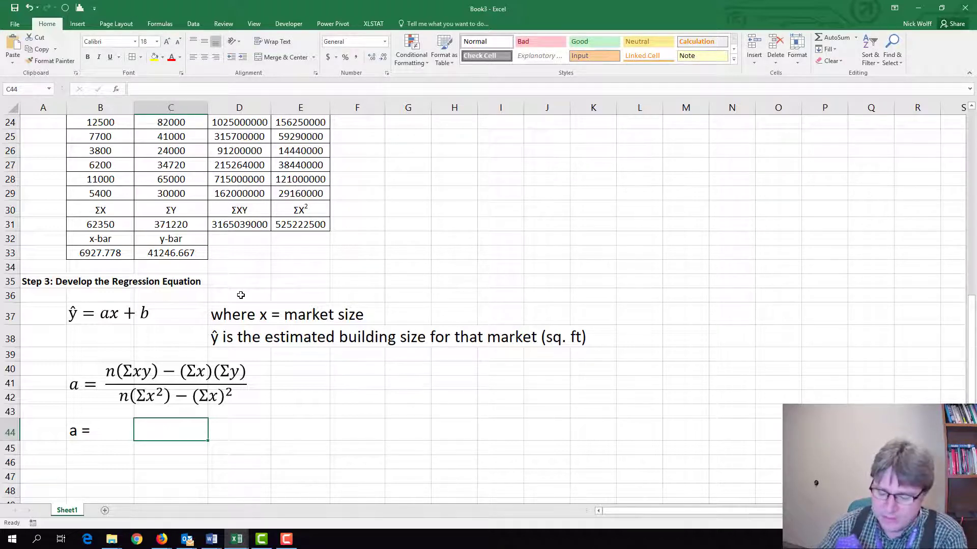
# Begin the slope formula in C44 with the numerator and division sign, =(9*D31-B31*C31)/.
pyautogui.write('=')
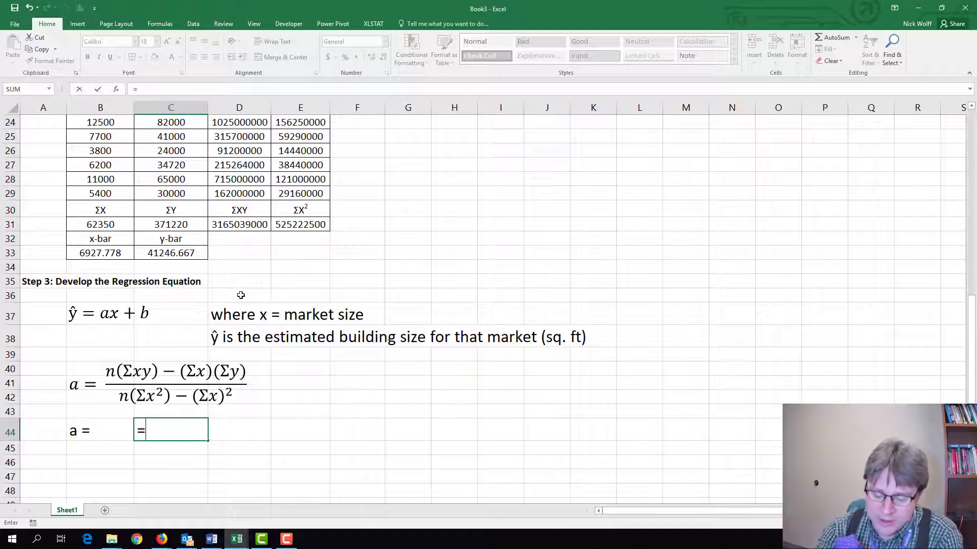
pyautogui.write('(')
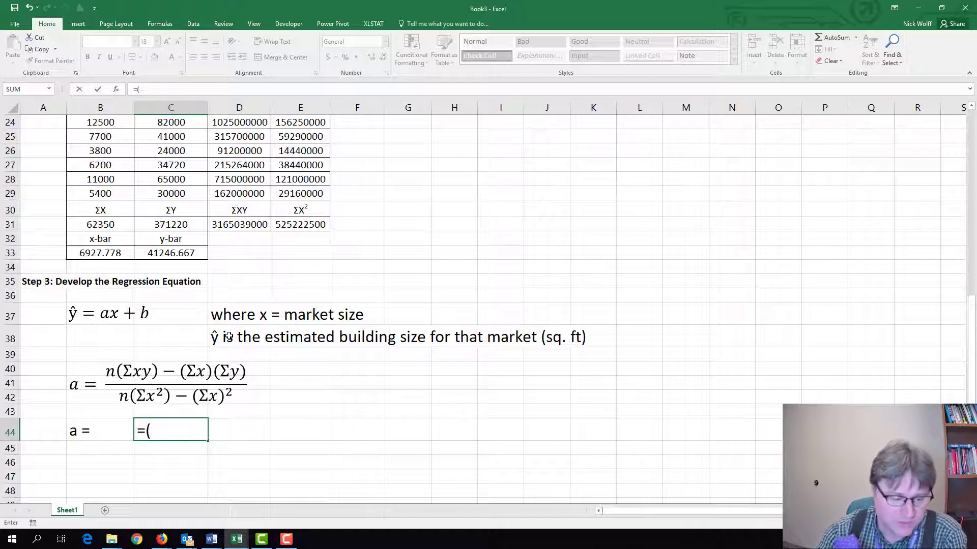
pyautogui.write('9*')
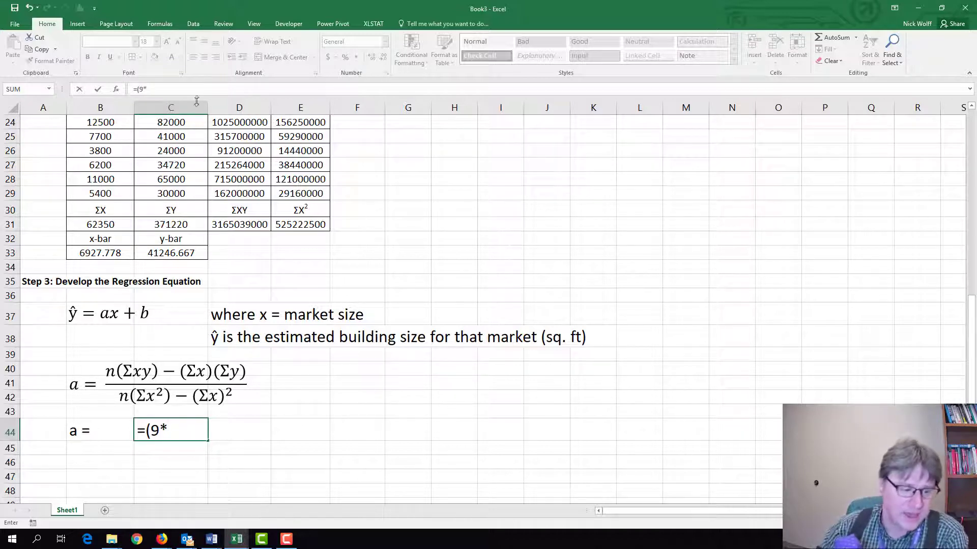
pyautogui.click(227, 225)
pyautogui.write(')-')
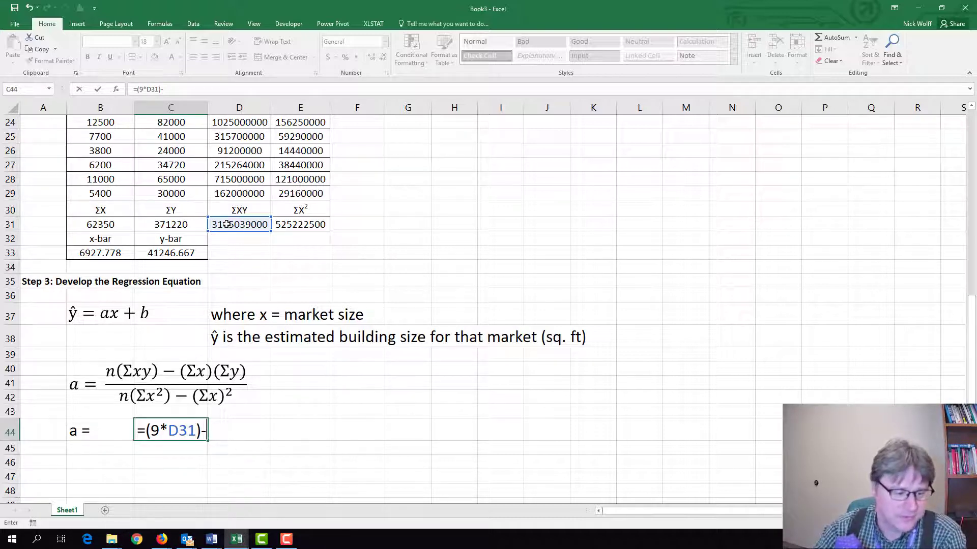
pyautogui.press('BackSpace')
pyautogui.press('BackSpace')
pyautogui.write('-')
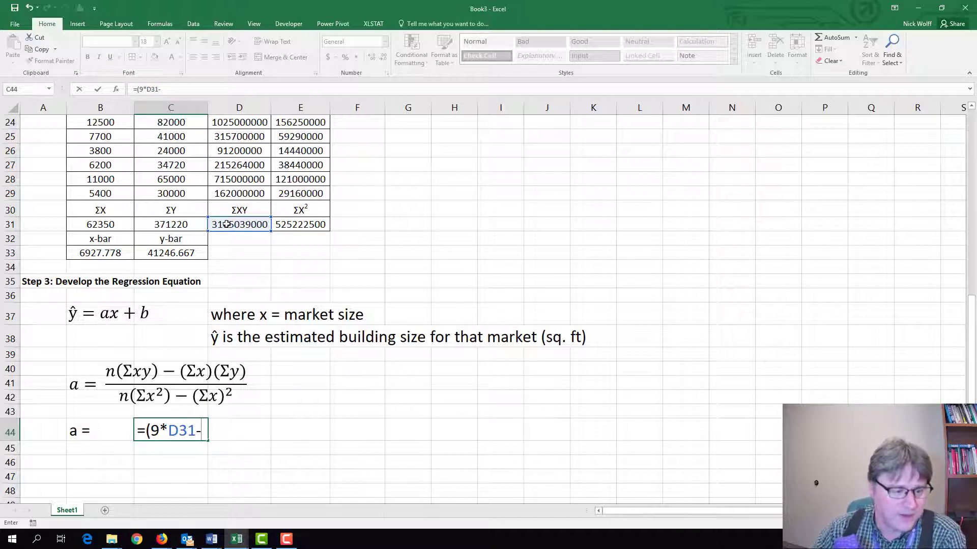
pyautogui.click(103, 226)
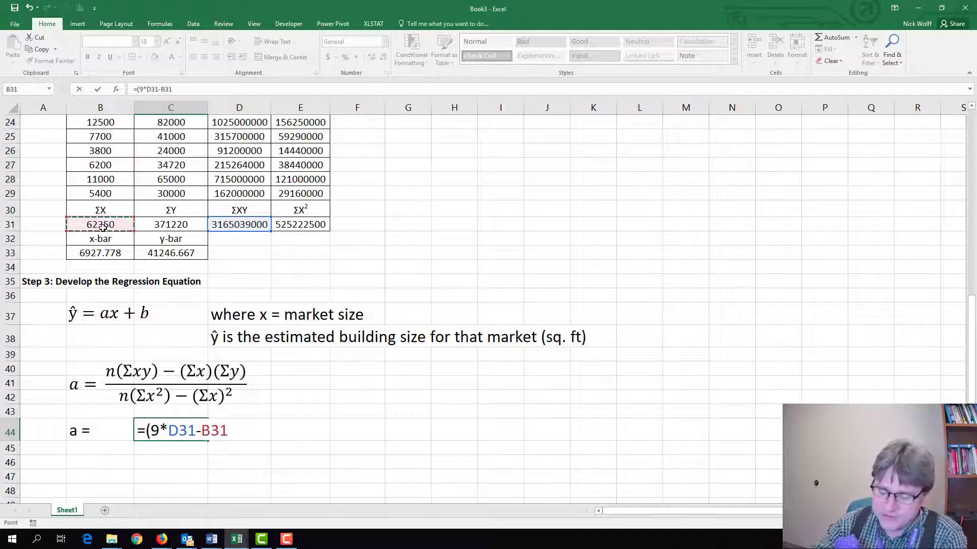
pyautogui.write('*')
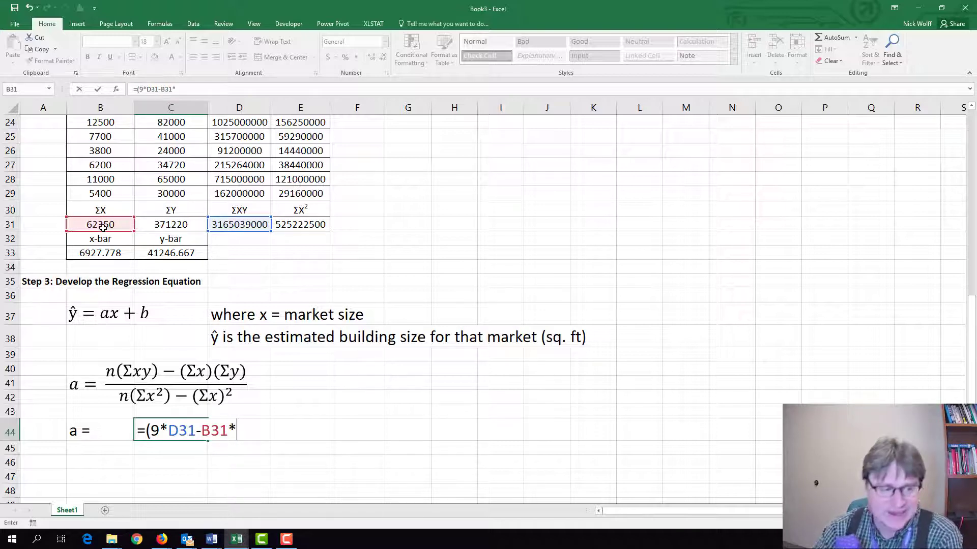
pyautogui.click(163, 226)
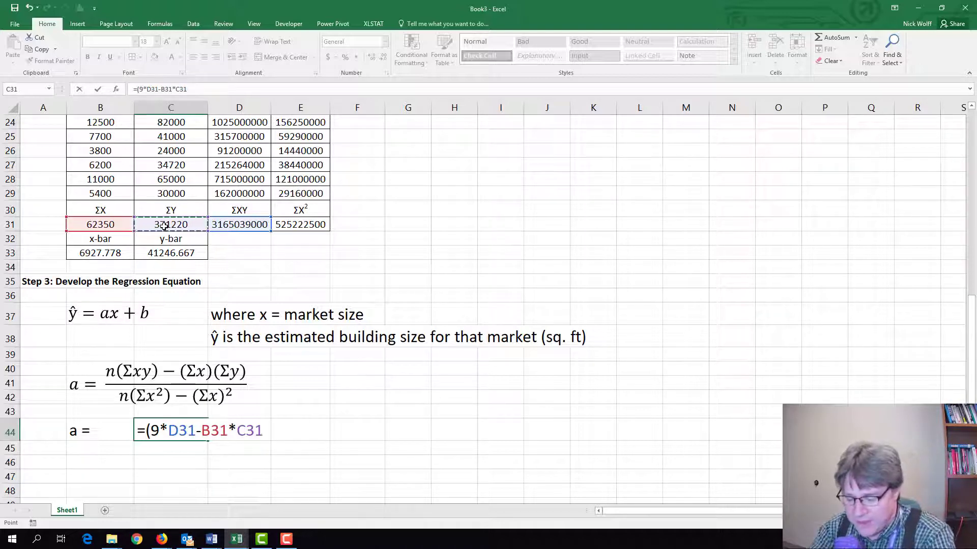
pyautogui.write(')/')
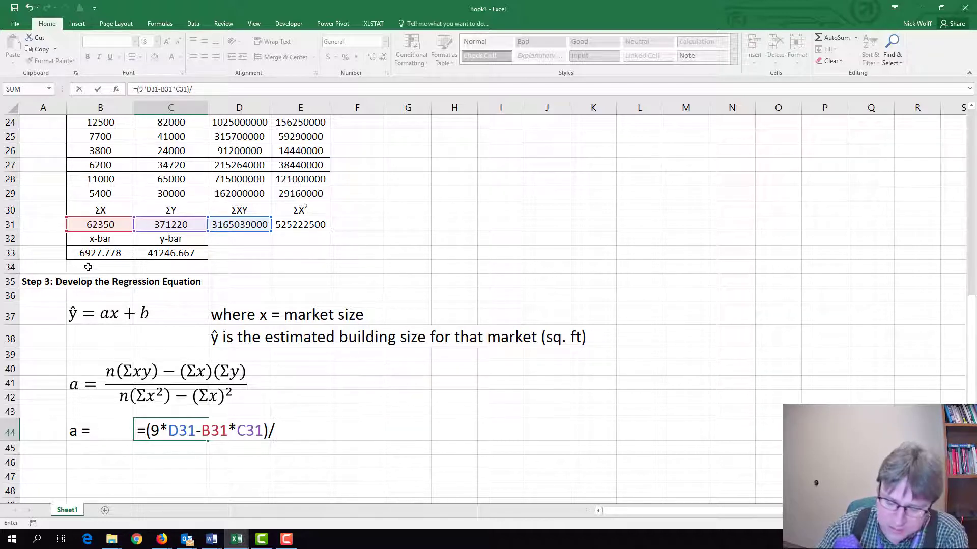
# Complete the slope formula in C44 with the denominator (9*E31-B31^2).
pyautogui.write('(')
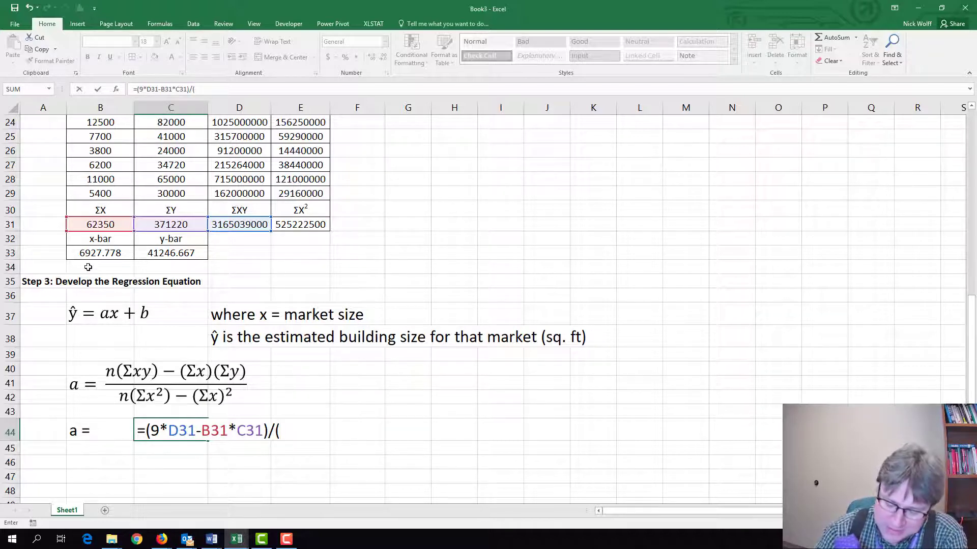
pyautogui.write('9(')
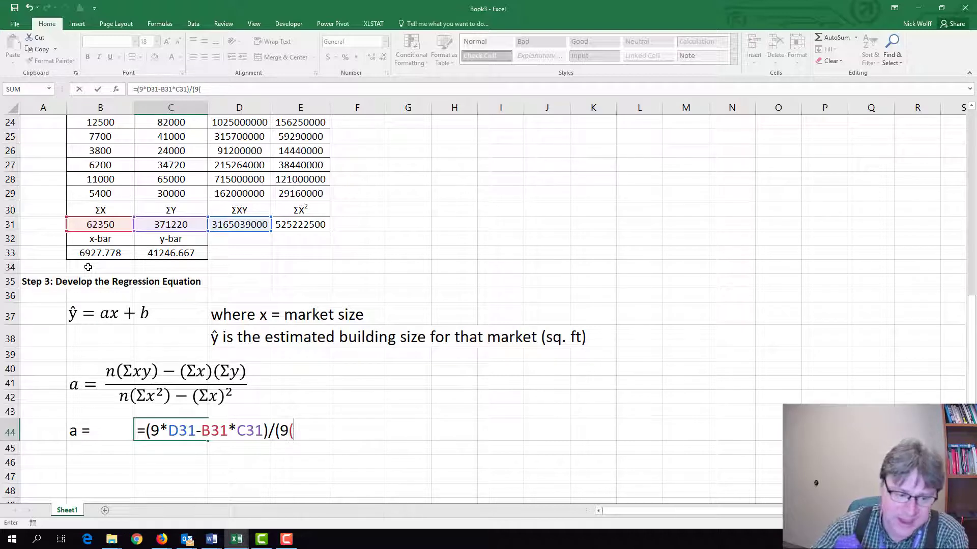
pyautogui.press('BackSpace')
pyautogui.write('*')
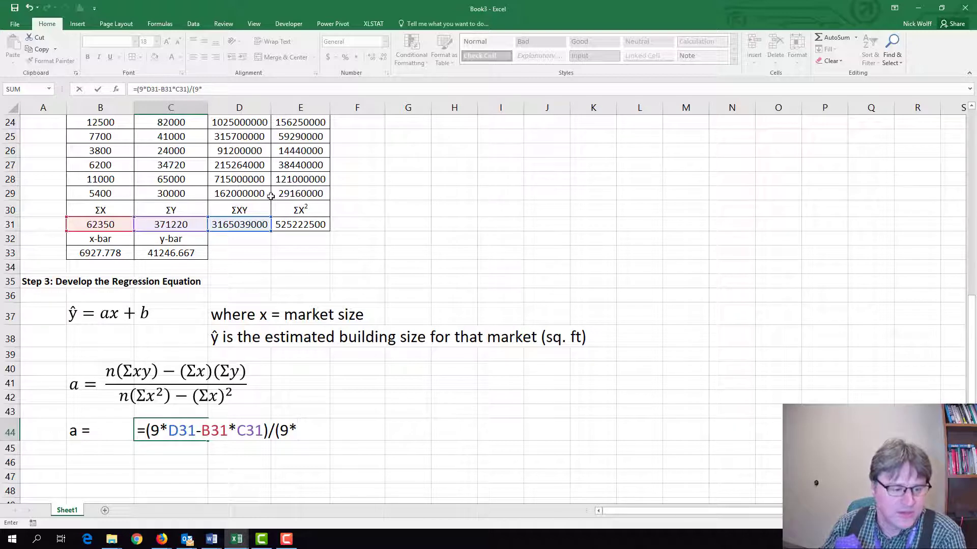
pyautogui.click(296, 226)
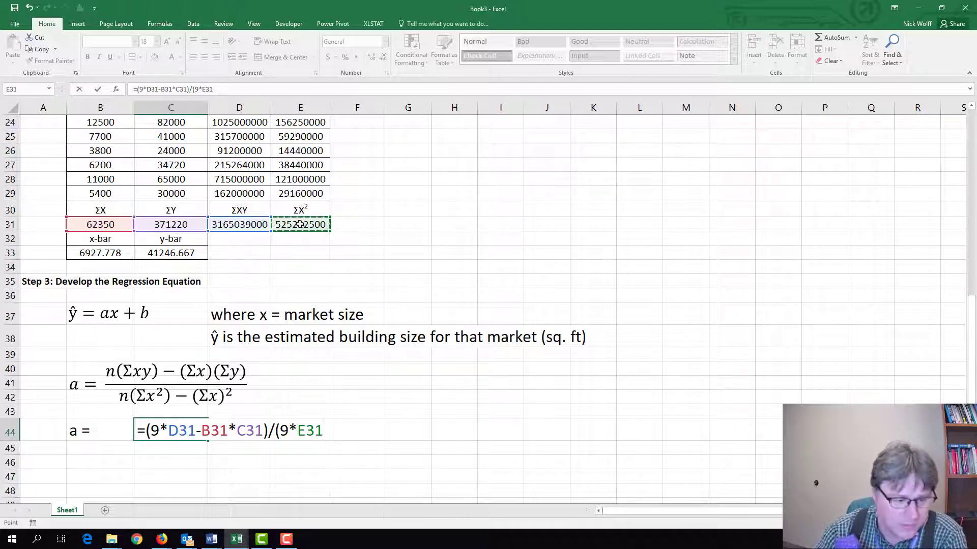
pyautogui.write('-')
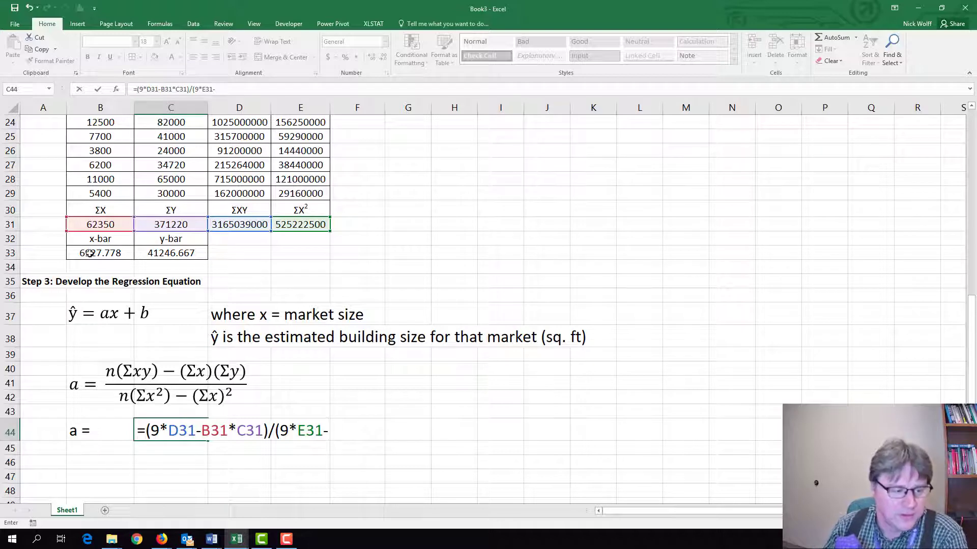
pyautogui.click(94, 225)
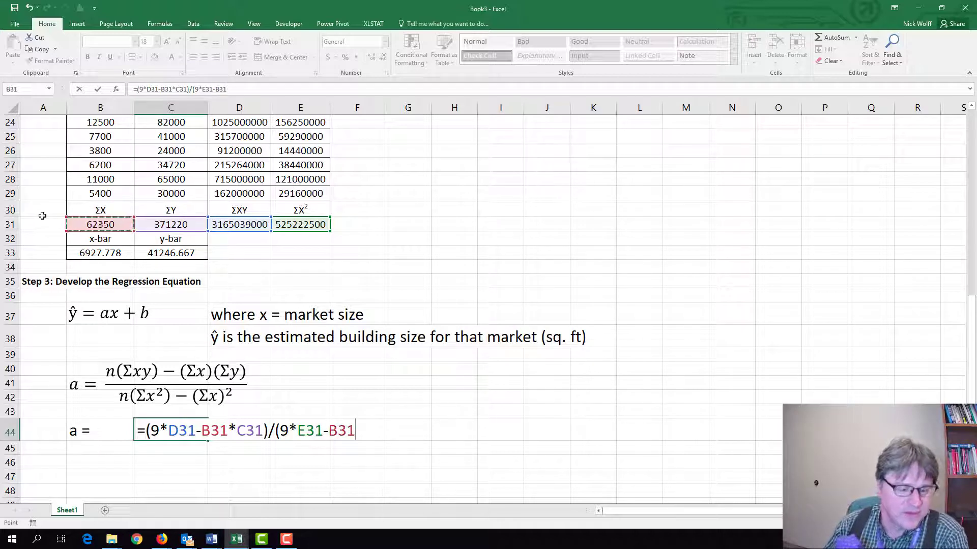
pyautogui.write('^2')
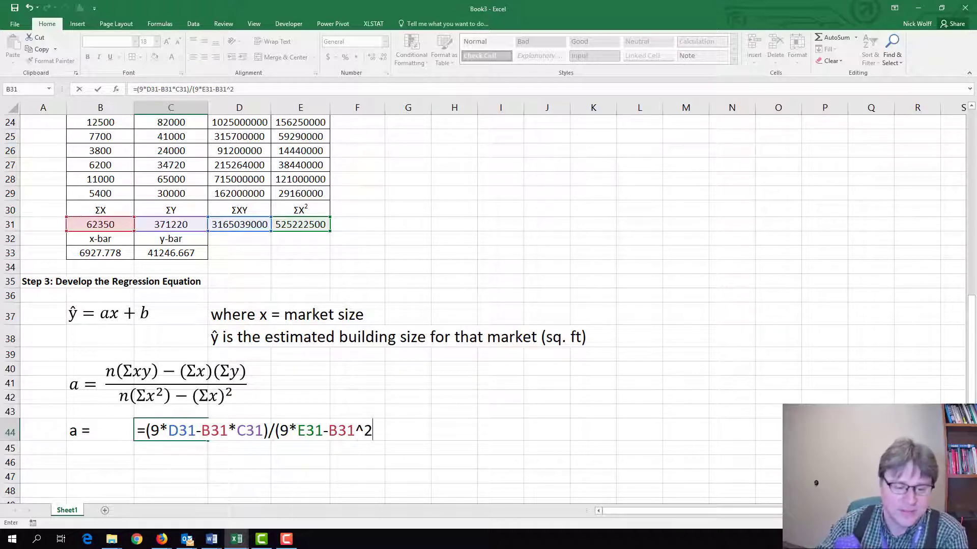
pyautogui.write(')')
pyautogui.press('Return')
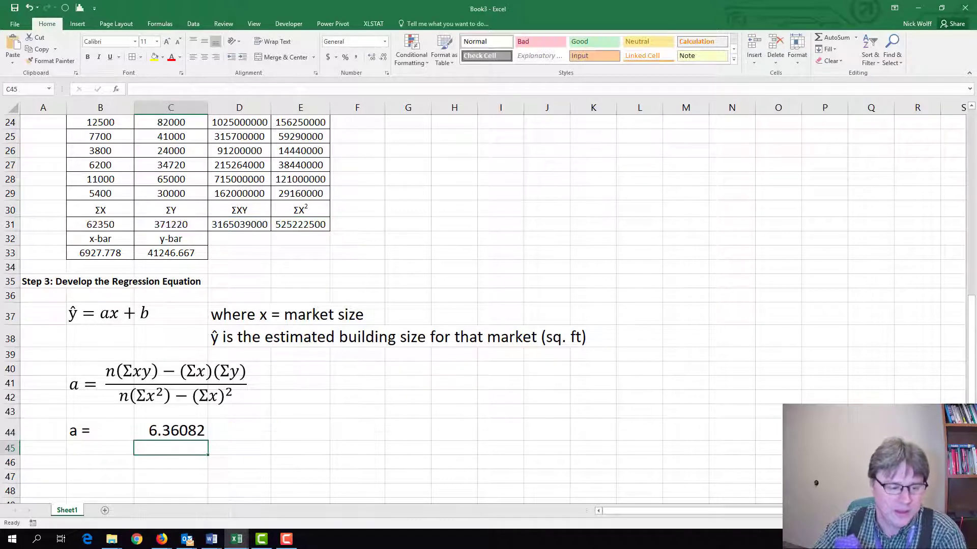
pyautogui.press('Up')
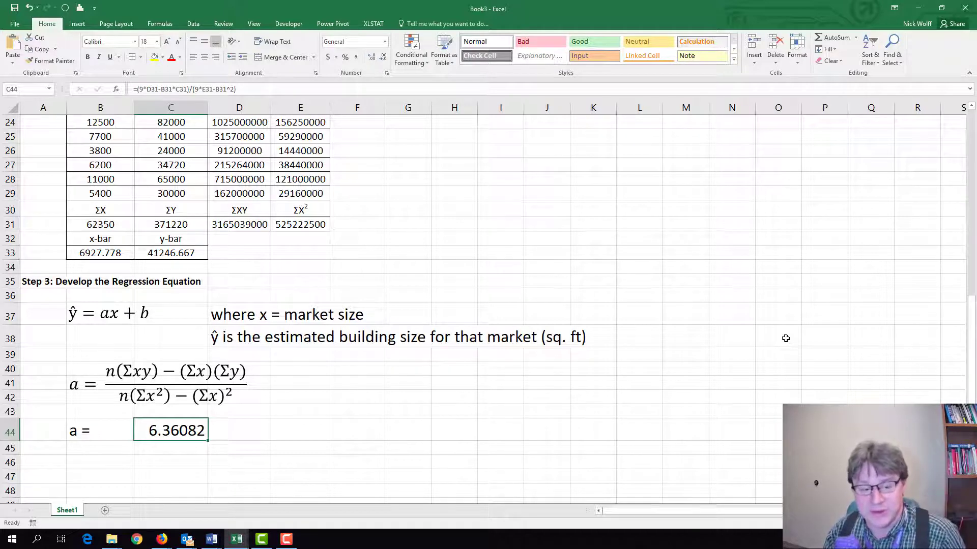
# Enter the label "b =" in B46, two rows below the "a =" label.
pyautogui.click(77, 461)
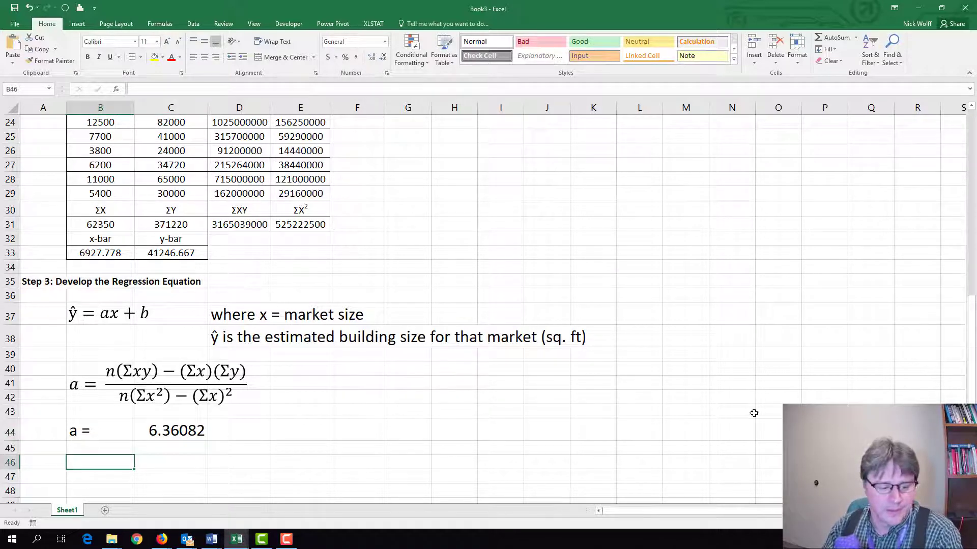
pyautogui.hotkey('alt', '=')
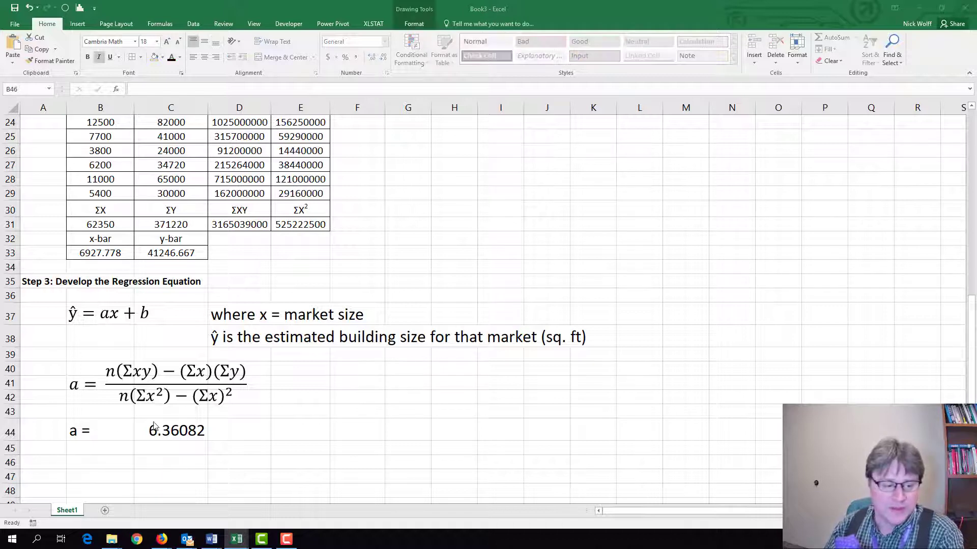
pyautogui.click(95, 464)
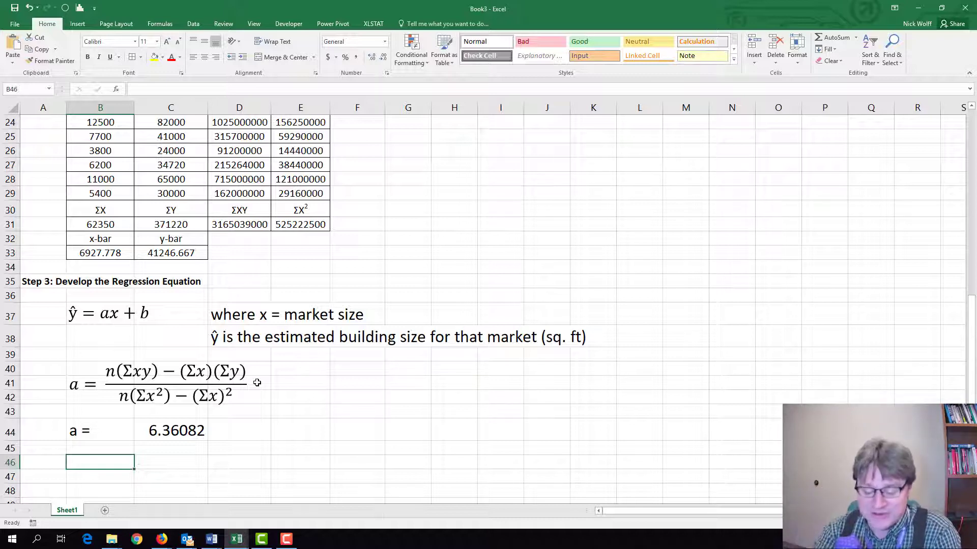
pyautogui.write('B')
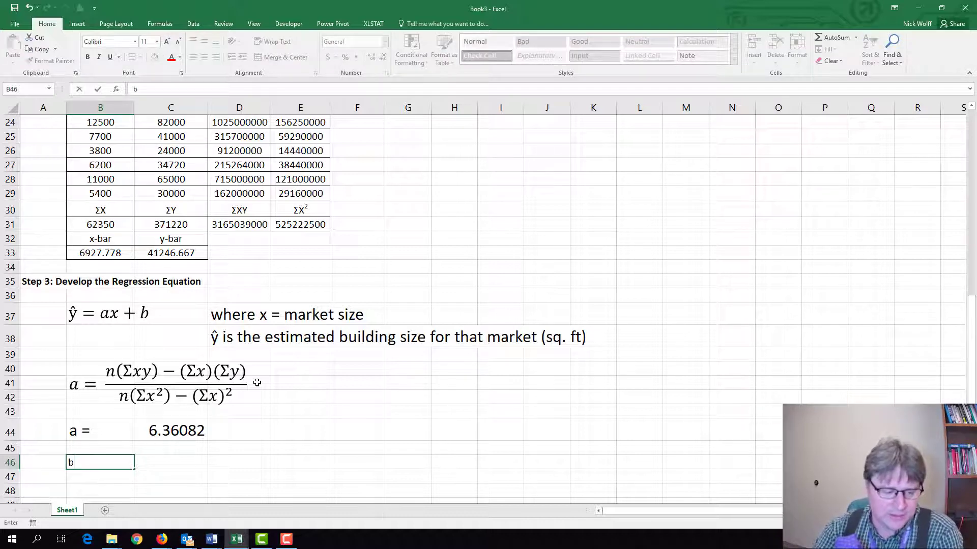
pyautogui.write(' =')
pyautogui.press('Return')
pyautogui.press('Up')
pyautogui.press('Up')
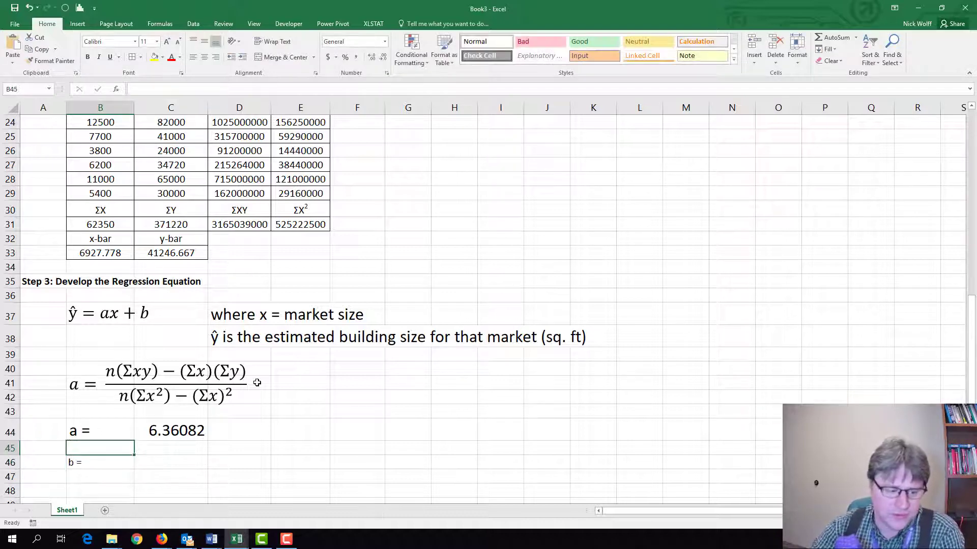
pyautogui.press('Down')
pyautogui.press('Right')
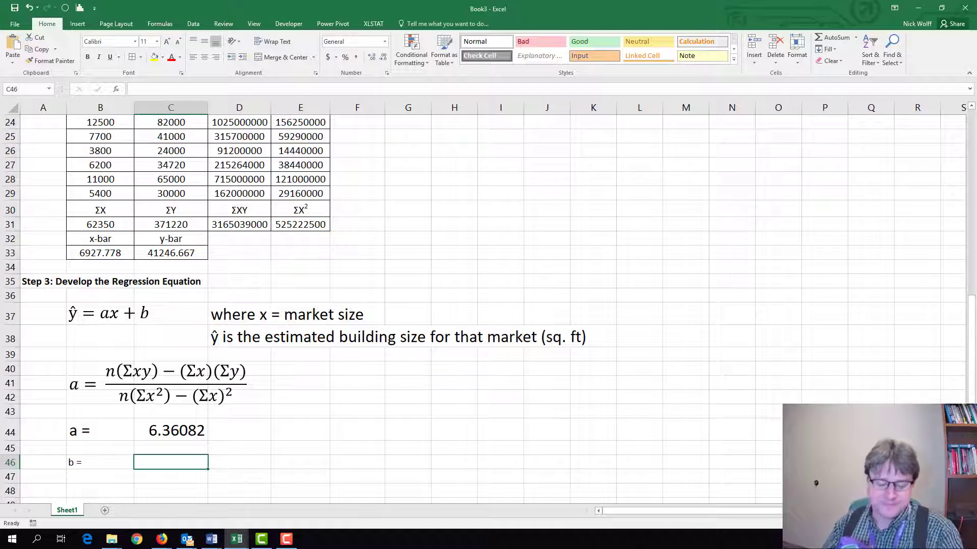
# Enlarge the font of the entire row 46 to size 18.
pyautogui.click(6, 462)
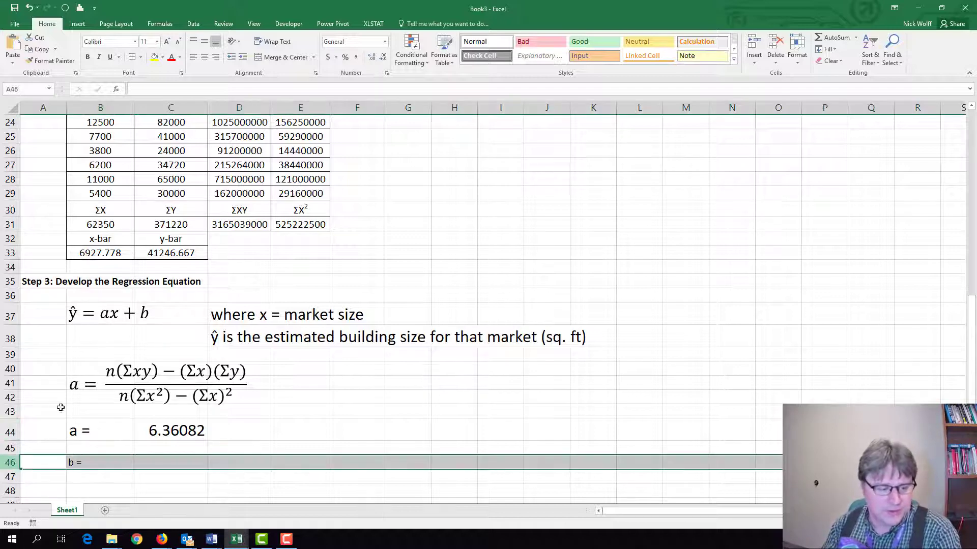
pyautogui.click(165, 43)
pyautogui.click(166, 43)
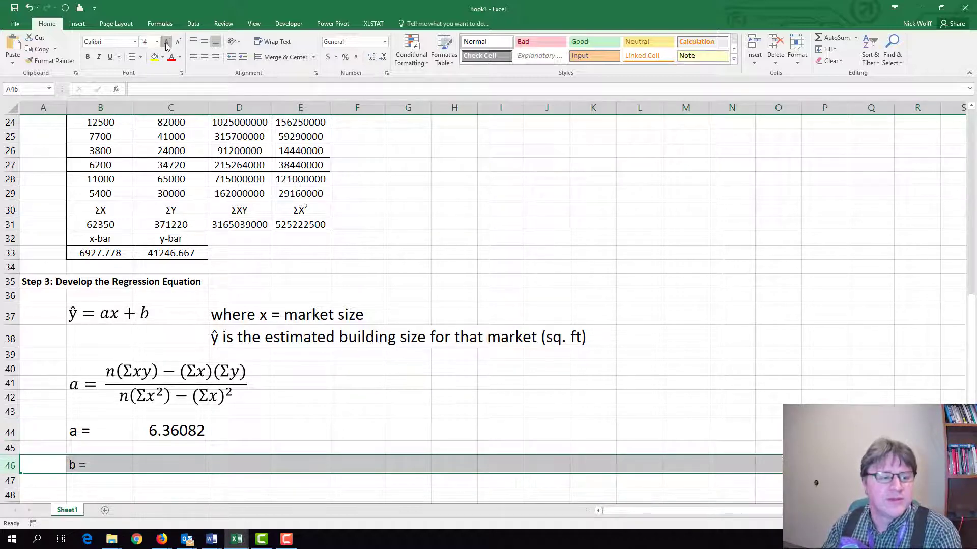
pyautogui.click(165, 43)
pyautogui.click(165, 42)
# Write the intercept expression "y-bar - a * x-bar" as text in C46 beside the "b =" label.
pyautogui.click(154, 466)
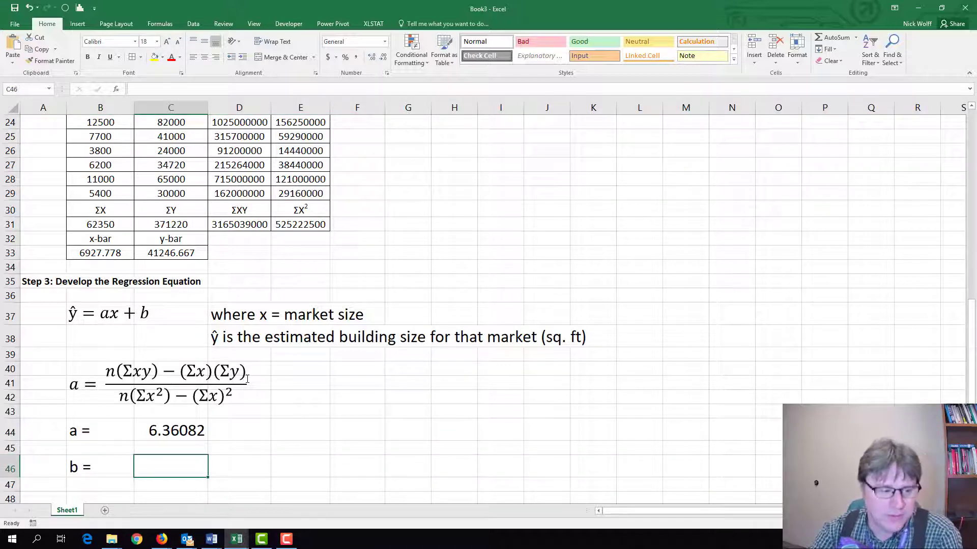
pyautogui.write('y')
pyautogui.press('BackSpace')
pyautogui.write('y')
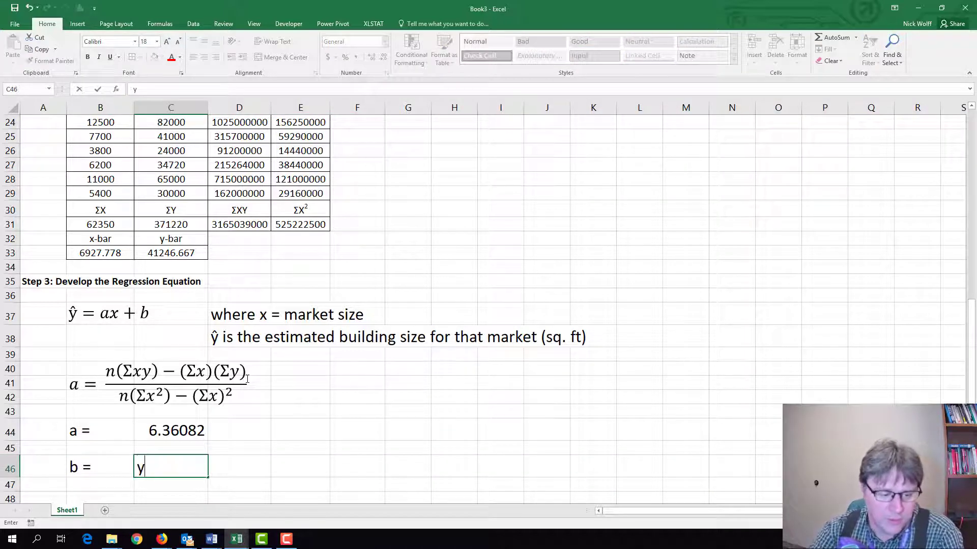
pyautogui.write('-bar')
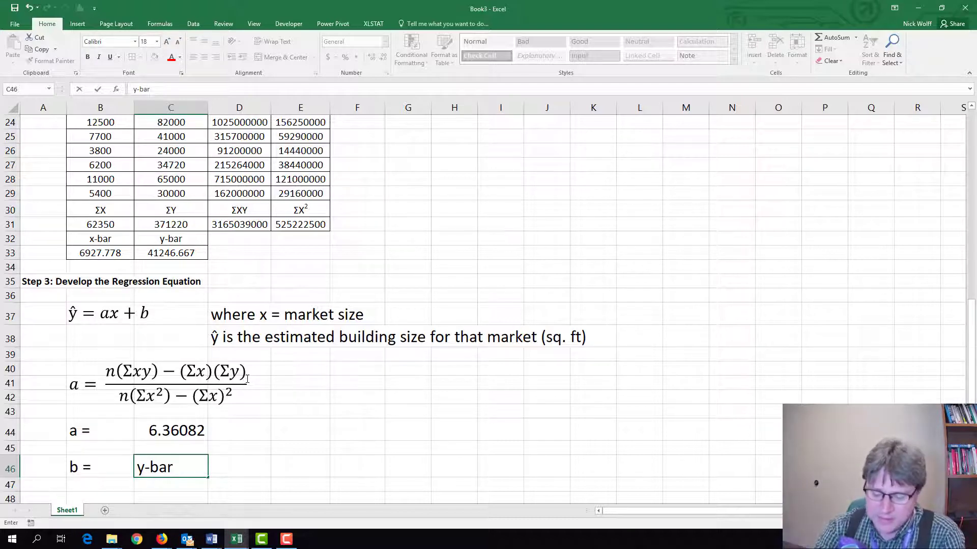
pyautogui.write(' - ')
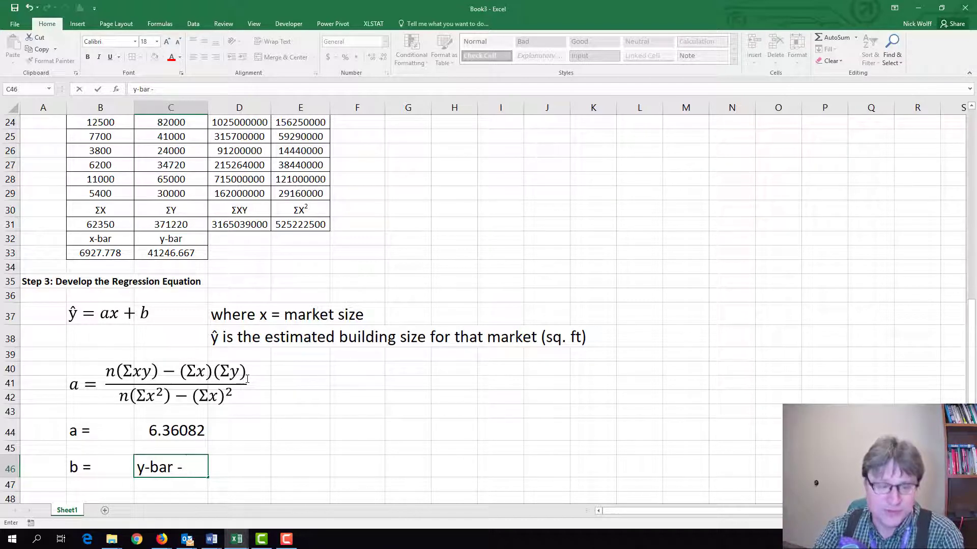
pyautogui.write('a ')
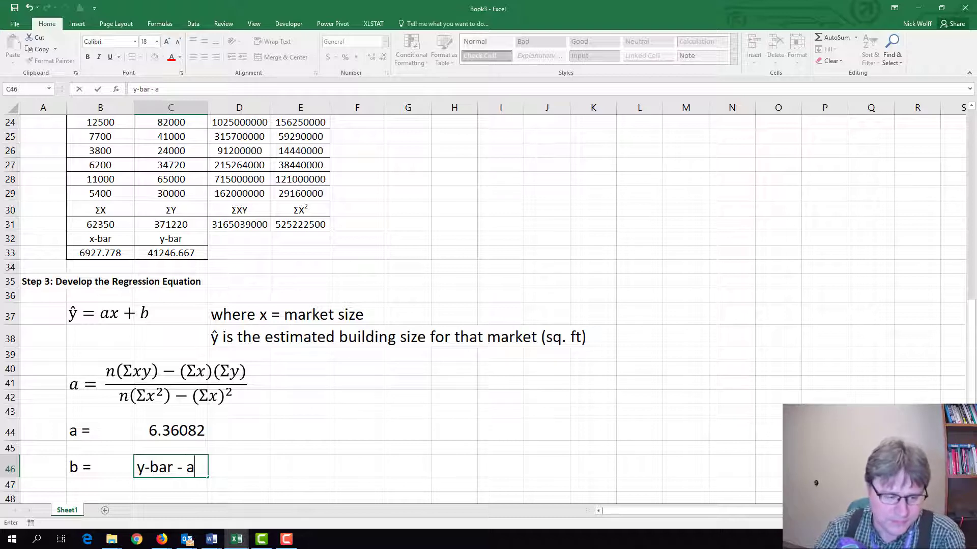
pyautogui.write('* ')
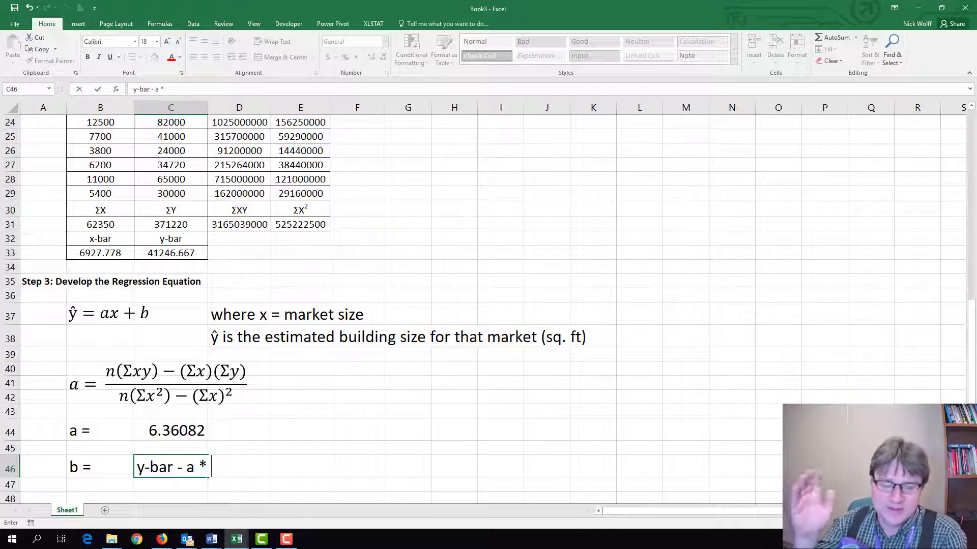
pyautogui.write('x')
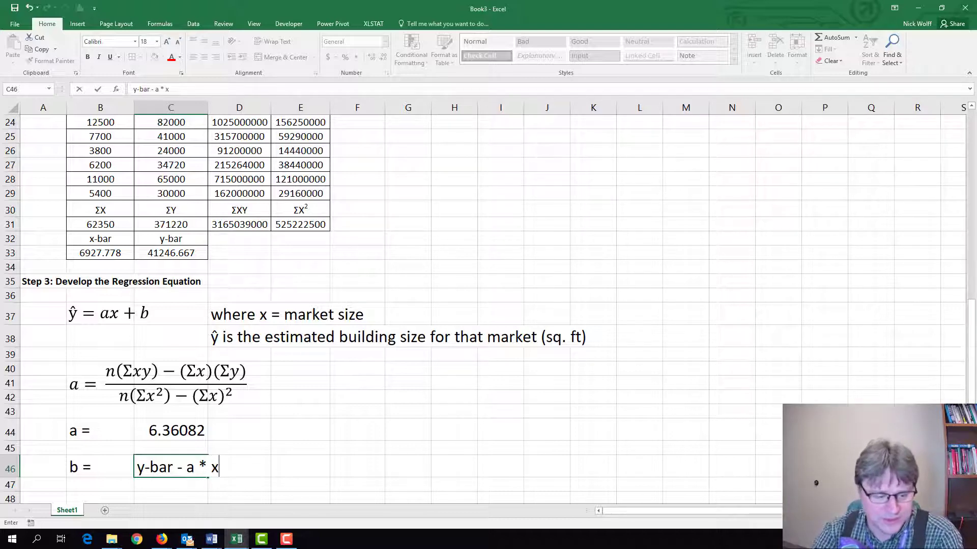
pyautogui.write('-bar')
pyautogui.press('Return')
pyautogui.press('Return')
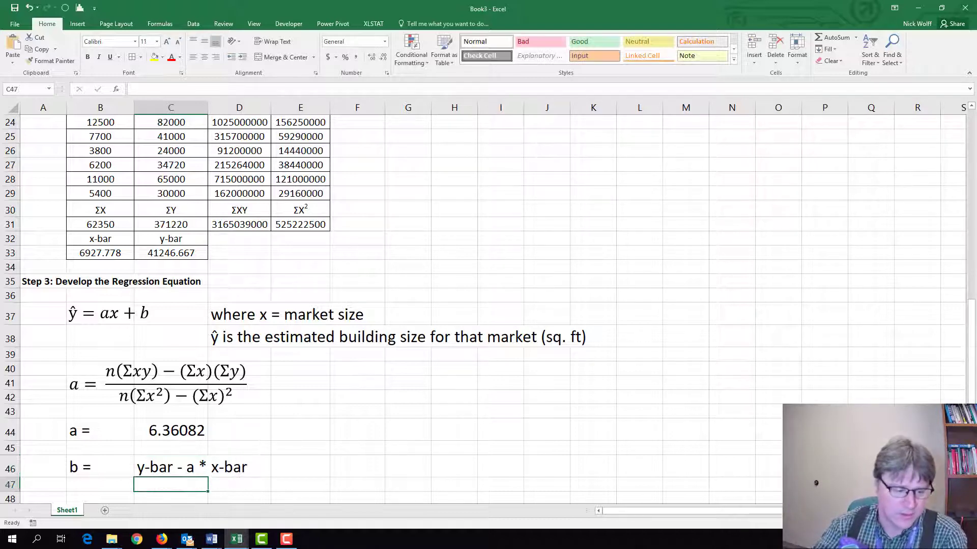
# Copy the "b =" label from B46 into B48.
pyautogui.press('Left')
pyautogui.press('Up')
pyautogui.press('Up')
pyautogui.hotkey('ctrl', 'c')
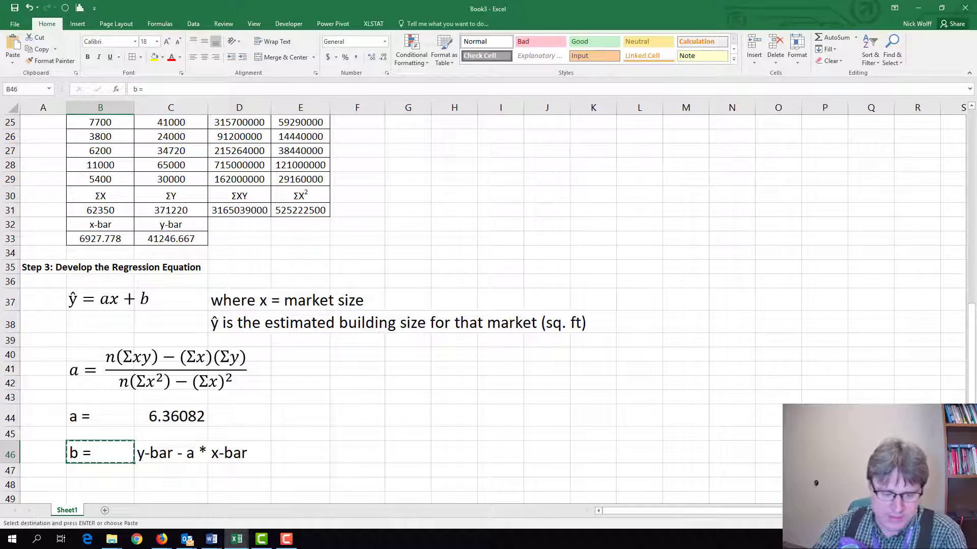
pyautogui.press('Down')
pyautogui.press('Down')
pyautogui.hotkey('ctrl', 'v')
# Calculate the intercept in C48 with the formula =C33-C44*B33.
pyautogui.press('Right')
pyautogui.write('=')
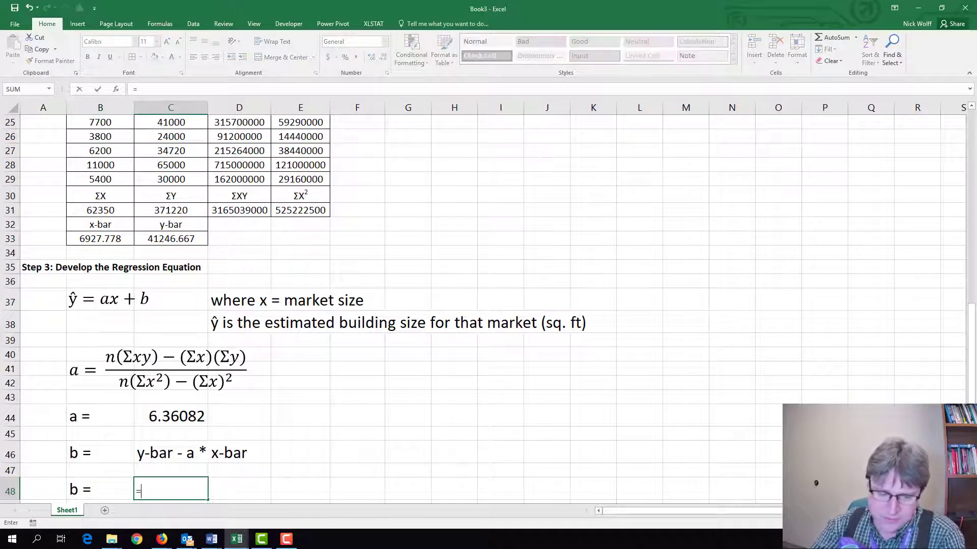
pyautogui.click(157, 238)
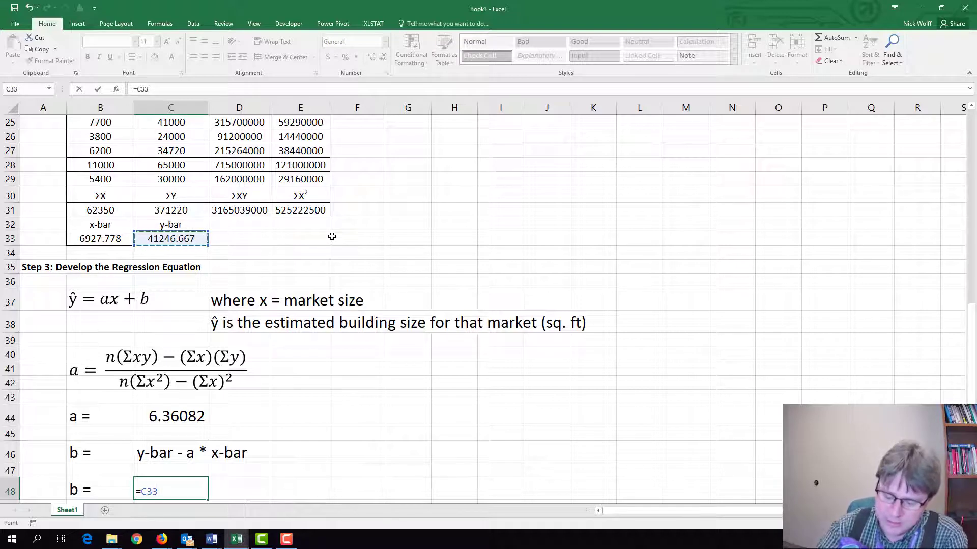
pyautogui.write('-')
pyautogui.click(173, 415)
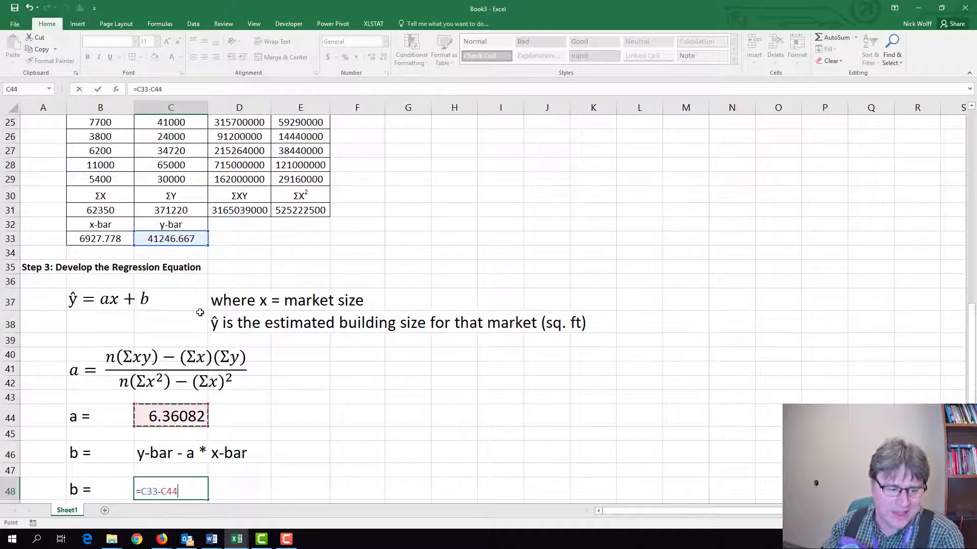
pyautogui.write('*')
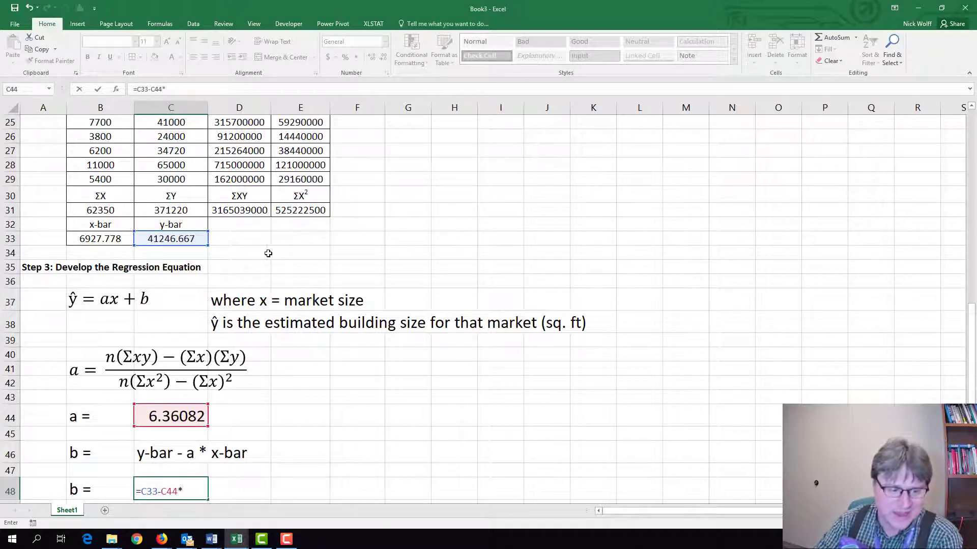
pyautogui.click(109, 242)
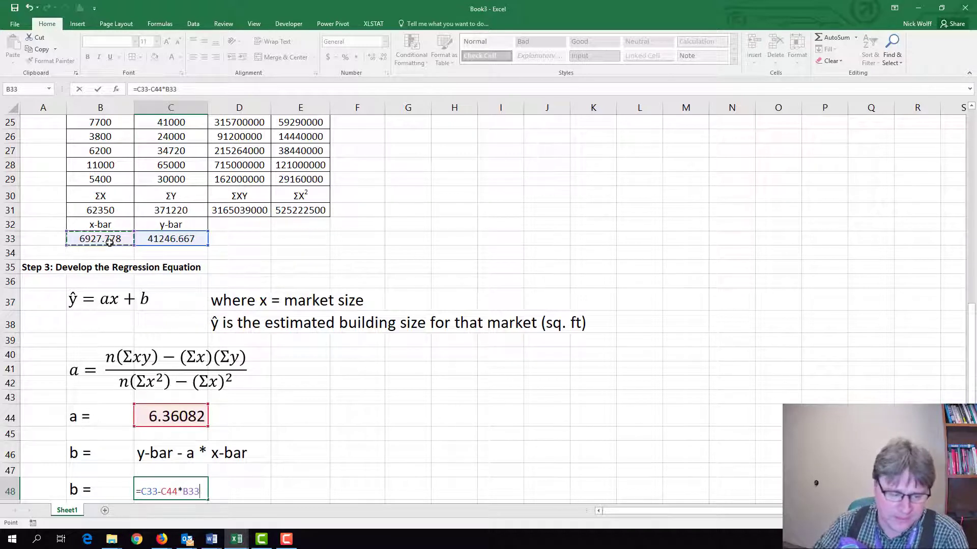
pyautogui.press('Return')
# Enlarge the font of the intercept value in C48 to size 16.
pyautogui.press('Up')
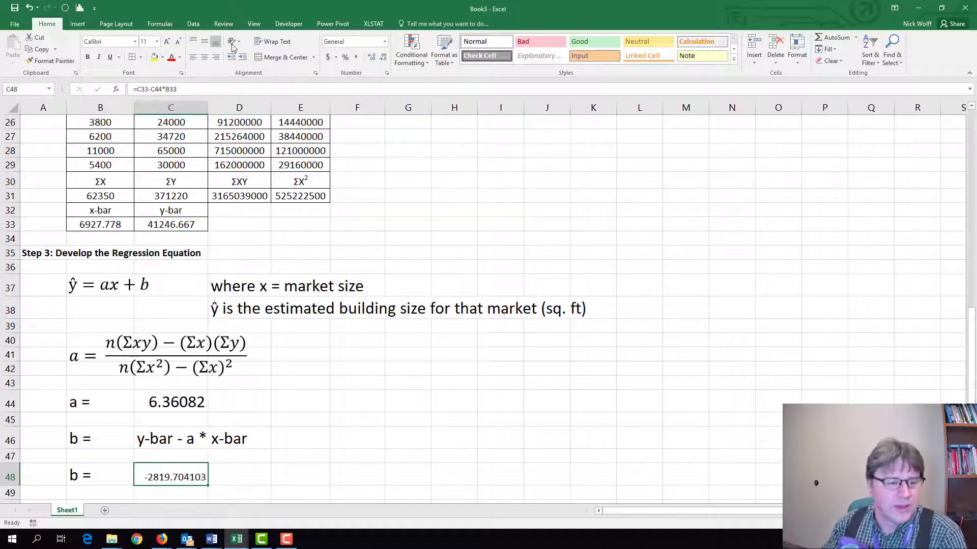
pyautogui.click(168, 44)
pyautogui.click(168, 43)
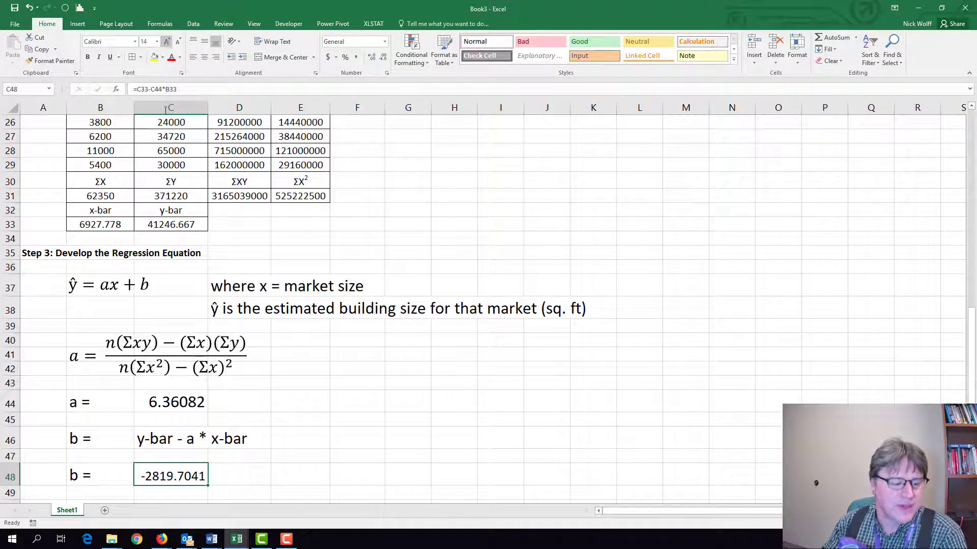
pyautogui.click(166, 41)
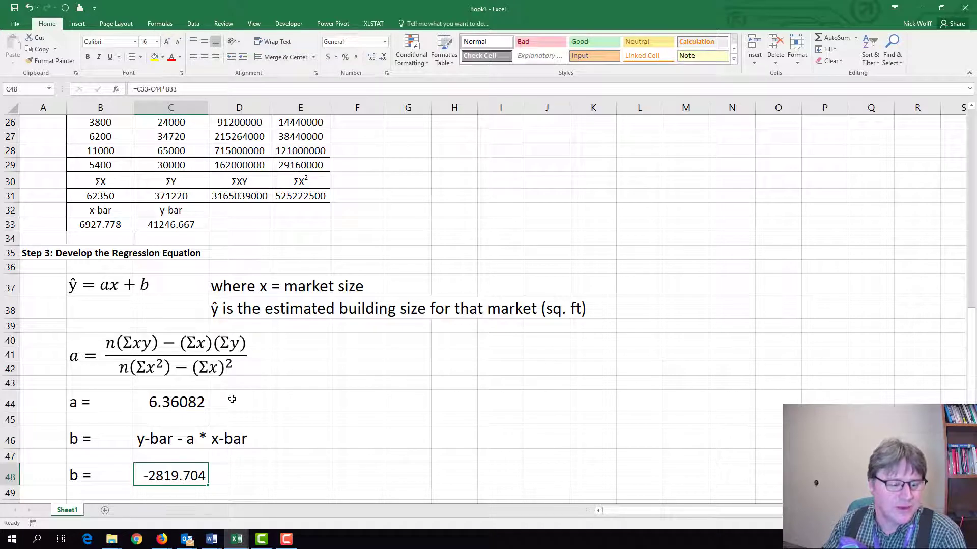
pyautogui.click(235, 416)
# Enter the section heading "Step 2: Make our Prediction" in A50.
pyautogui.scroll(-2, 235, 369)
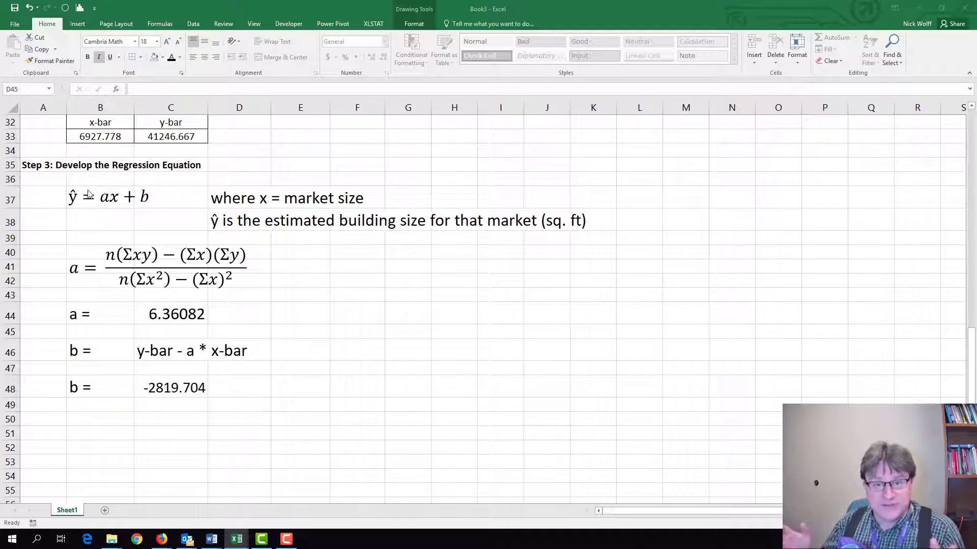
pyautogui.click(46, 419)
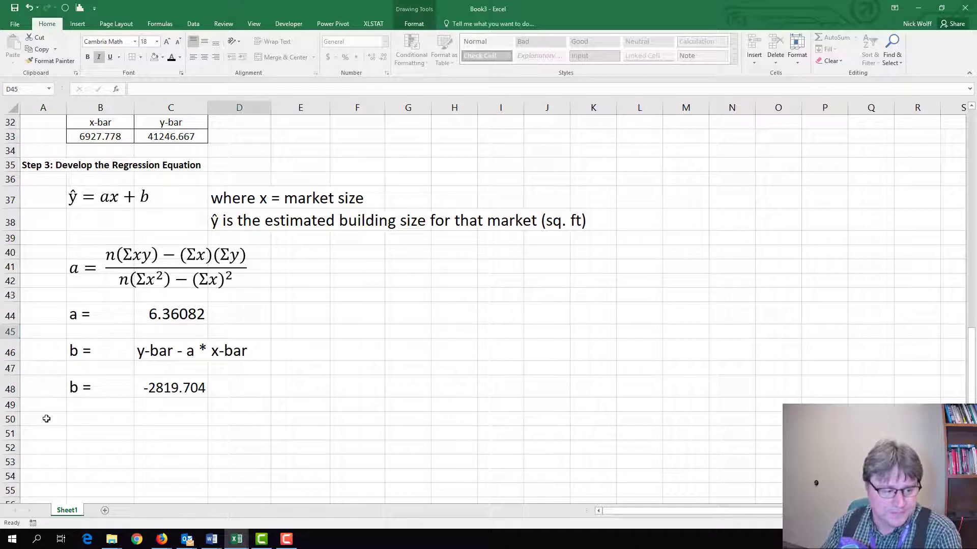
pyautogui.click(47, 418)
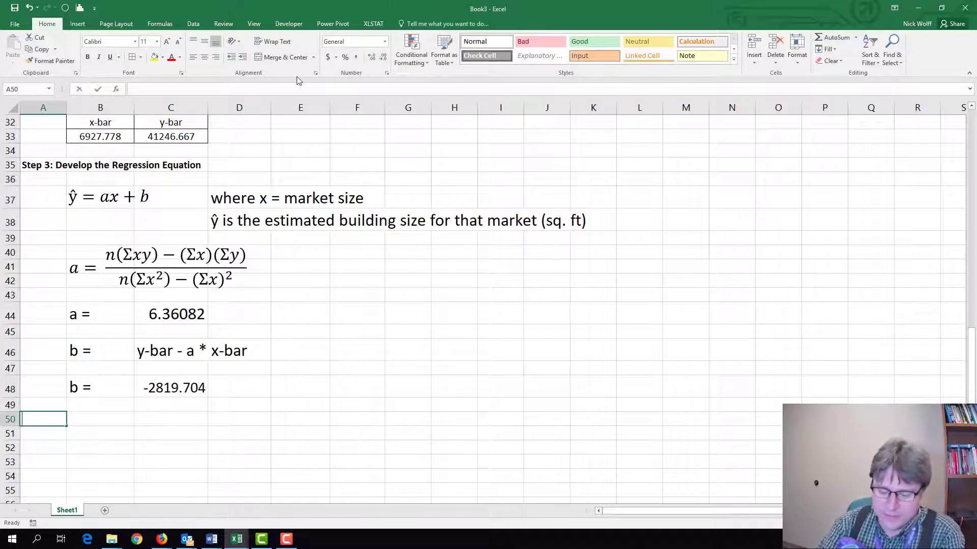
pyautogui.write('Step 2')
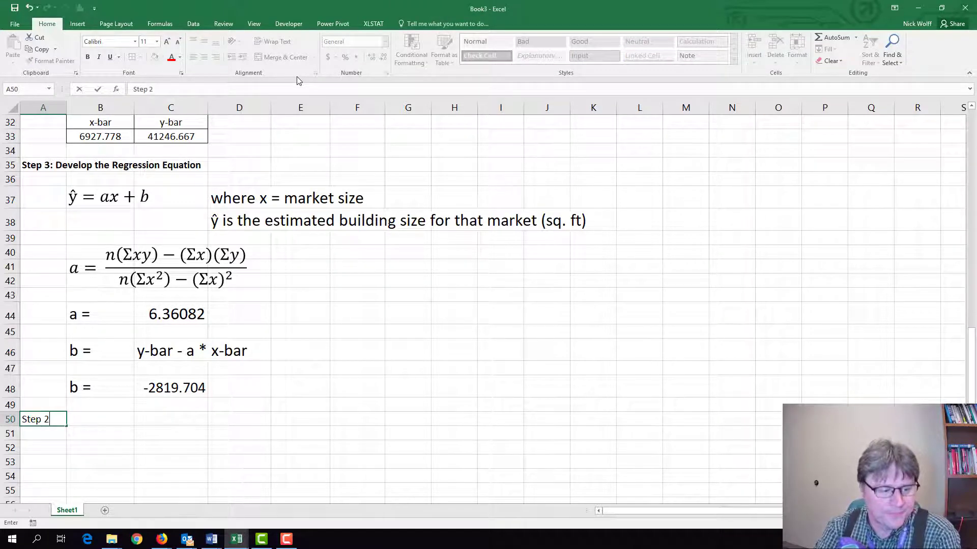
pyautogui.write(': make')
pyautogui.press('BackSpace')
pyautogui.press('BackSpace')
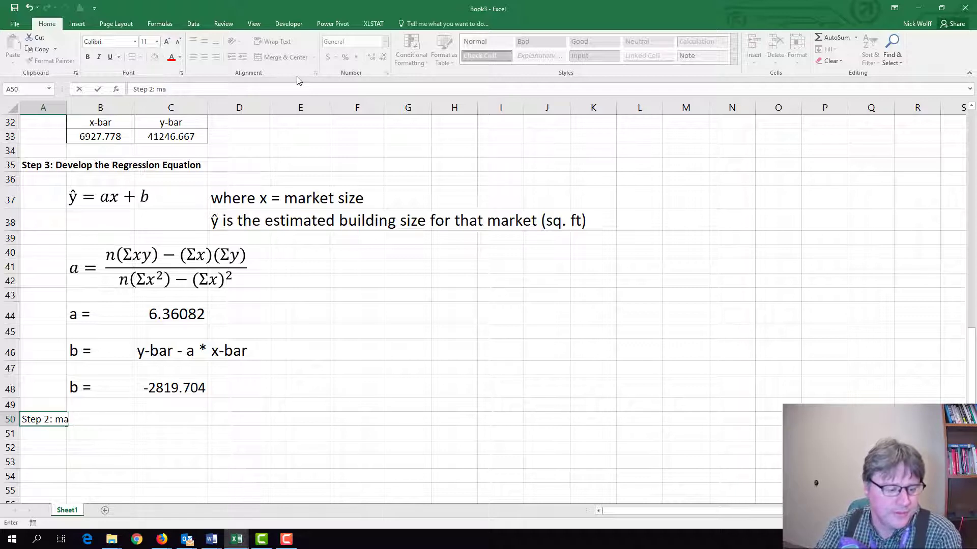
pyautogui.press('BackSpace')
pyautogui.press('BackSpace')
pyautogui.write('Make our ')
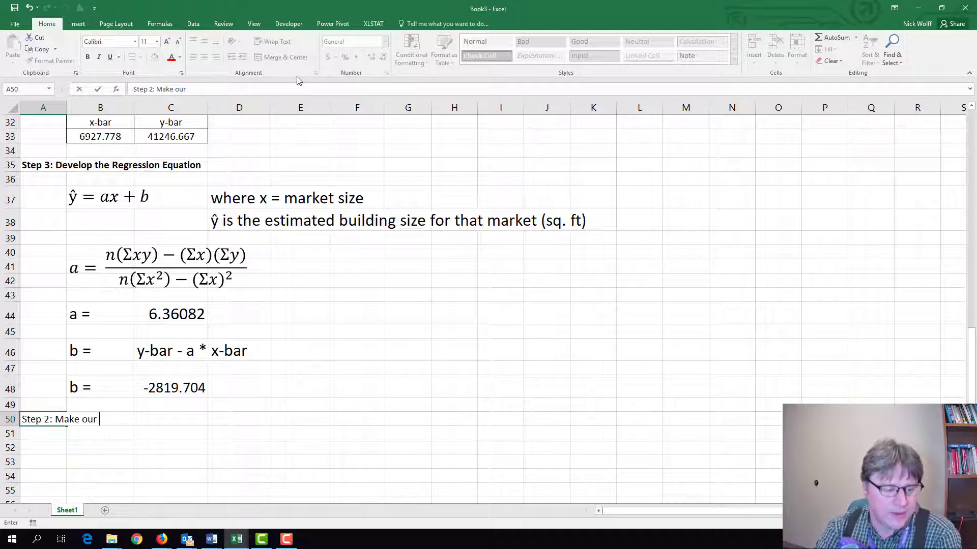
pyautogui.write('Prediction')
pyautogui.press('Return')
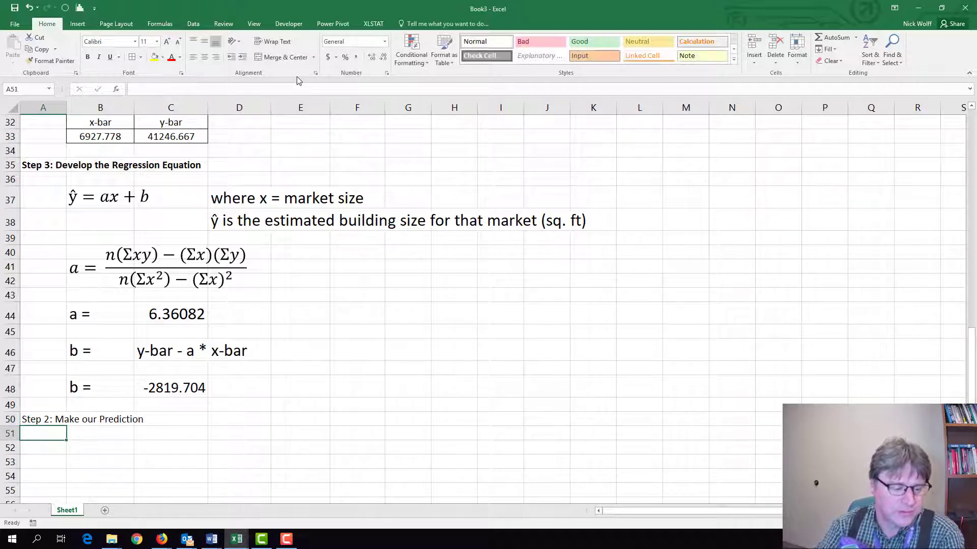
# Make the prediction heading in A50 bold.
pyautogui.press('Up')
pyautogui.hotkey('ctrl', 'b')
pyautogui.press('Down')
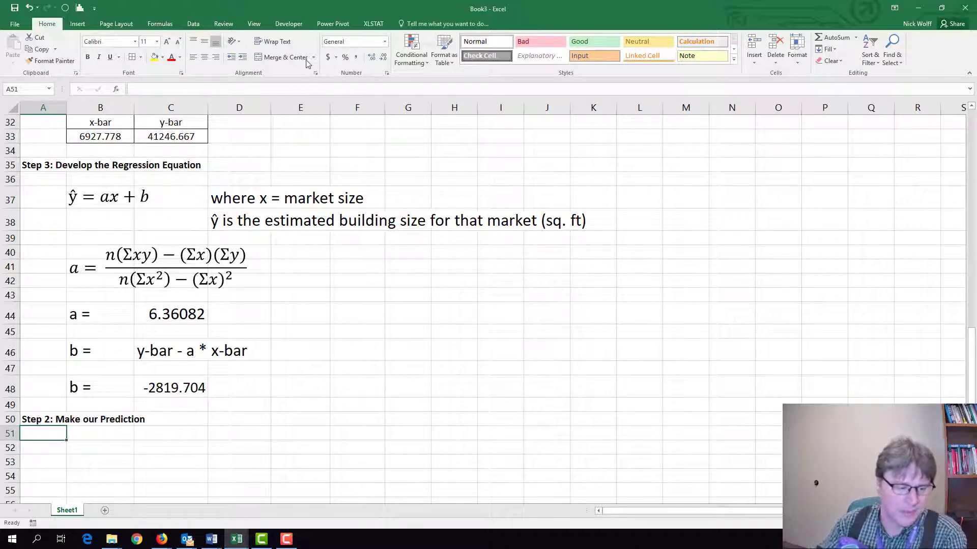
# Copy the regression equation ŷ = ax + b from Step 3 into the prediction section at B52.
pyautogui.press('Down')
pyautogui.press('Right')
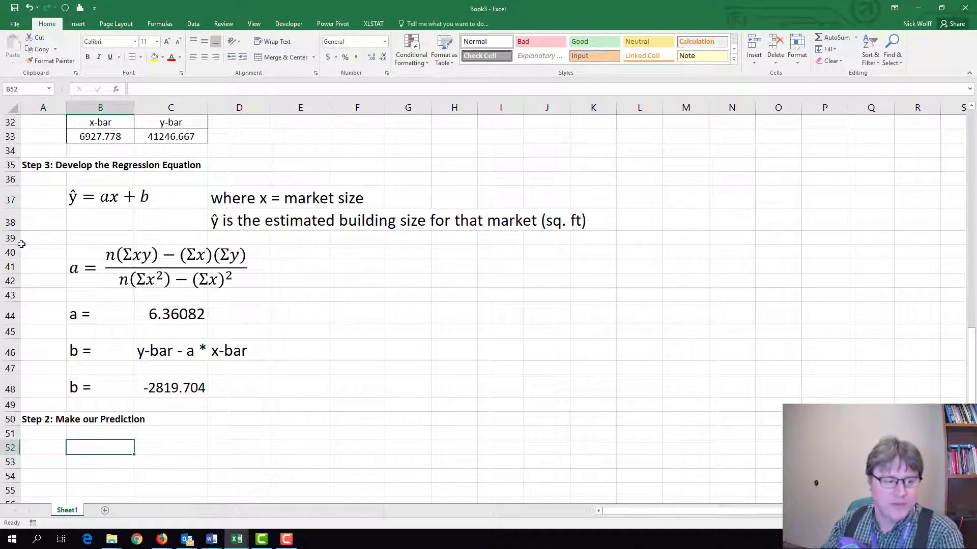
pyautogui.click(96, 197)
pyautogui.click(98, 187)
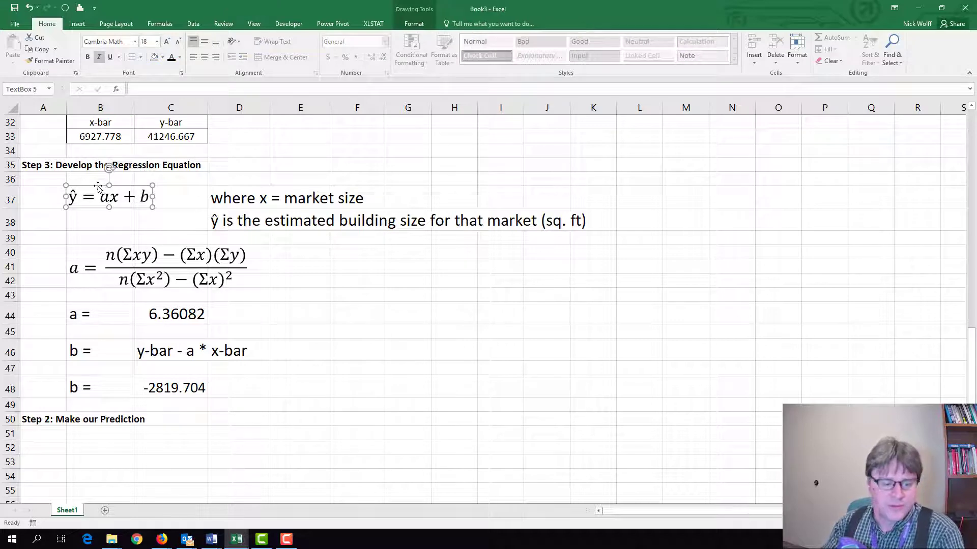
pyautogui.click(97, 450)
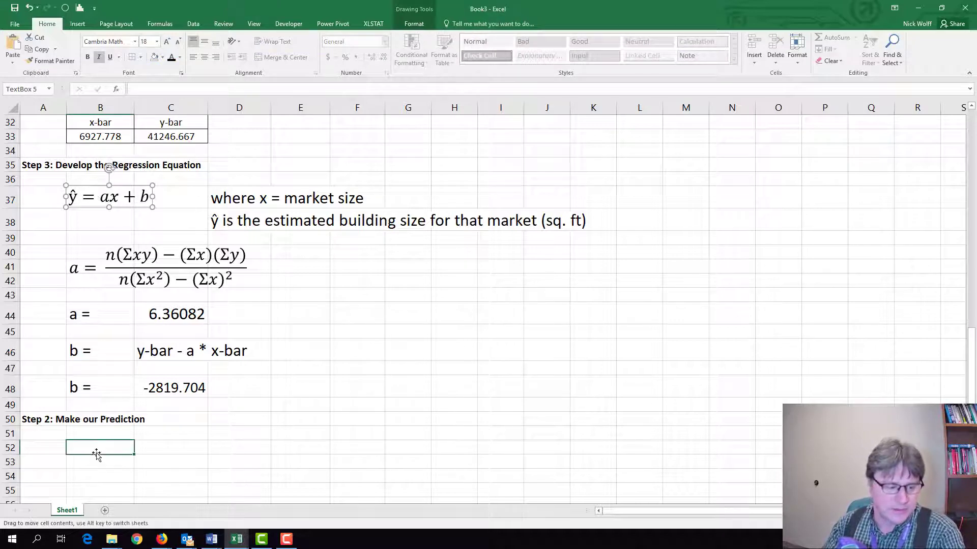
pyautogui.hotkey('ctrl', 'v')
# Enter the label "ŷ =" in B54, using the Latin small letter y with circumflex symbol.
pyautogui.moveTo(106, 486); pyautogui.dragTo(103, 475)
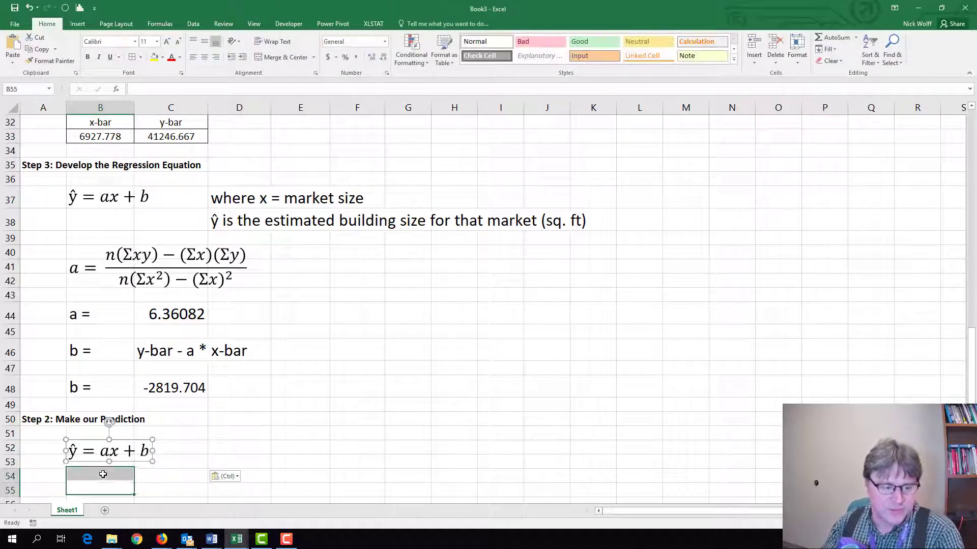
pyautogui.click(103, 474)
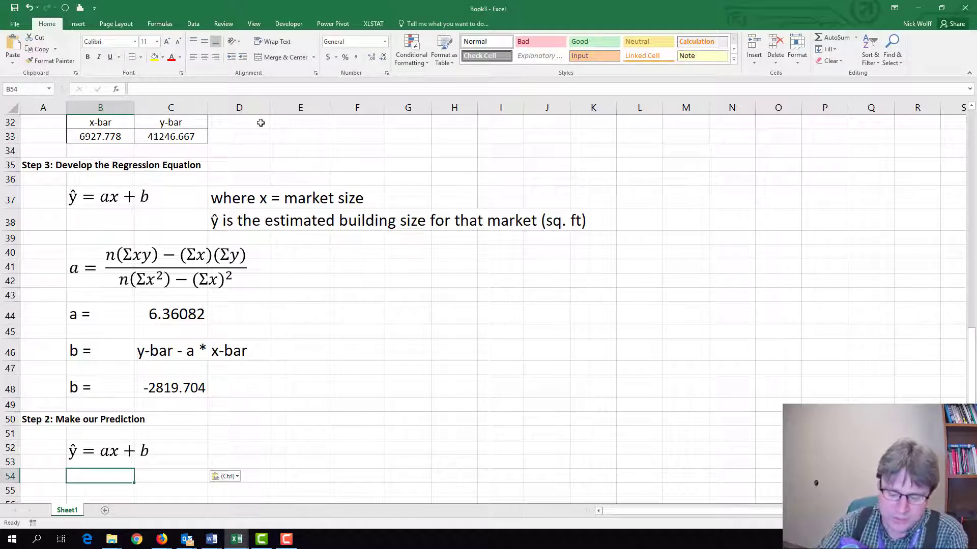
pyautogui.click(78, 22)
pyautogui.click(812, 51)
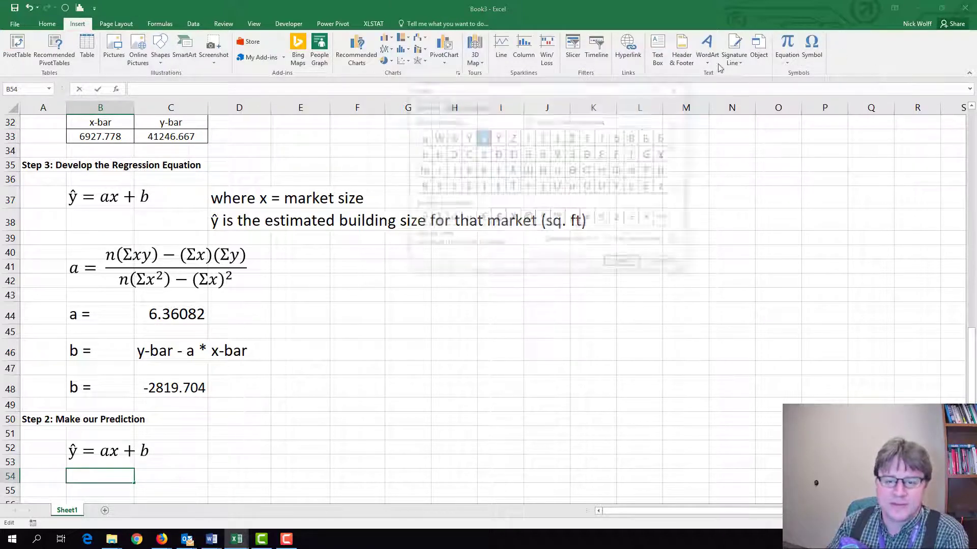
pyautogui.click(421, 218)
pyautogui.click(624, 263)
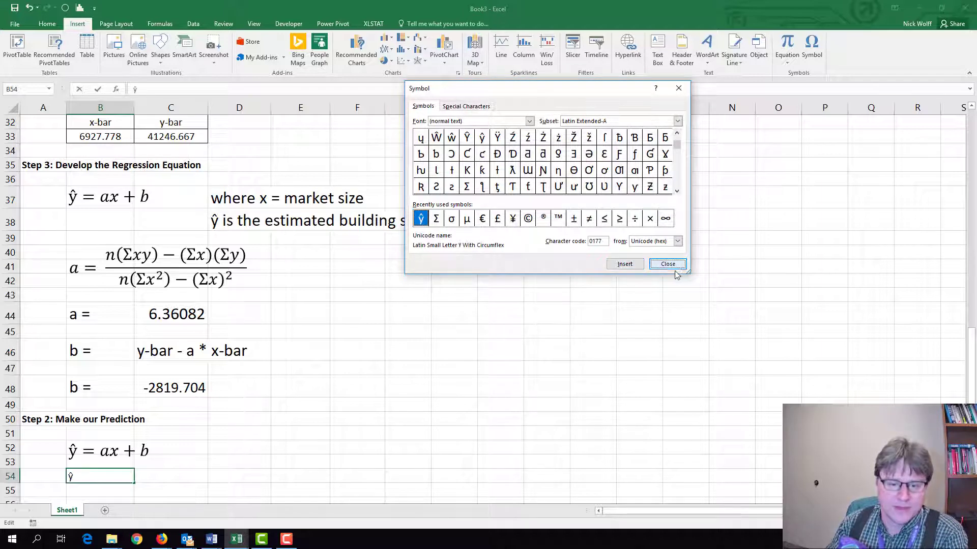
pyautogui.click(674, 268)
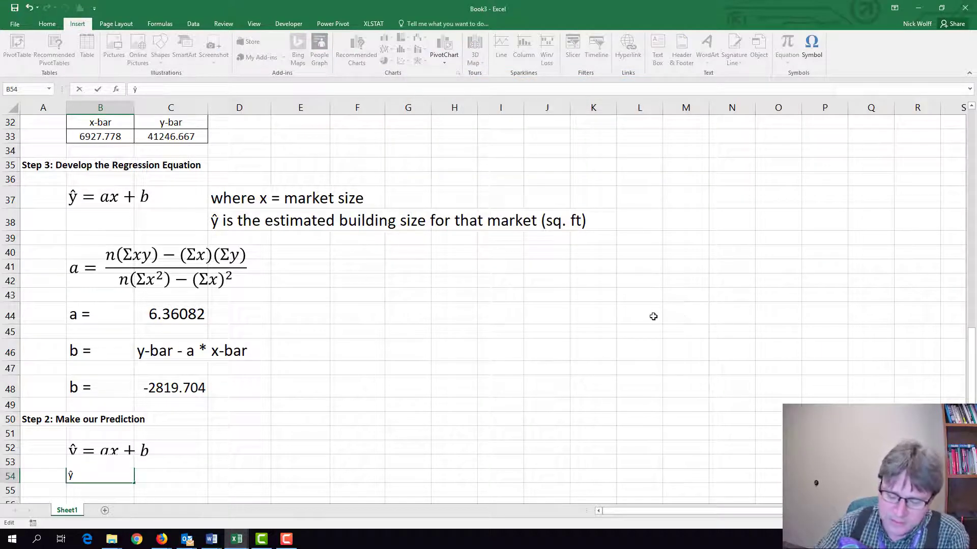
pyautogui.write('=')
pyautogui.press('Return')
pyautogui.press('Up')
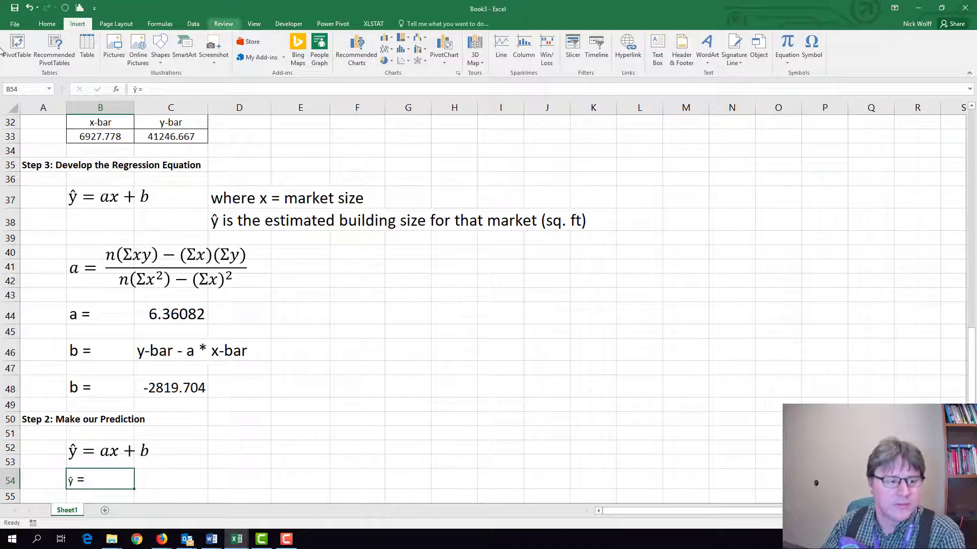
# Set the font size of the ŷ label in B54 to 18.
pyautogui.click(47, 23)
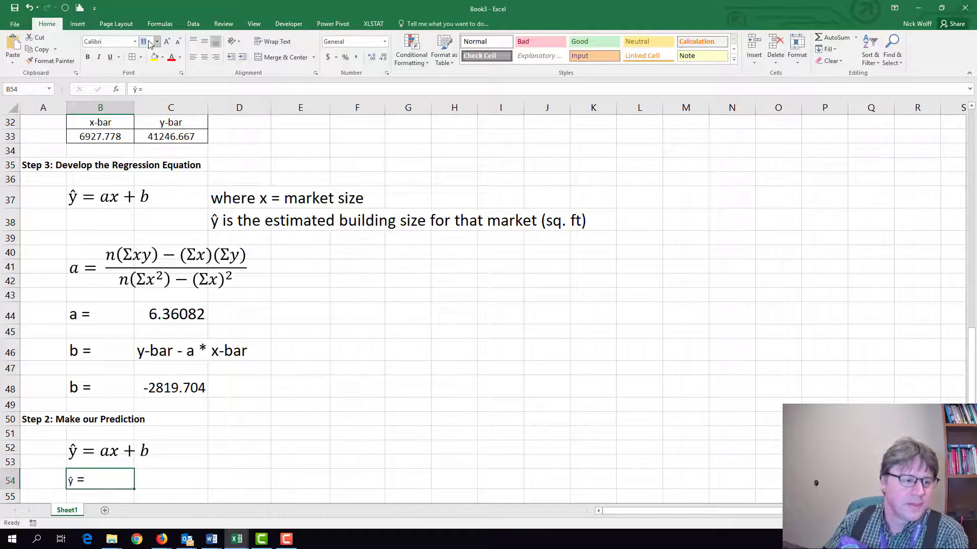
pyautogui.write('18')
pyautogui.press('Return')
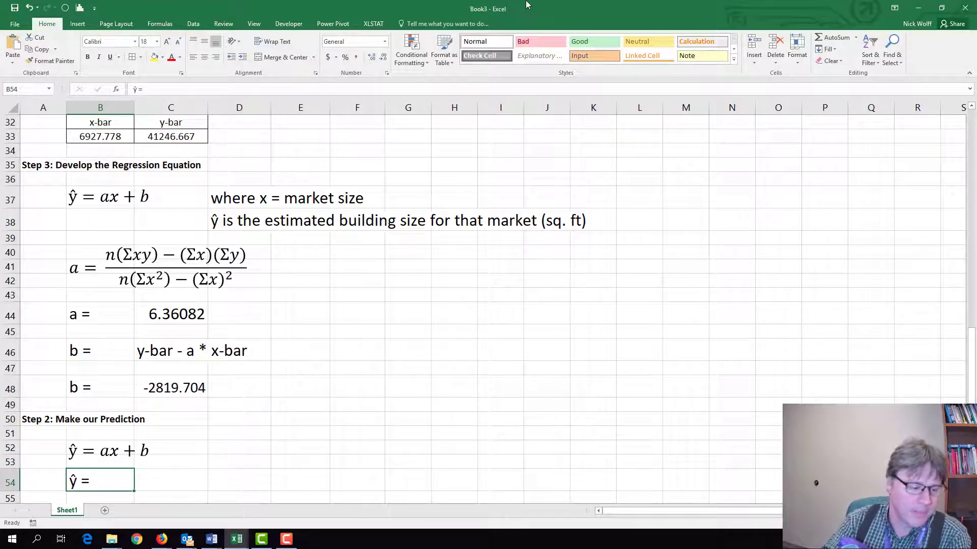
pyautogui.click(179, 472)
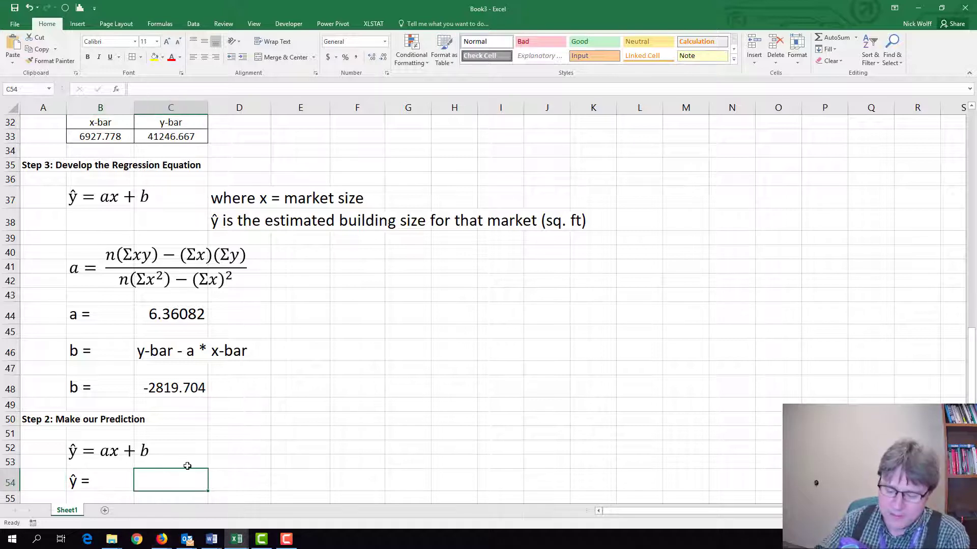
pyautogui.write('=')
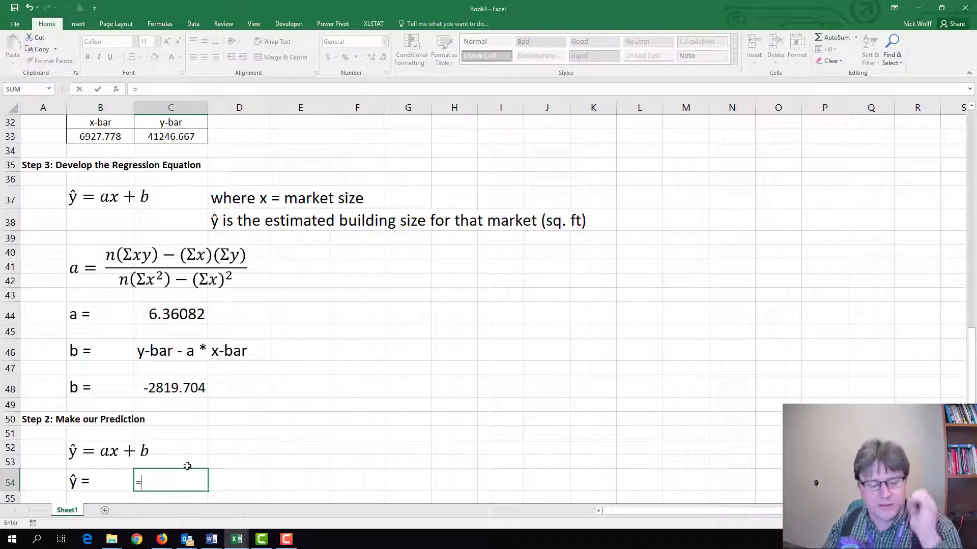
pyautogui.press('BackSpace')
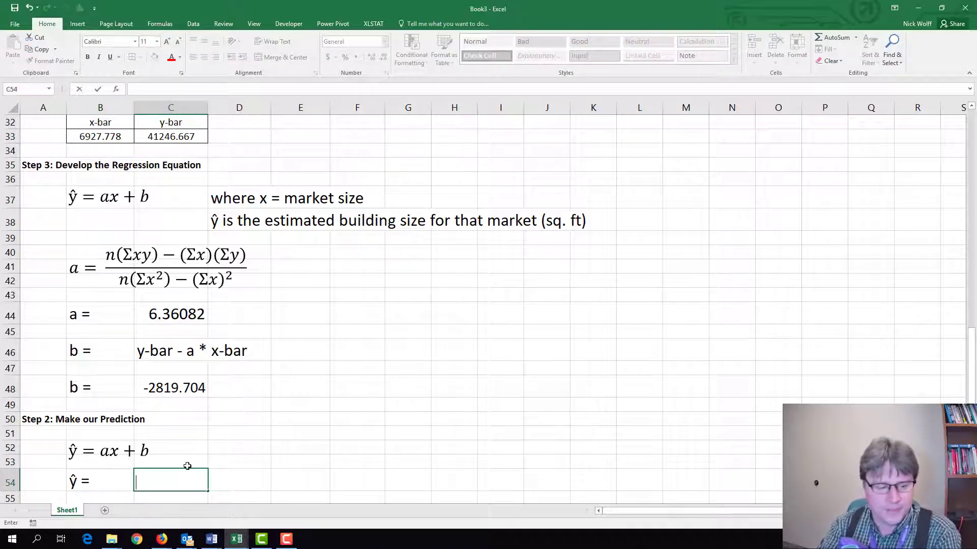
# Enter the note "plug in for x 10,000" in D52, beside the copied equation.
pyautogui.click(217, 451)
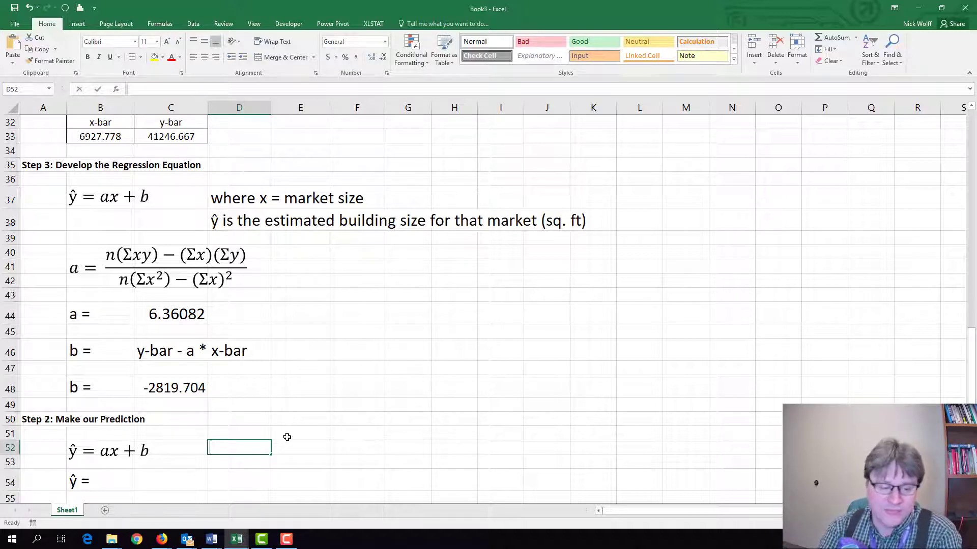
pyautogui.write('plug in ')
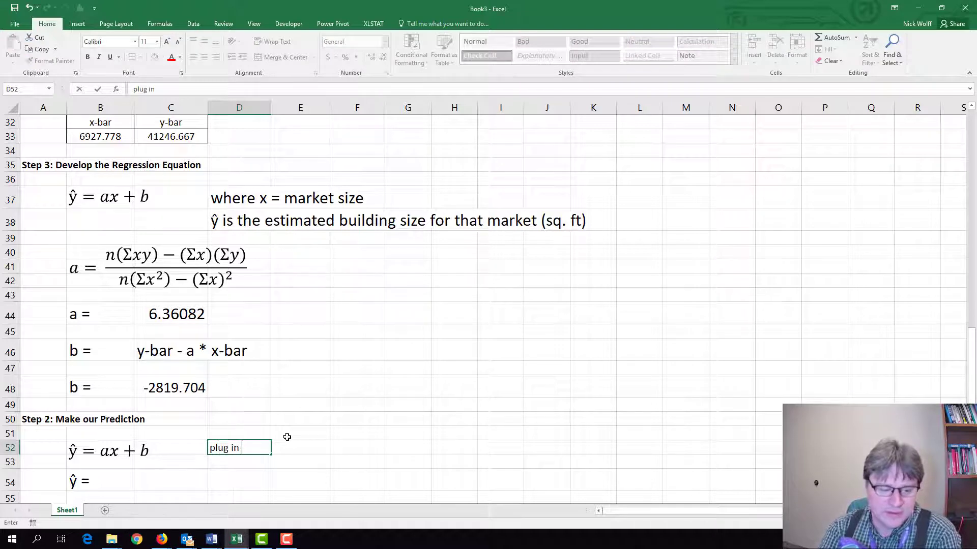
pyautogui.write('for x 1')
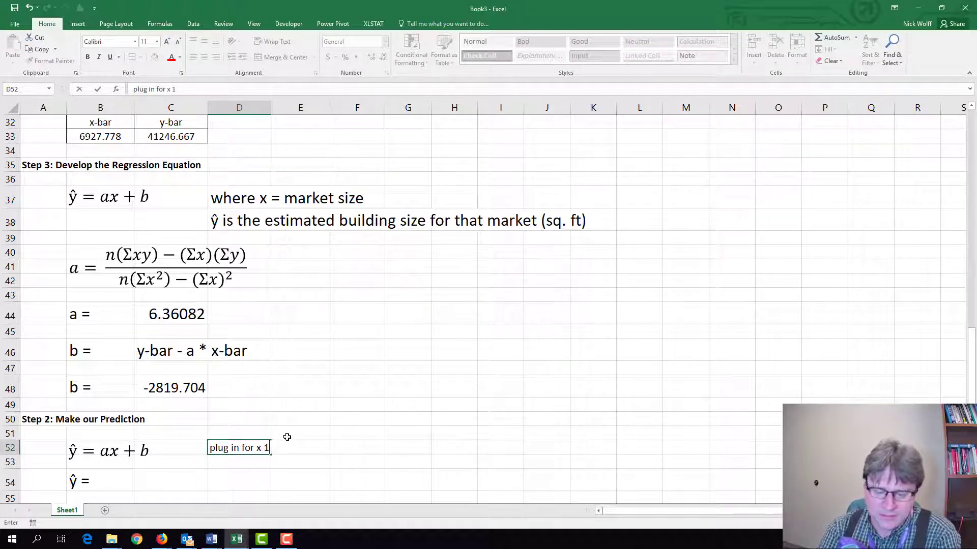
pyautogui.write('0,000')
pyautogui.press('Return')
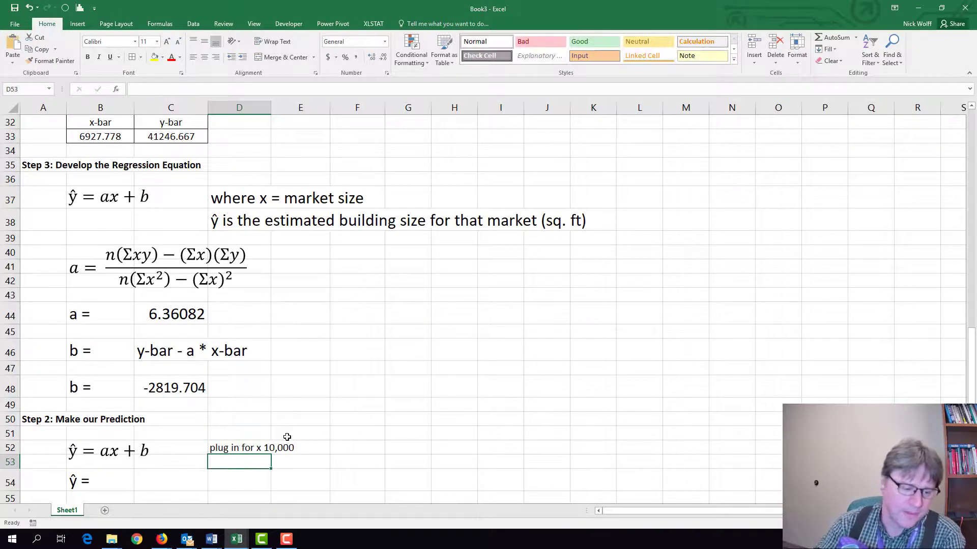
# Enter the substituted expression "a * 10000 + b" as text in C54.
pyautogui.press('Down')
pyautogui.press('Left')
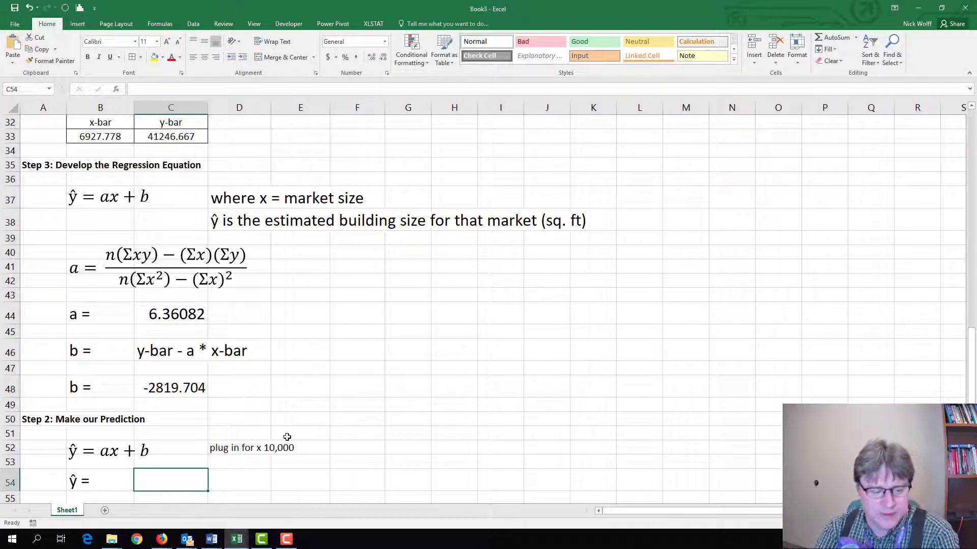
pyautogui.write('a')
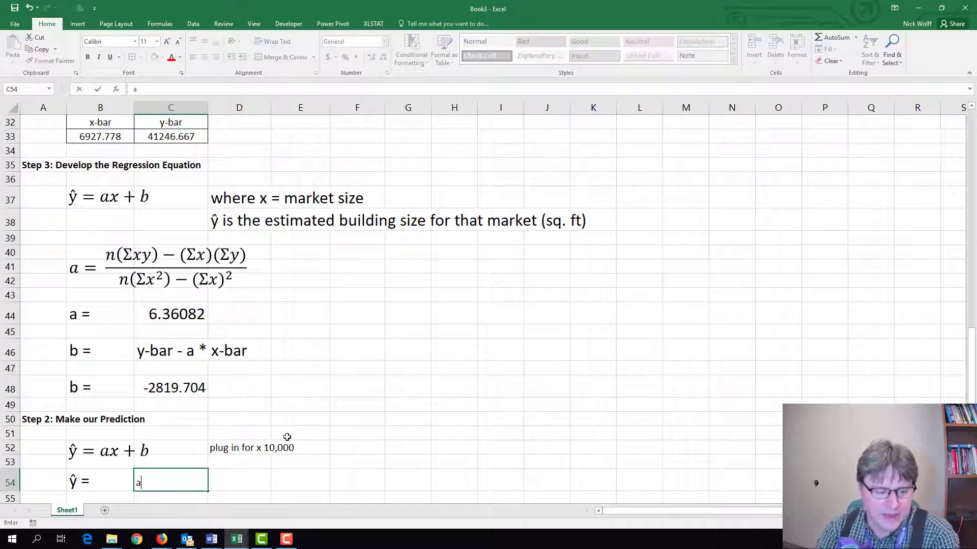
pyautogui.write('* ')
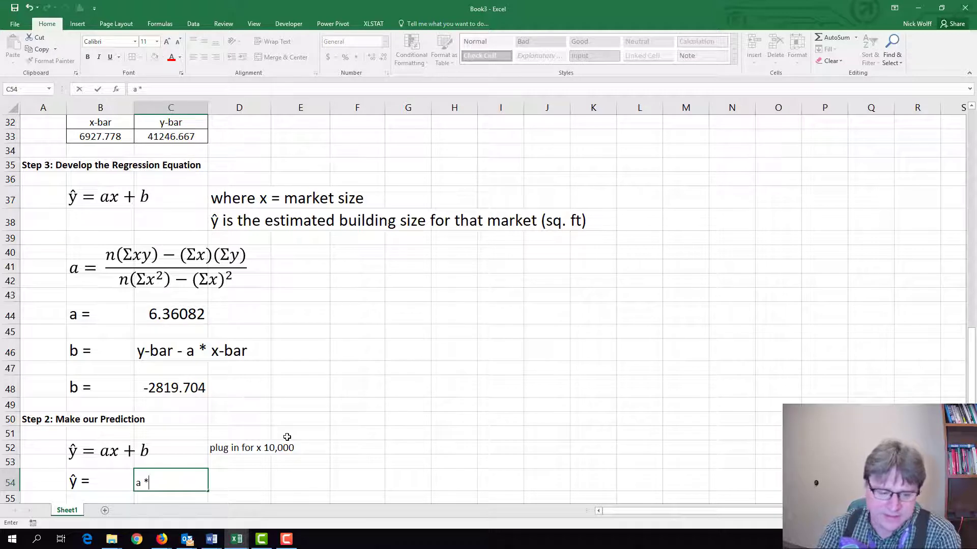
pyautogui.write('1000')
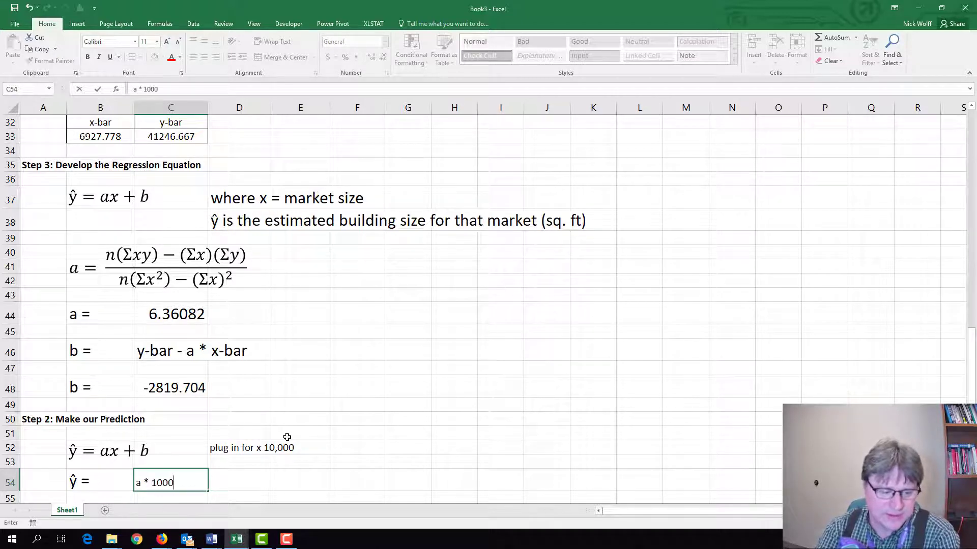
pyautogui.write('0')
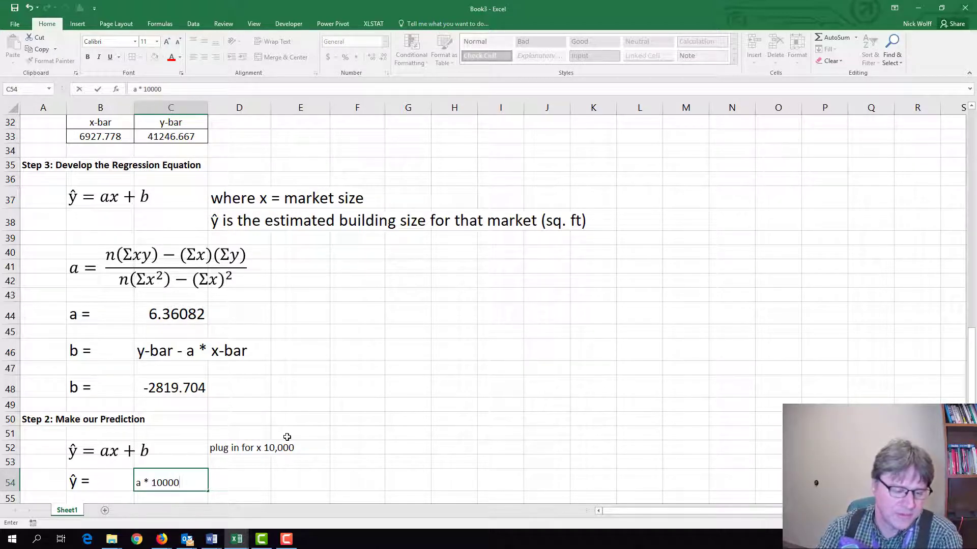
pyautogui.write(' + (')
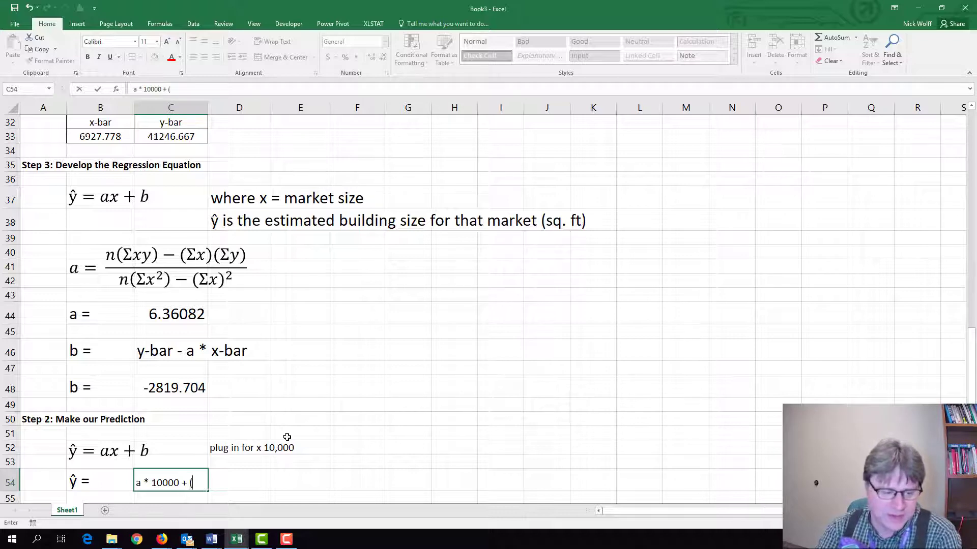
pyautogui.press('BackSpace')
pyautogui.write('B')
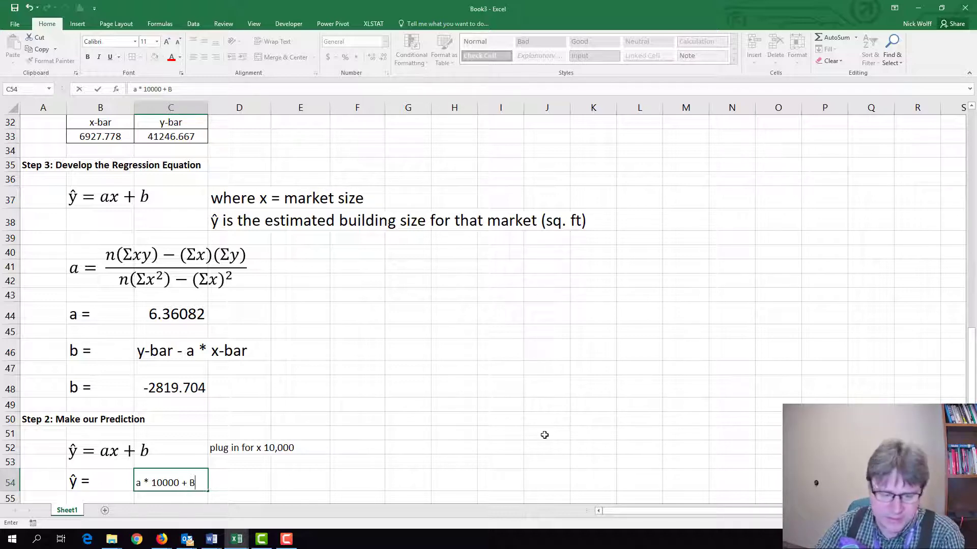
pyautogui.press('BackSpace')
pyautogui.write('b')
pyautogui.press('Return')
pyautogui.press('Return')
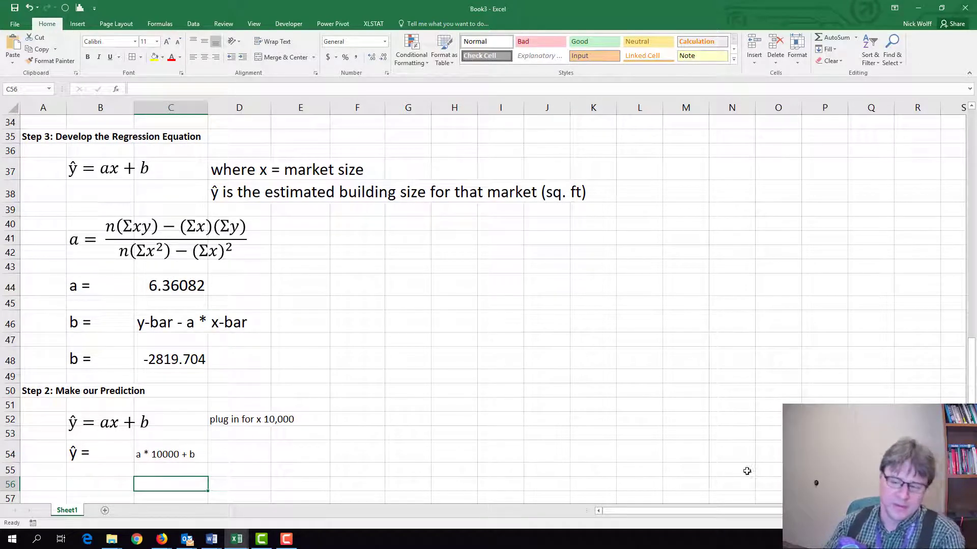
# Paste the equation ŷ = 6.36082(10,000) + (−2819.7) at B56, below the substituted expression.
pyautogui.hotkey('alt', '=')
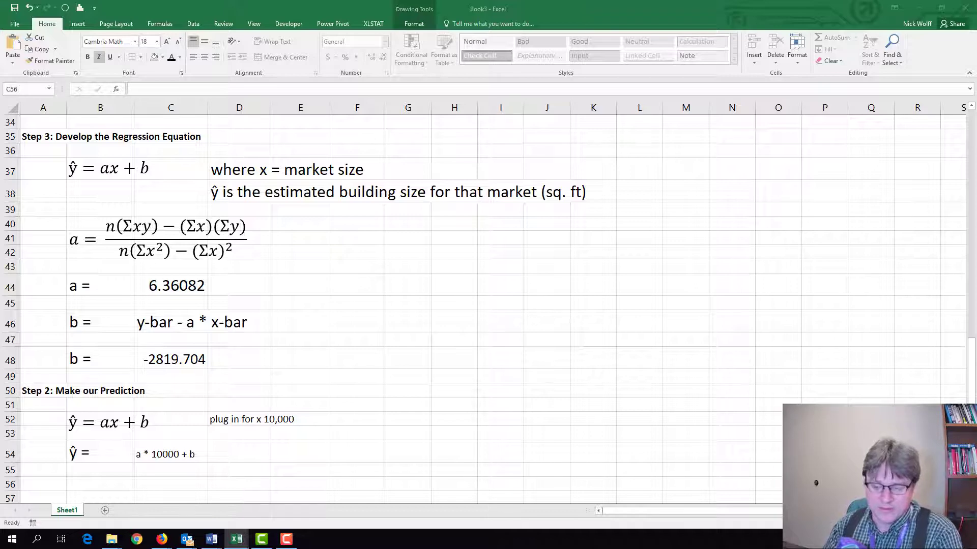
pyautogui.press('Escape')
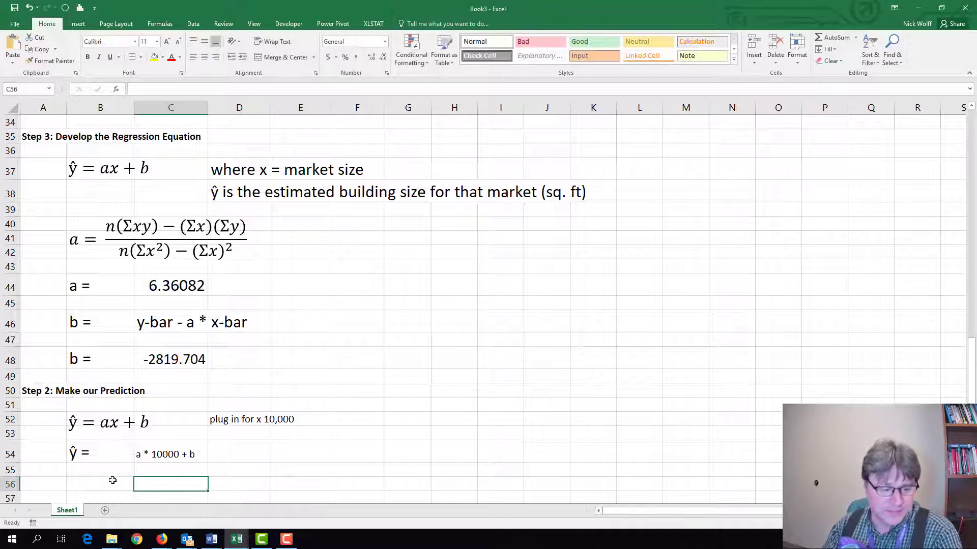
pyautogui.click(113, 480)
pyautogui.hotkey('ctrl', 'v')
pyautogui.click(466, 438)
# Copy the "ŷ =" label from B54 into B58, below the numeric equation.
pyautogui.scroll(-2, 468, 435)
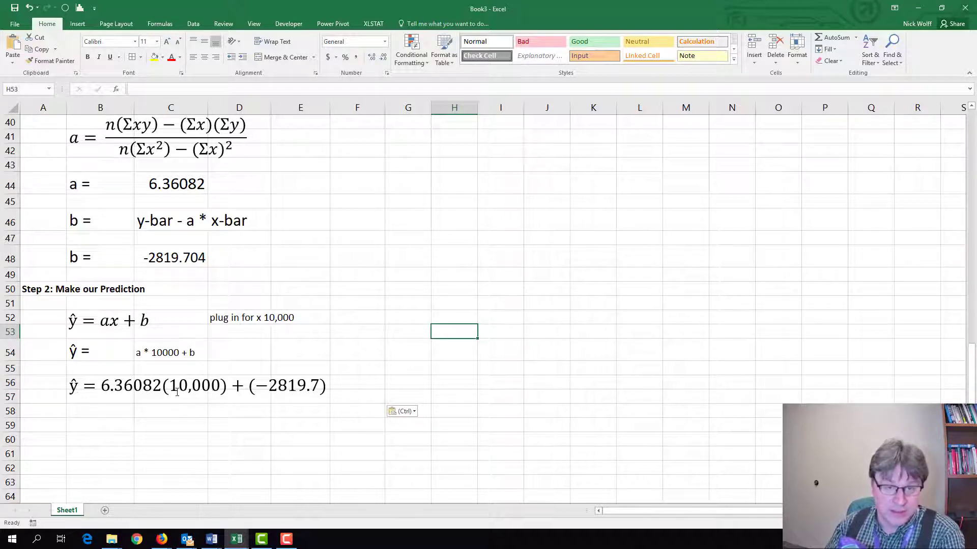
pyautogui.scroll(-2, 85, 331)
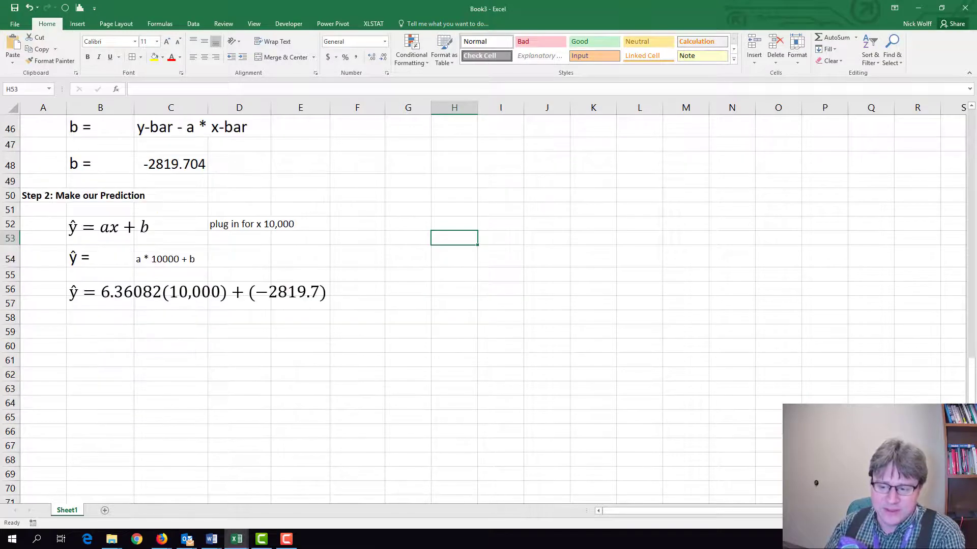
pyautogui.click(85, 332)
pyautogui.click(80, 265)
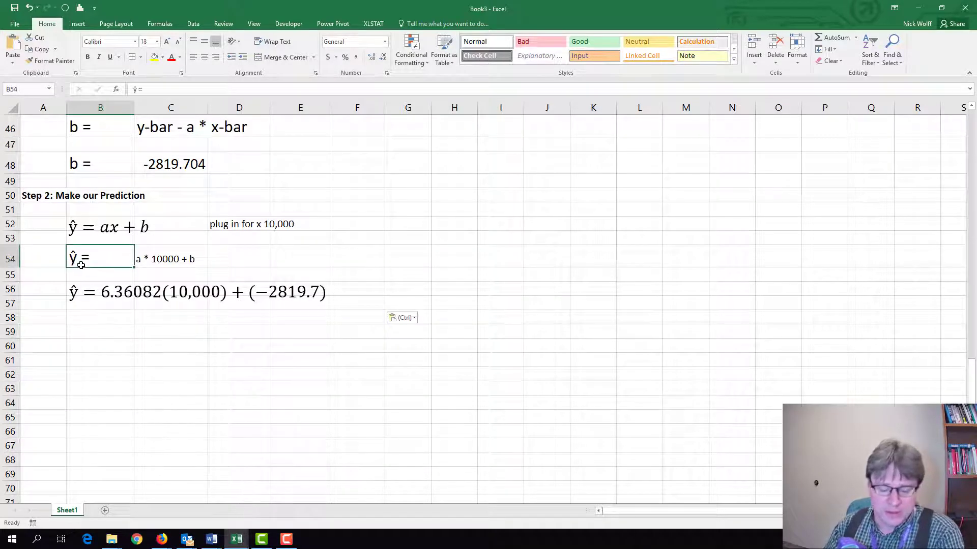
pyautogui.hotkey('ctrl', 'c')
pyautogui.click(96, 321)
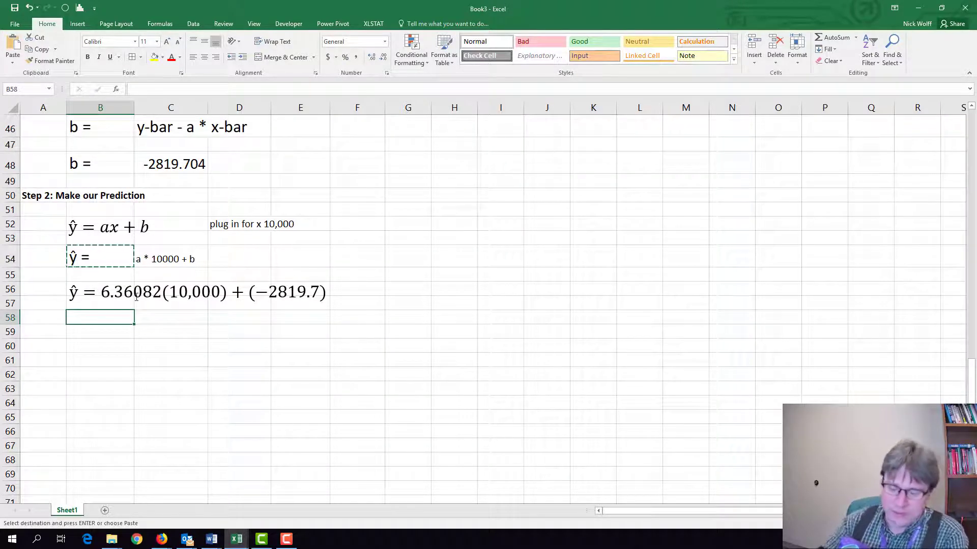
pyautogui.press('Return')
# Calculate the prediction in C58 with the formula =C44*10000+C48, using the computed a and b coefficients.
pyautogui.press('Right')
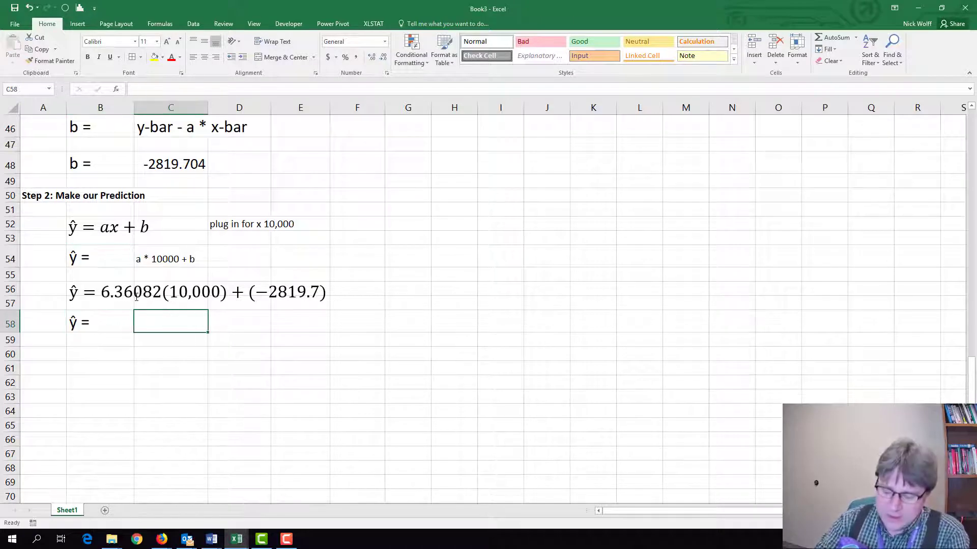
pyautogui.write('=')
pyautogui.scroll(2, 184, 185)
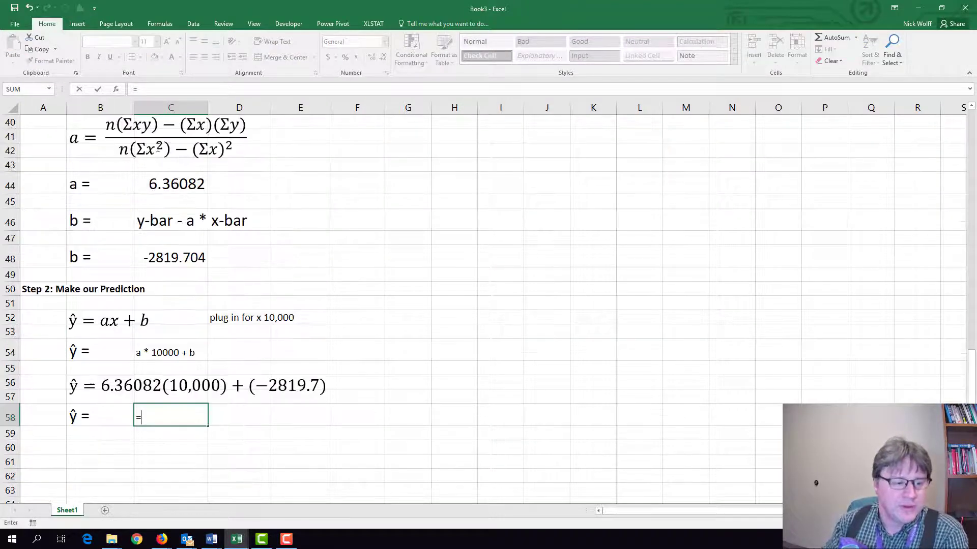
pyautogui.click(169, 183)
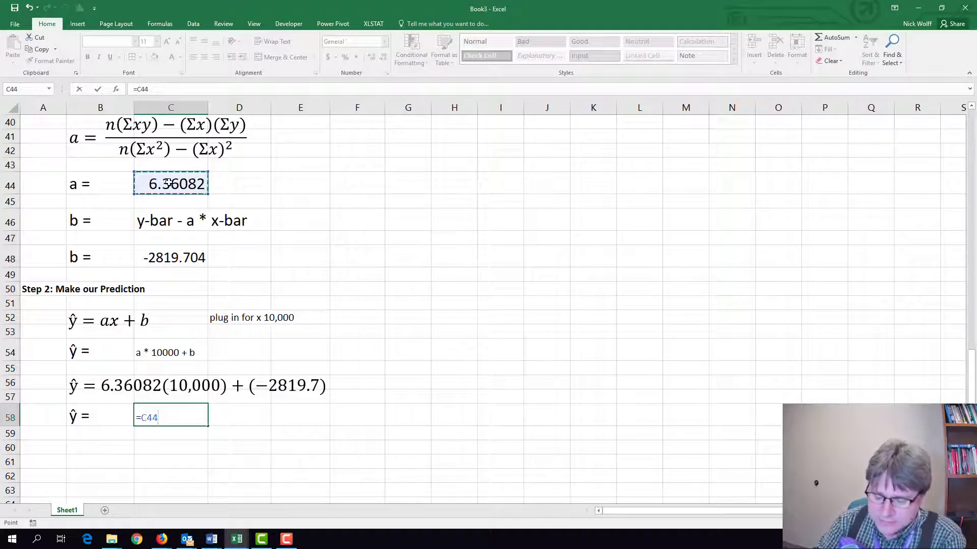
pyautogui.write('*10000')
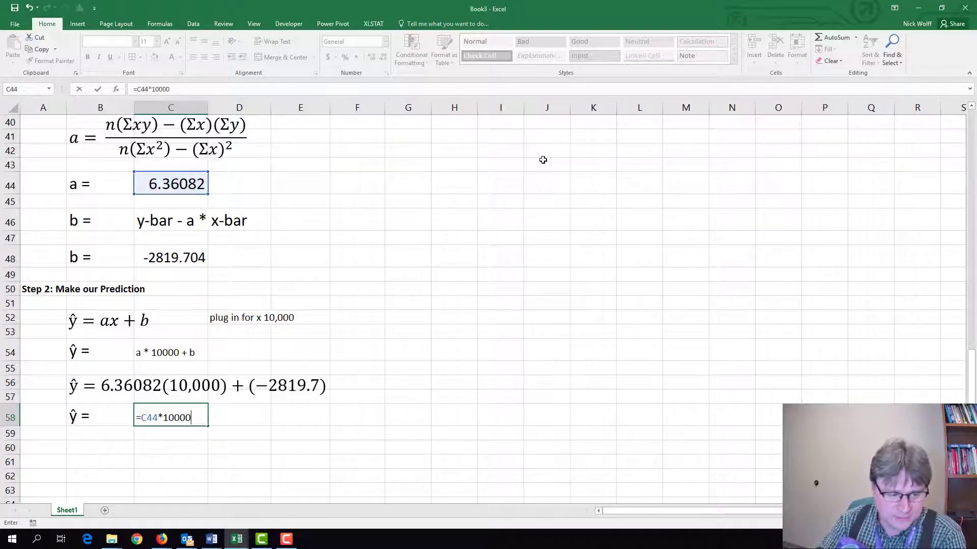
pyautogui.write('+')
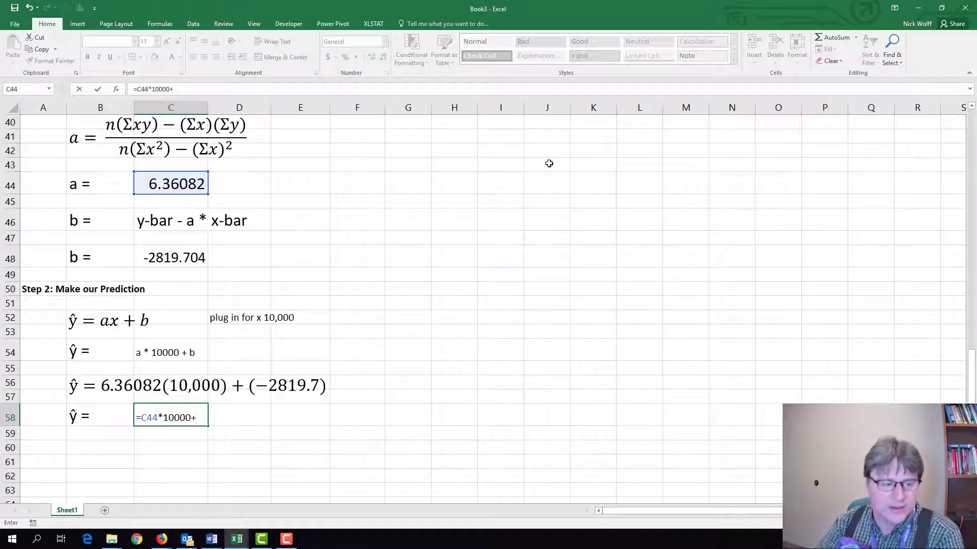
pyautogui.click(173, 251)
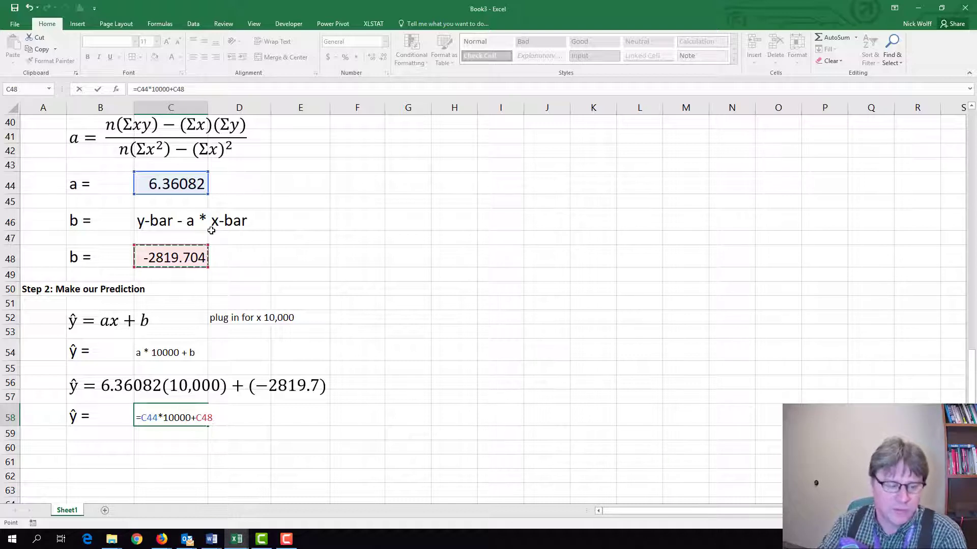
pyautogui.press('Return')
# Enlarge the predicted value in C58 to font size 14.
pyautogui.press('Up')
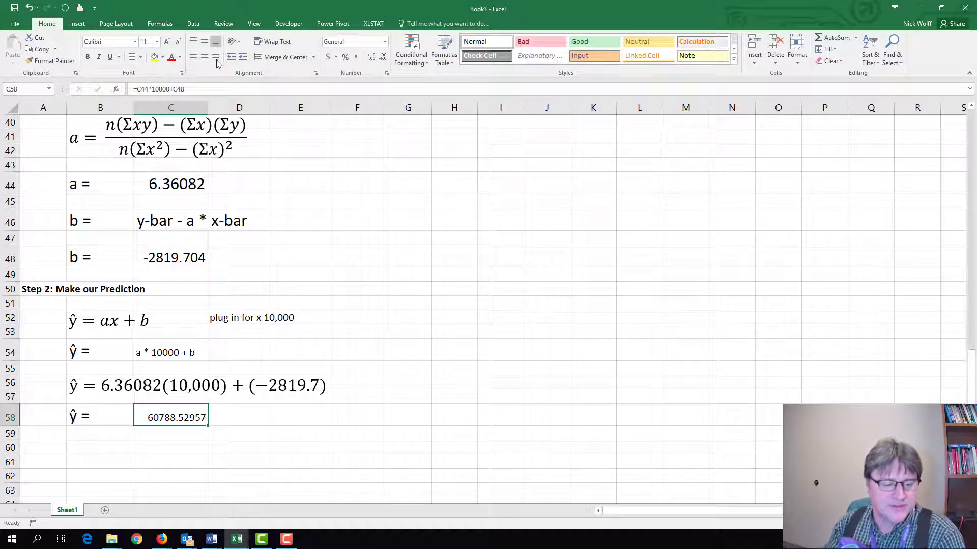
pyautogui.click(166, 41)
pyautogui.click(167, 41)
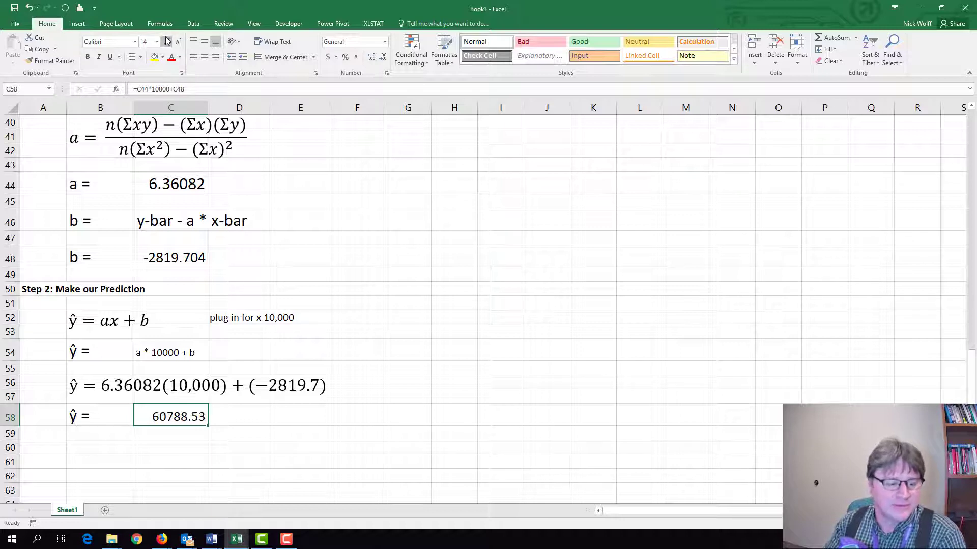
# Label the prediction with "square feet" in D58 and enlarge the label to match the predicted value's font size.
pyautogui.click(240, 407)
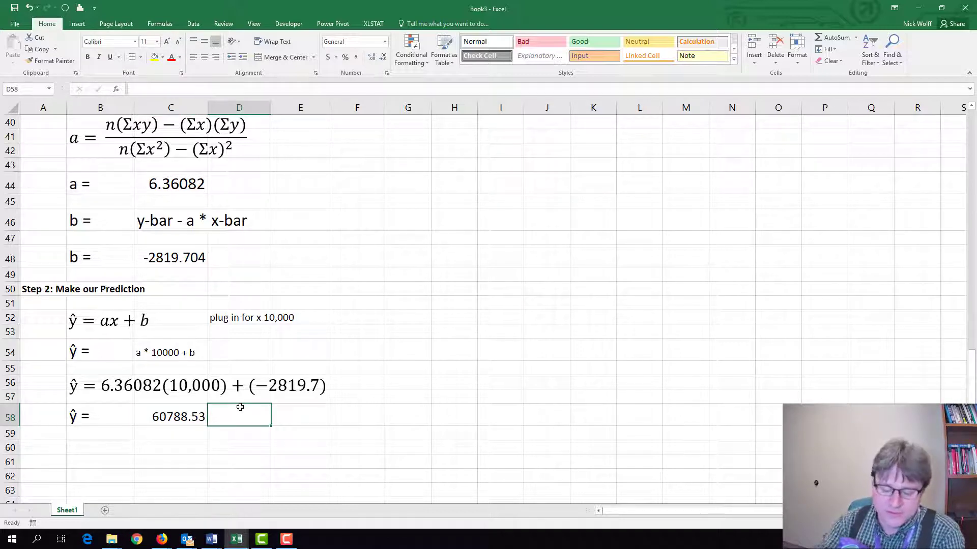
pyautogui.write('square feet')
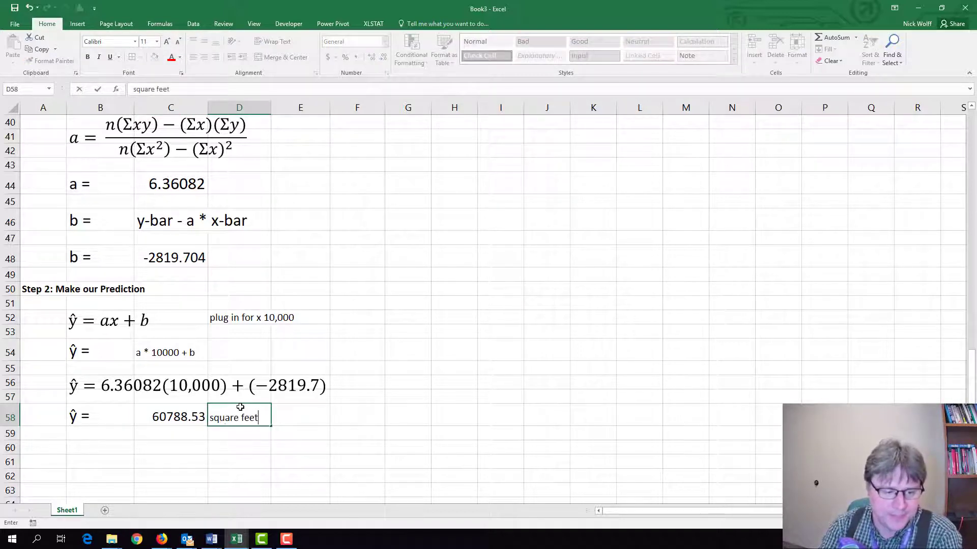
pyautogui.press('Return')
pyautogui.click(241, 407)
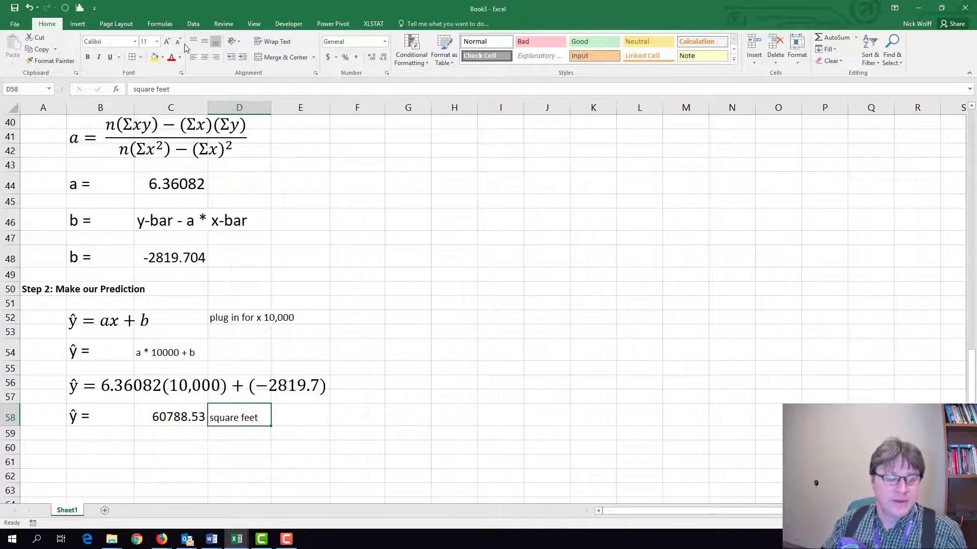
pyautogui.click(167, 41)
pyautogui.click(167, 41)
pyautogui.click(374, 356)
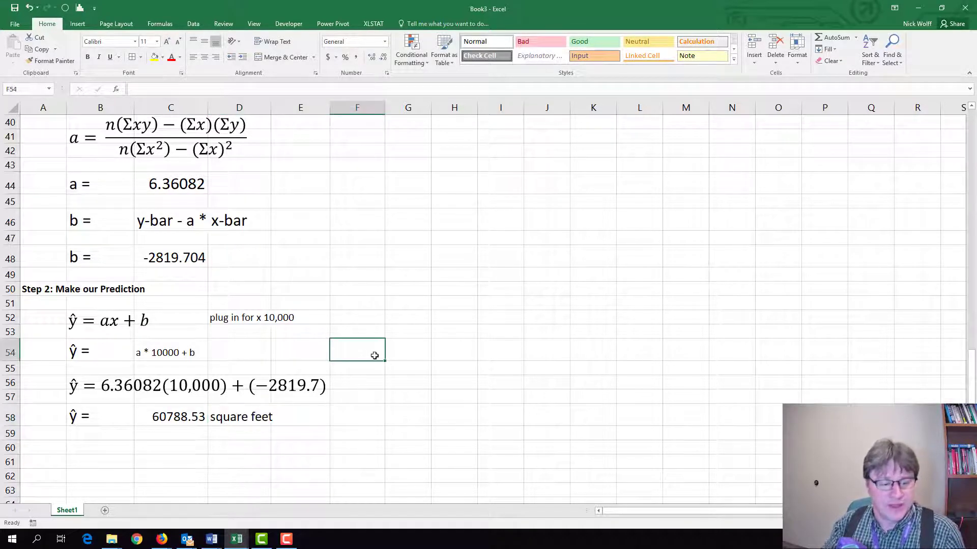
pyautogui.click(865, 539)
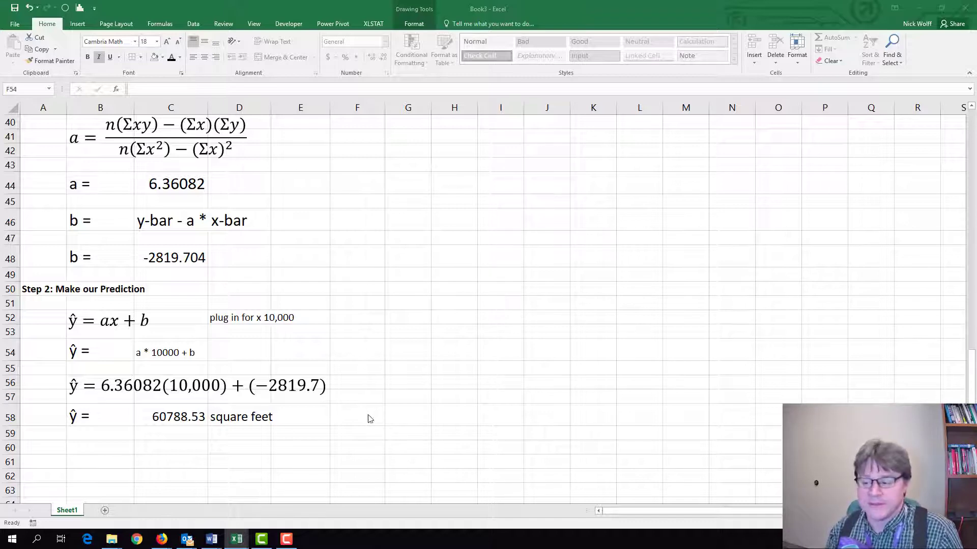
pyautogui.press('Escape')
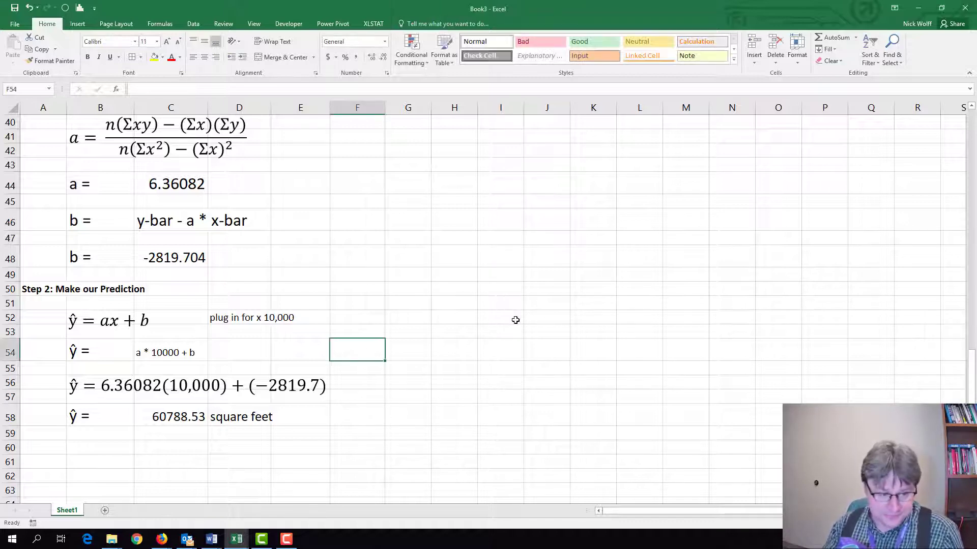
# Display the regression equation and the R-squared value for the linear trendline on the market size scatter chart.
pyautogui.scroll(7, 515, 320)
pyautogui.scroll(6, 507, 323)
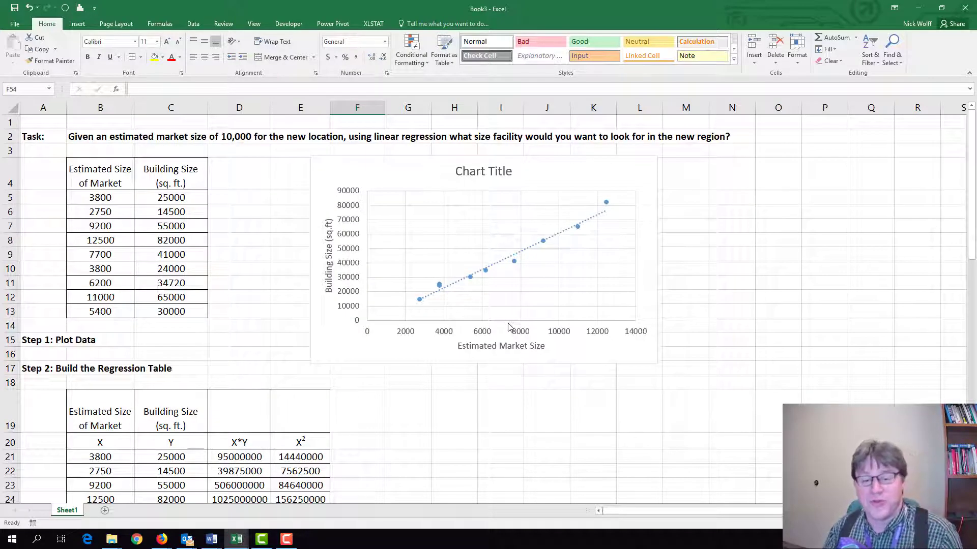
pyautogui.click(558, 237)
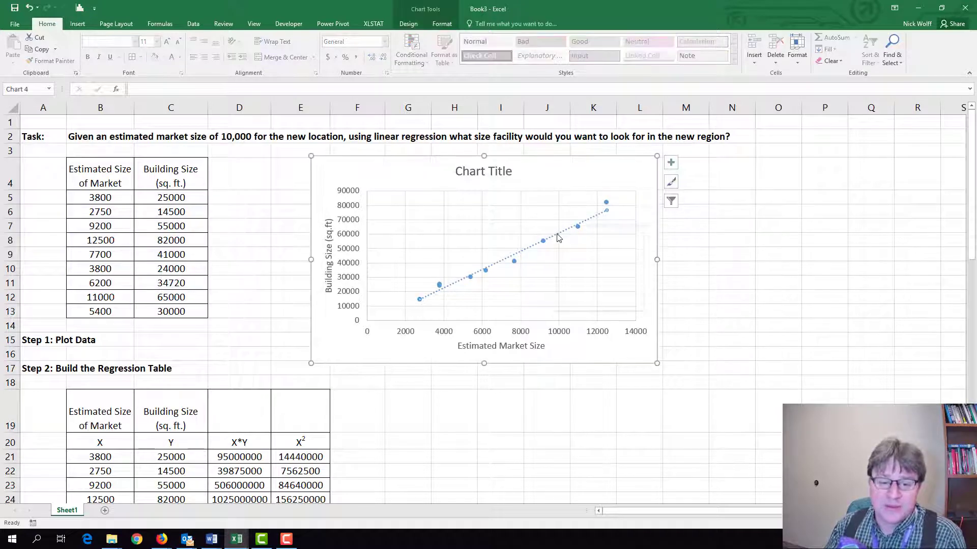
pyautogui.rightClick(558, 237)
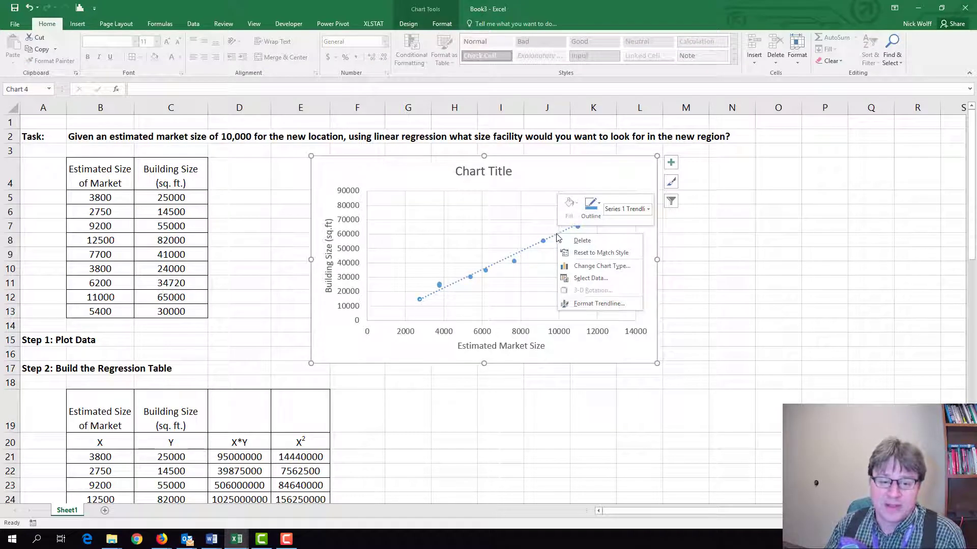
pyautogui.click(585, 305)
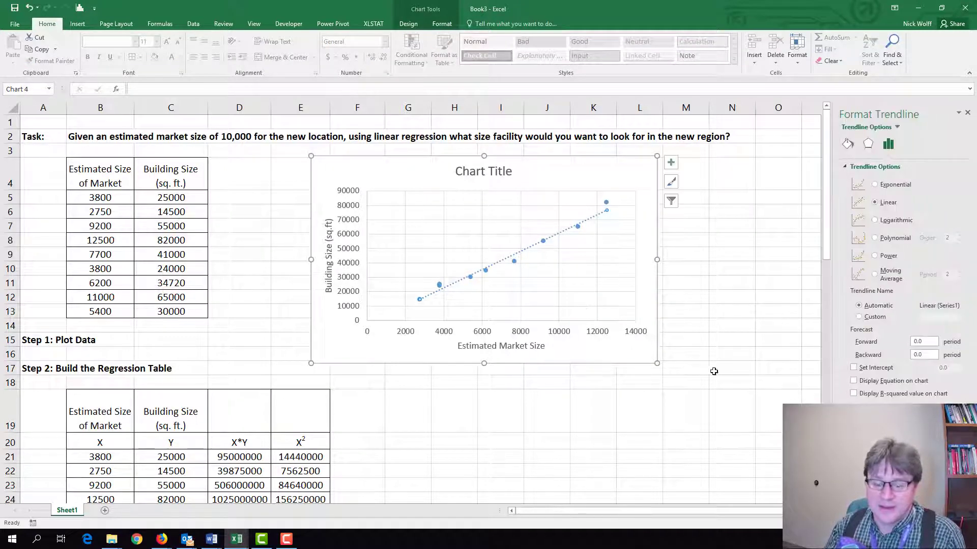
pyautogui.click(876, 382)
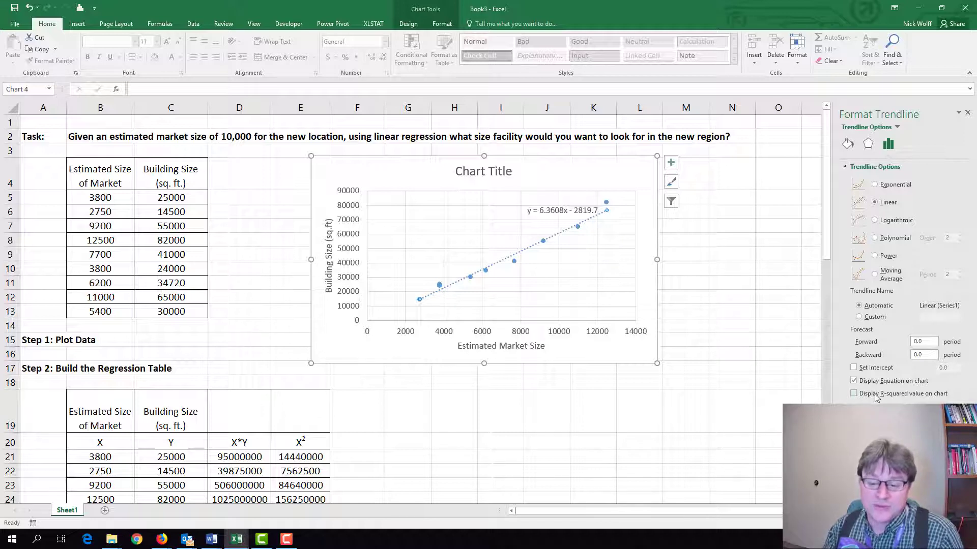
pyautogui.click(854, 394)
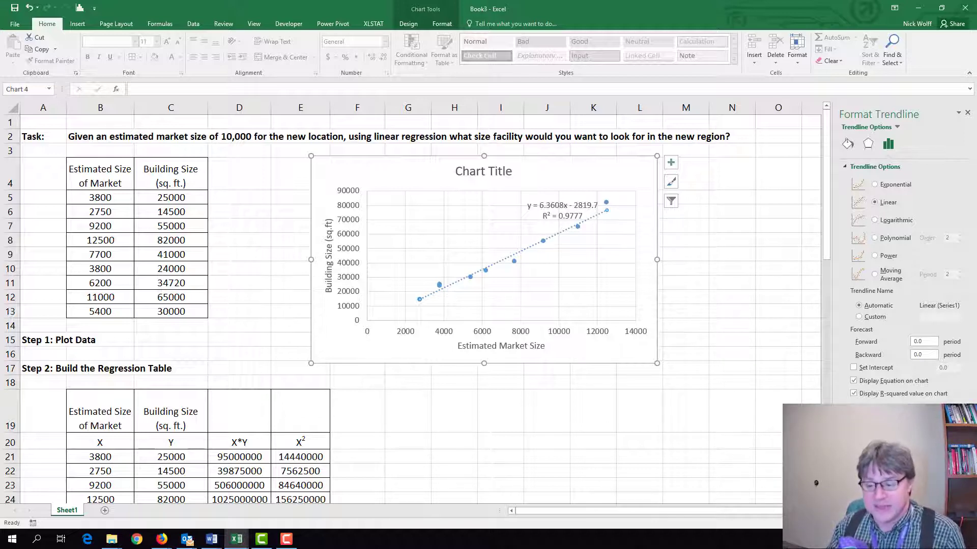
pyautogui.press('F10')
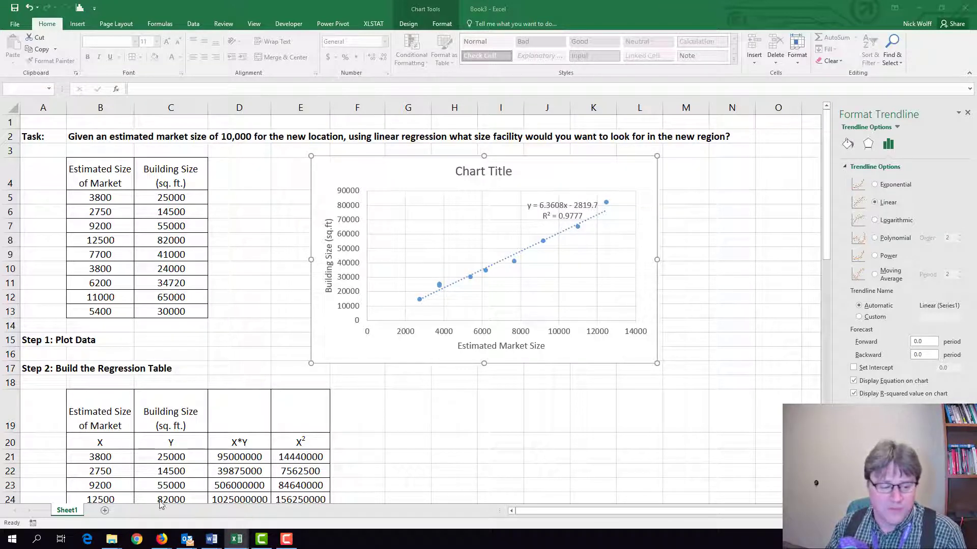
# Add a new worksheet and paste the task "Using Linear Regression Predict 2020's Sales" with its 2012–2019 sales table, starting at A3.
pyautogui.click(105, 511)
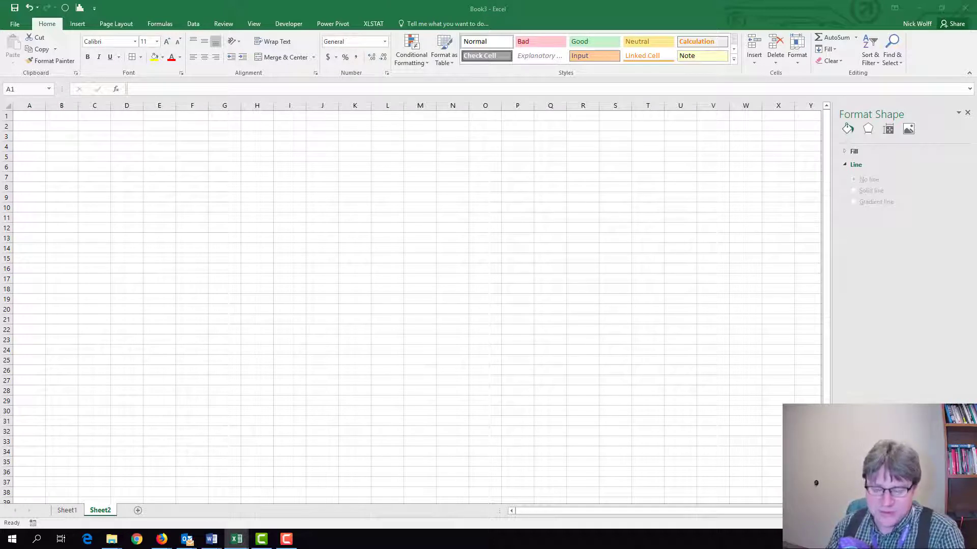
pyautogui.hotkey('ctrl', 'c')
pyautogui.click(34, 138)
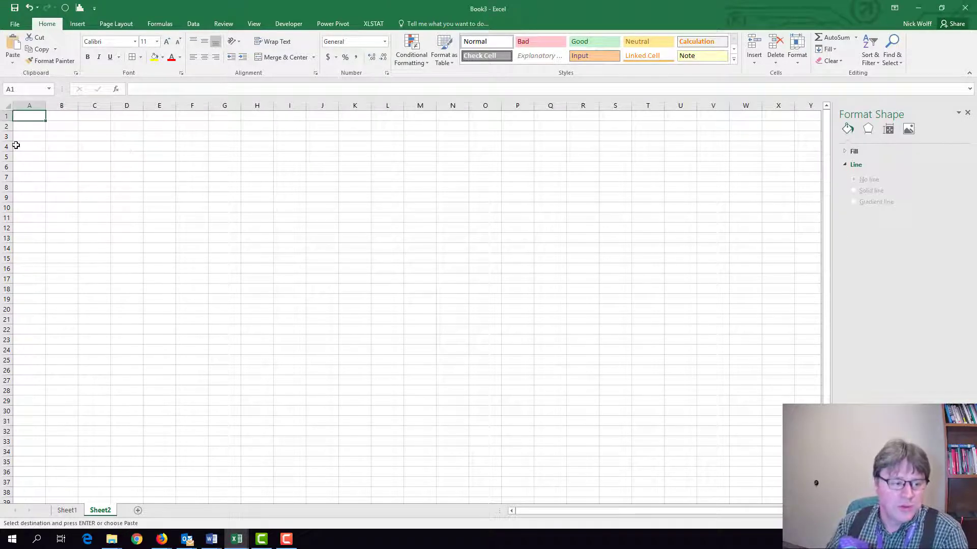
pyautogui.click(15, 146)
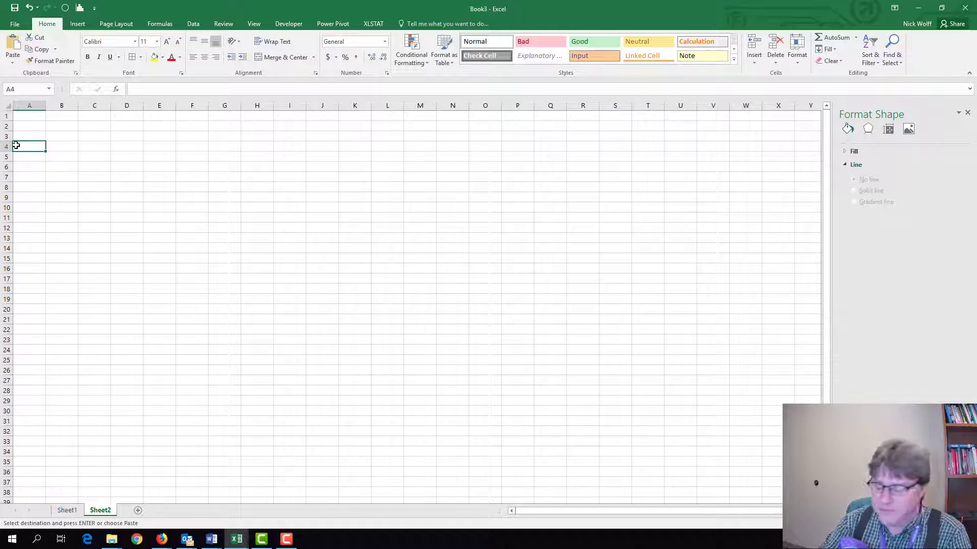
pyautogui.click(16, 137)
pyautogui.press('Return')
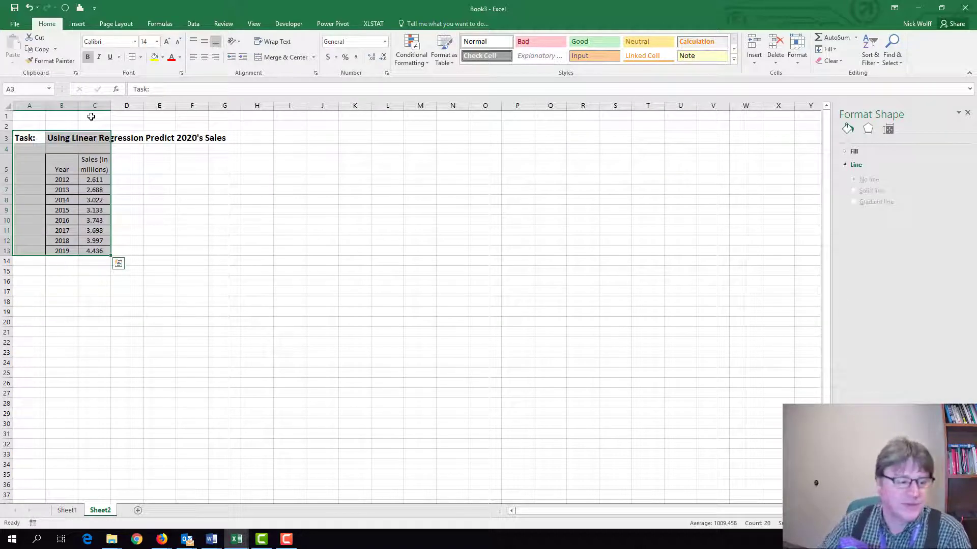
pyautogui.click(187, 216)
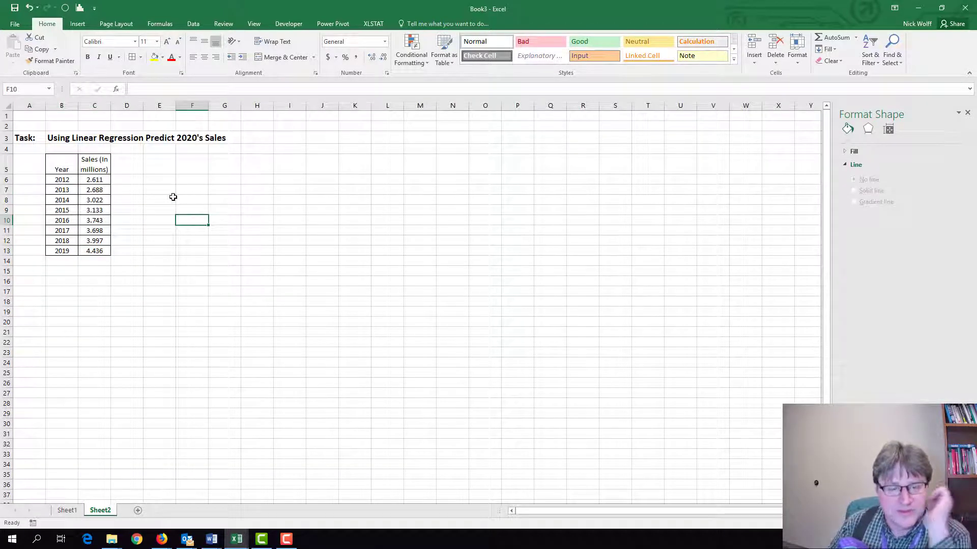